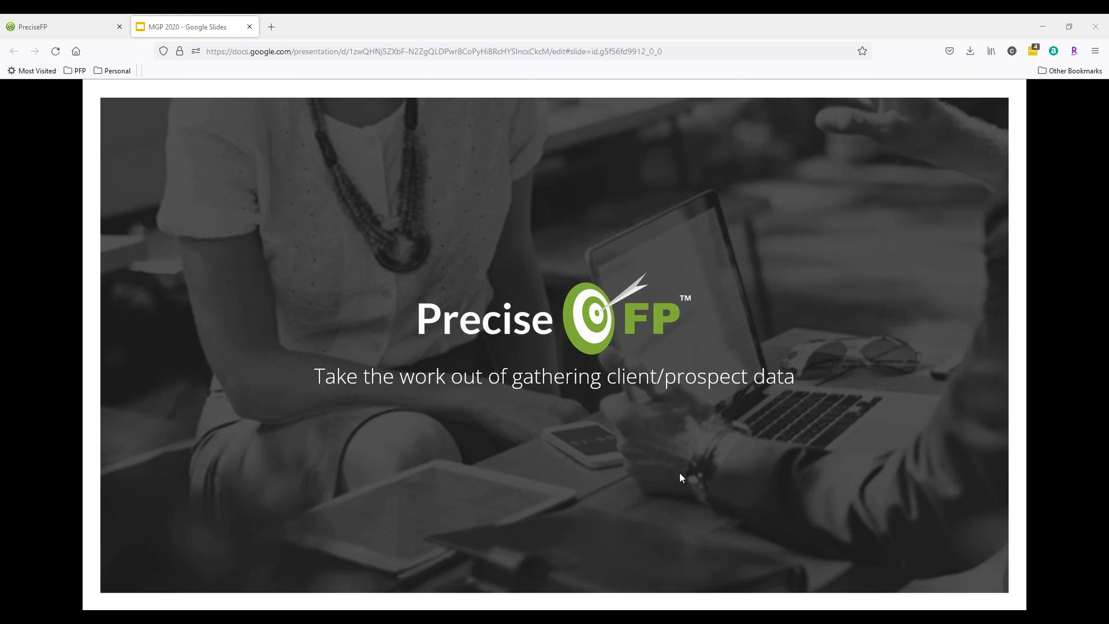
# - Switch from the slides to PreciseFP and open the full Fact finders category in the form library
pyautogui.press('Right')
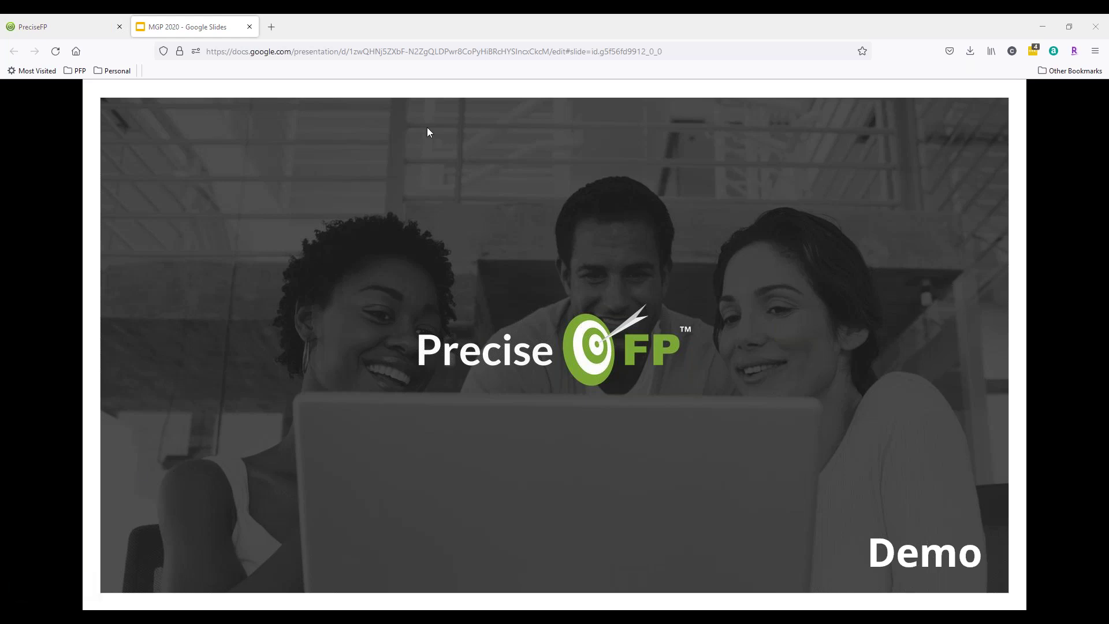
pyautogui.click(82, 35)
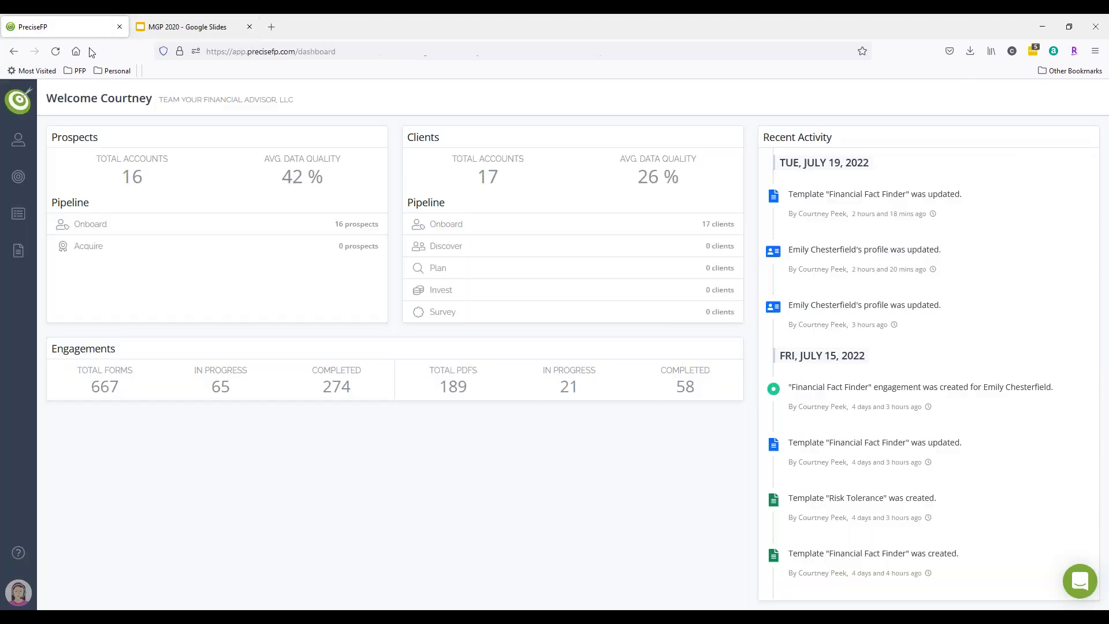
pyautogui.click(17, 254)
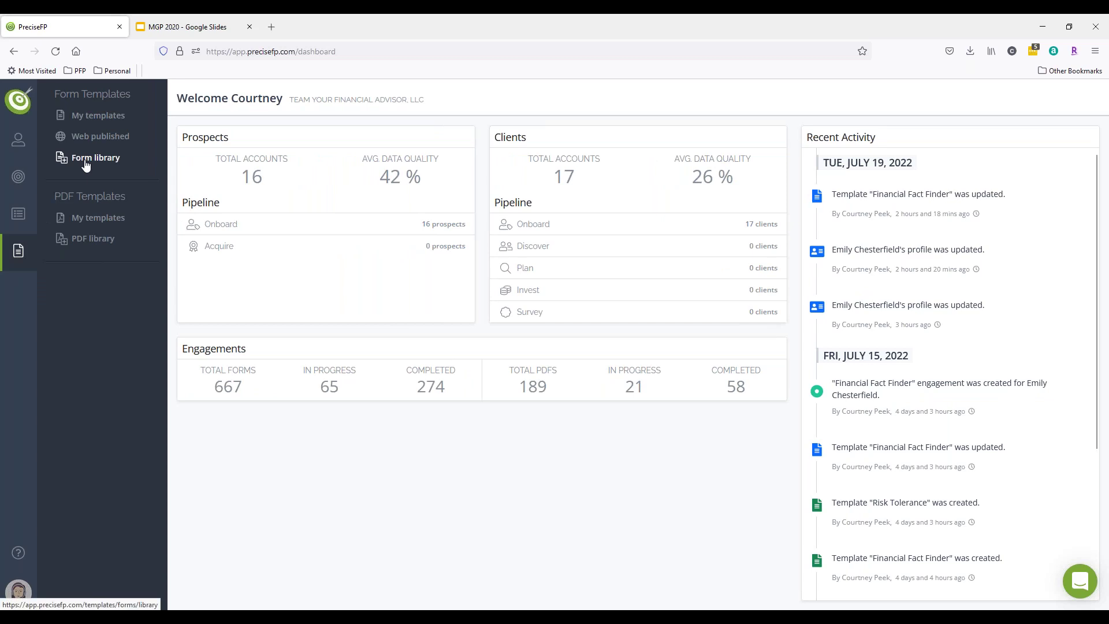
pyautogui.click(85, 162)
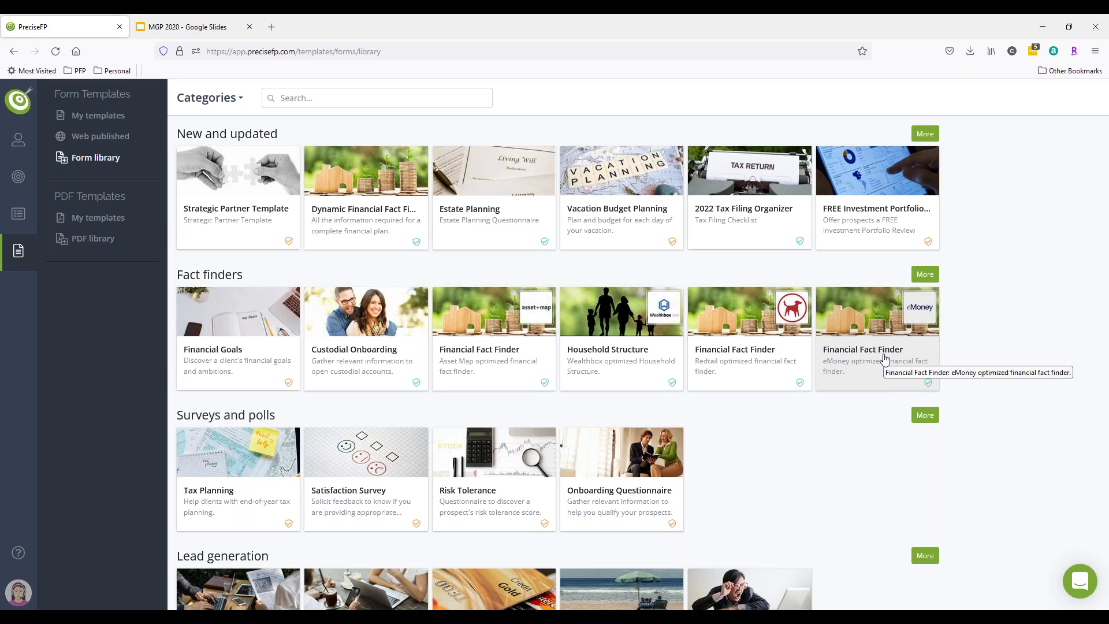
pyautogui.click(925, 274)
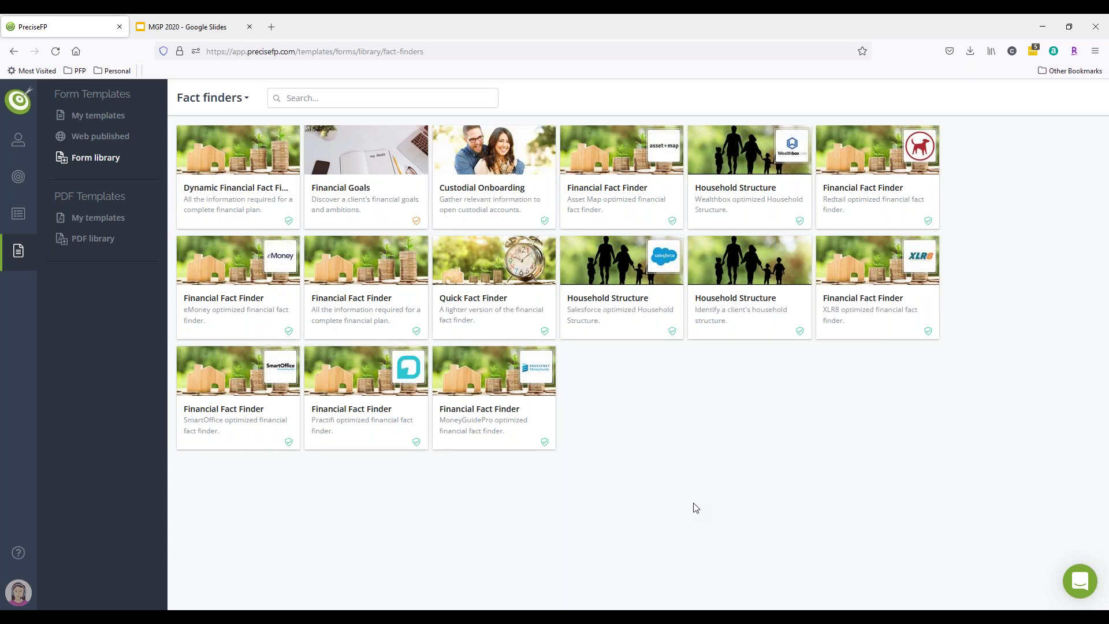
# - Install the MoneyGuidePro optimized Financial Fact Finder template, replacing the existing version
pyautogui.click(552, 405)
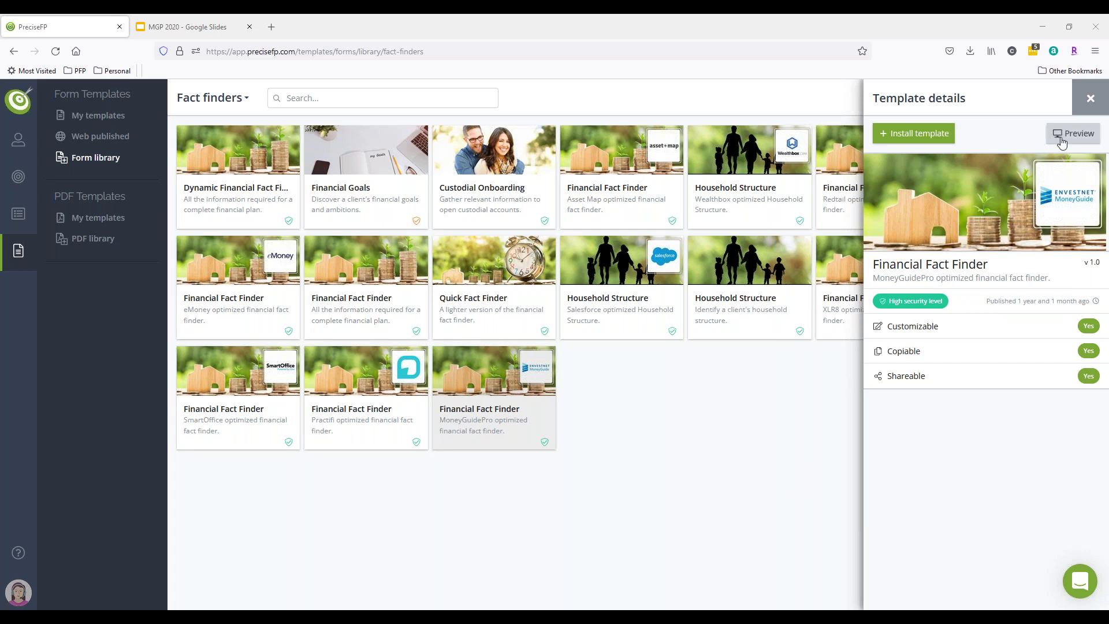
pyautogui.click(941, 143)
pyautogui.click(990, 205)
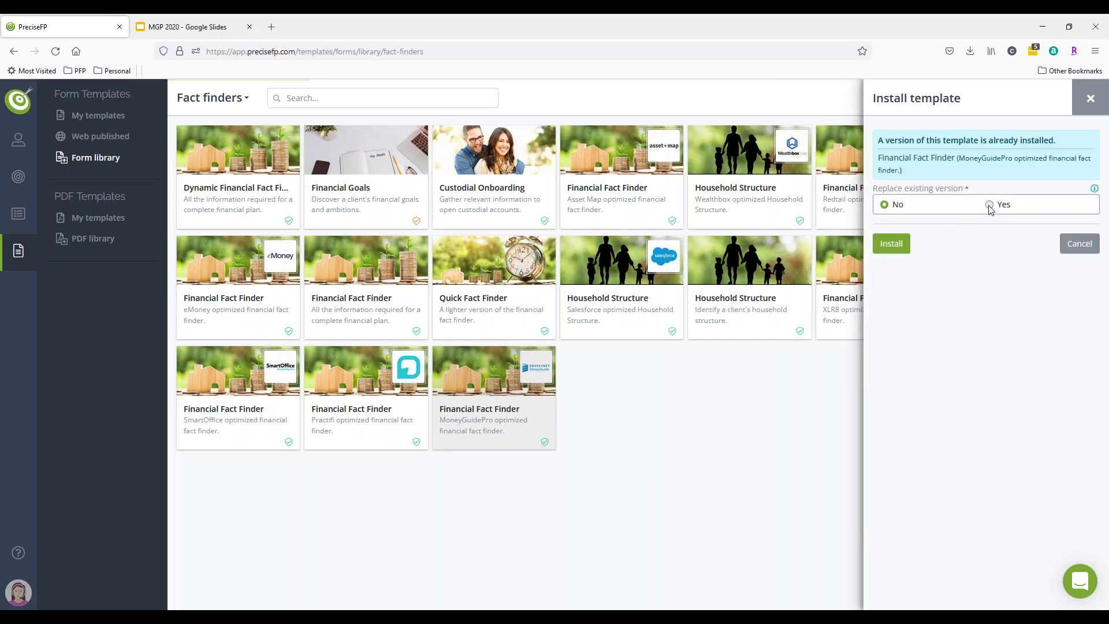
pyautogui.click(889, 244)
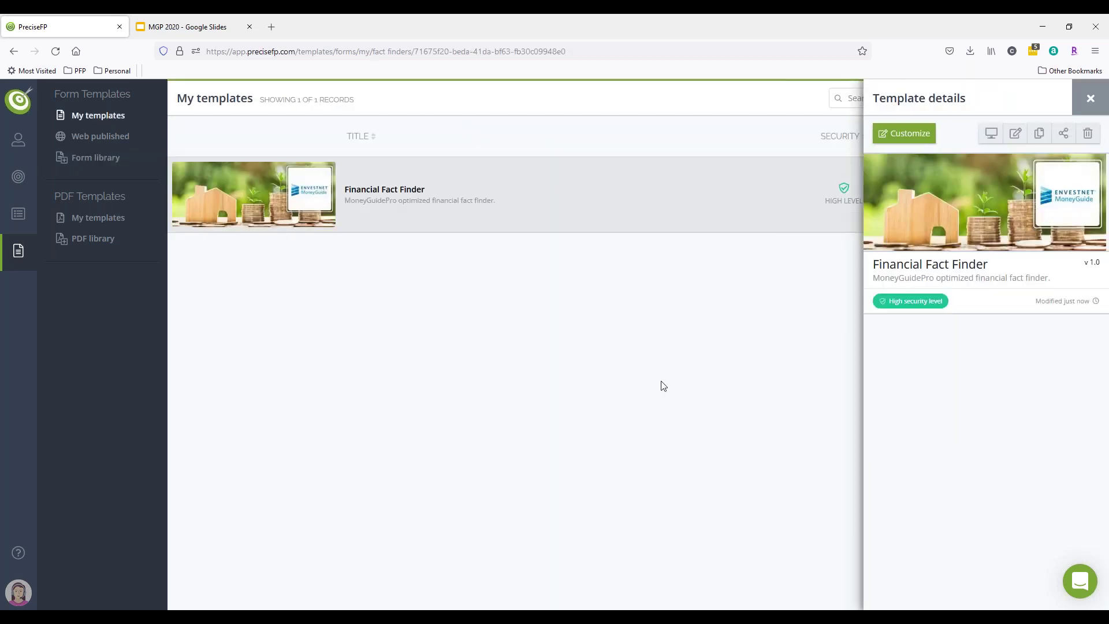
# - Preview the installed Financial Fact Finder in a new window and go through its pages up to Family Members
pyautogui.click(992, 134)
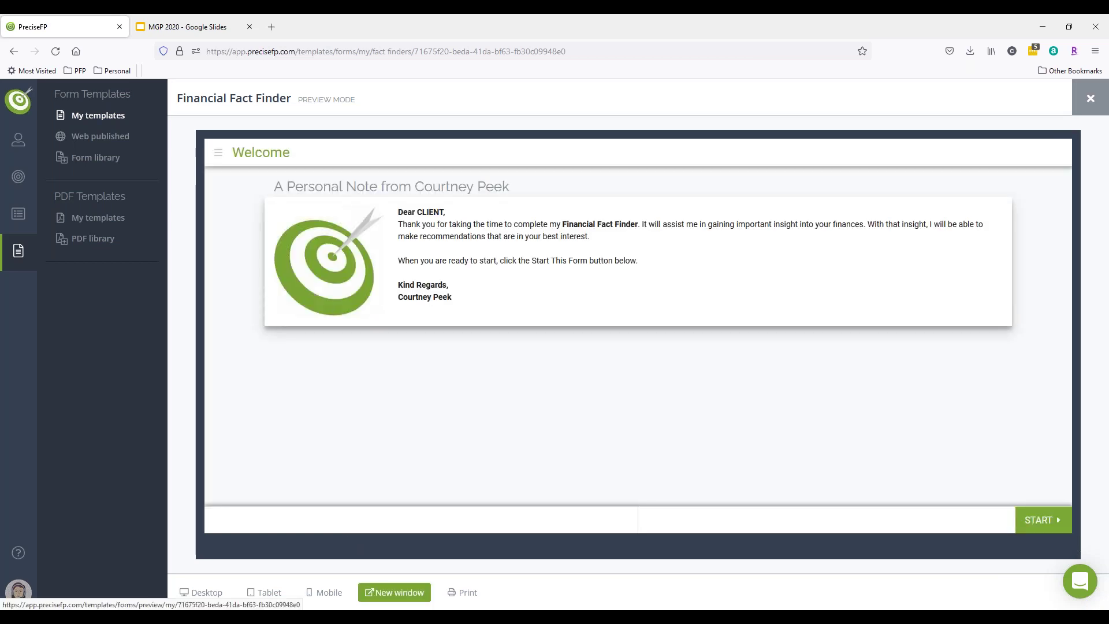
pyautogui.click(394, 592)
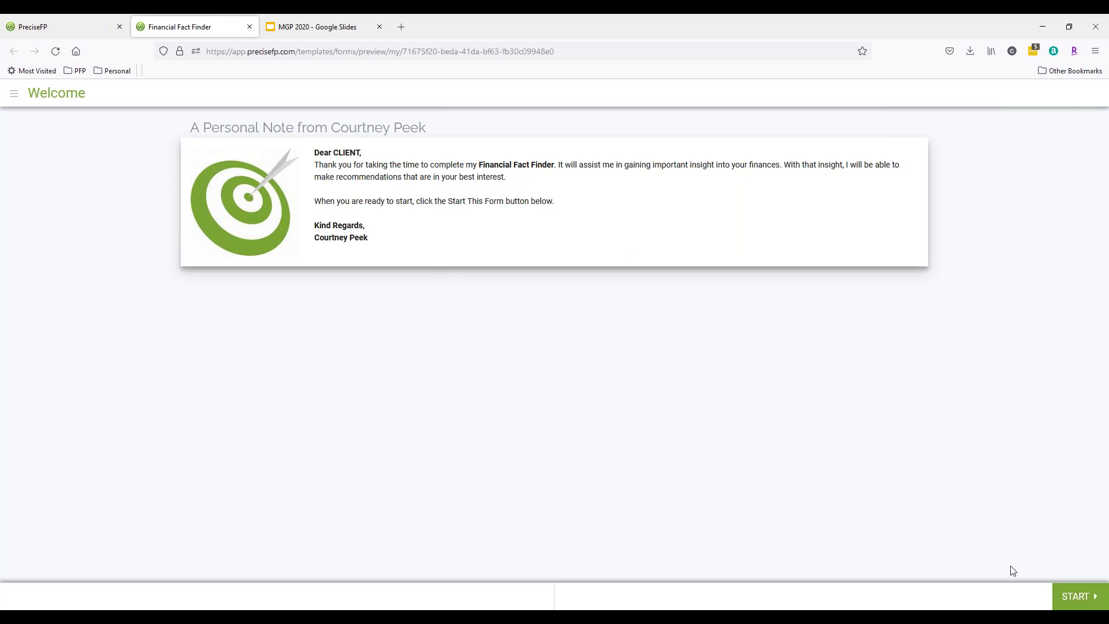
pyautogui.click(1077, 597)
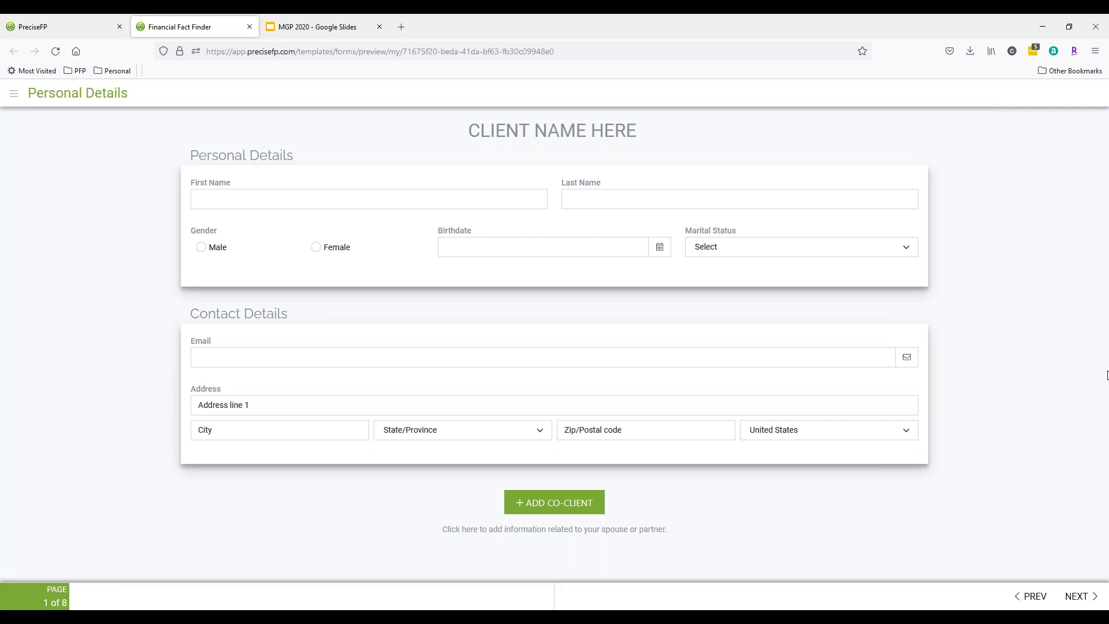
pyautogui.click(1078, 598)
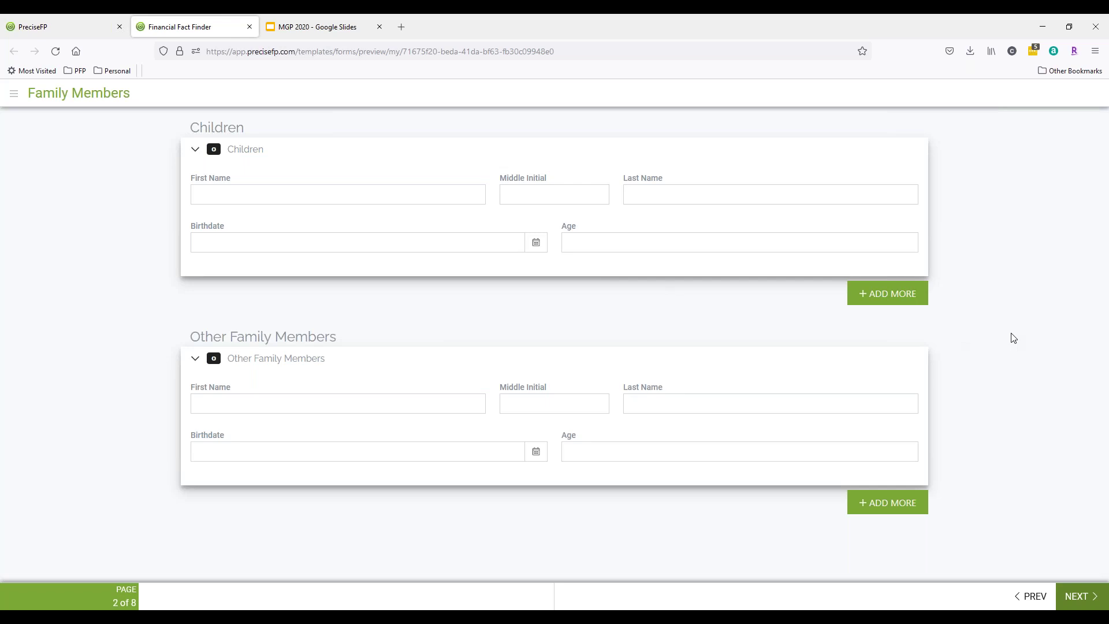
pyautogui.click(254, 244)
pyautogui.click(89, 197)
# - Open the Financial Fact Finder template for customizing and remove its Family Members page
pyautogui.click(75, 30)
pyautogui.click(907, 134)
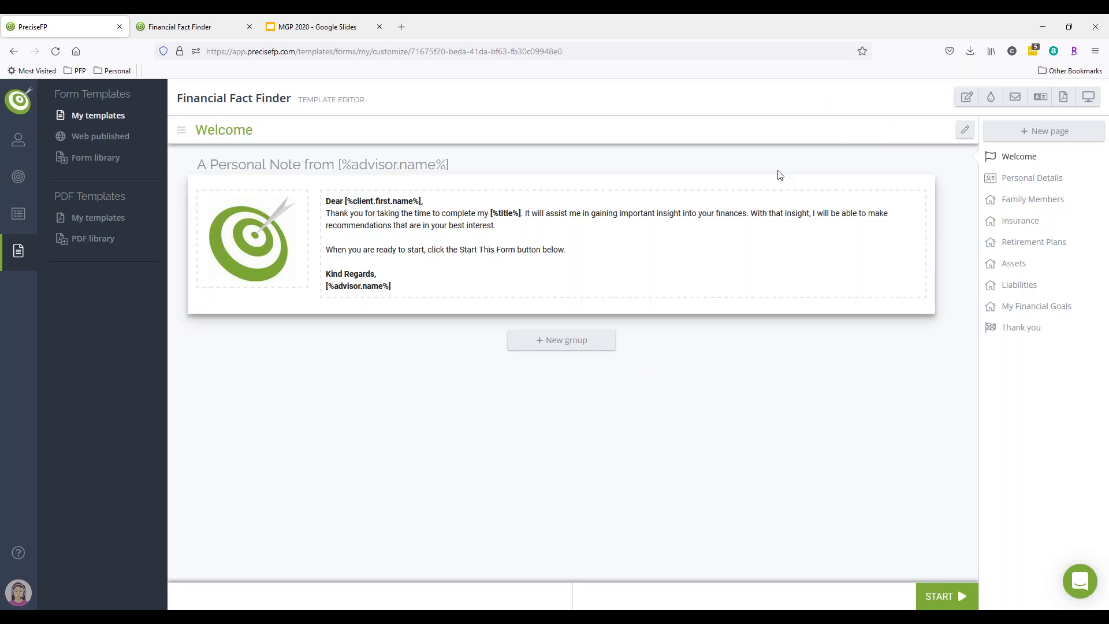
pyautogui.click(1011, 199)
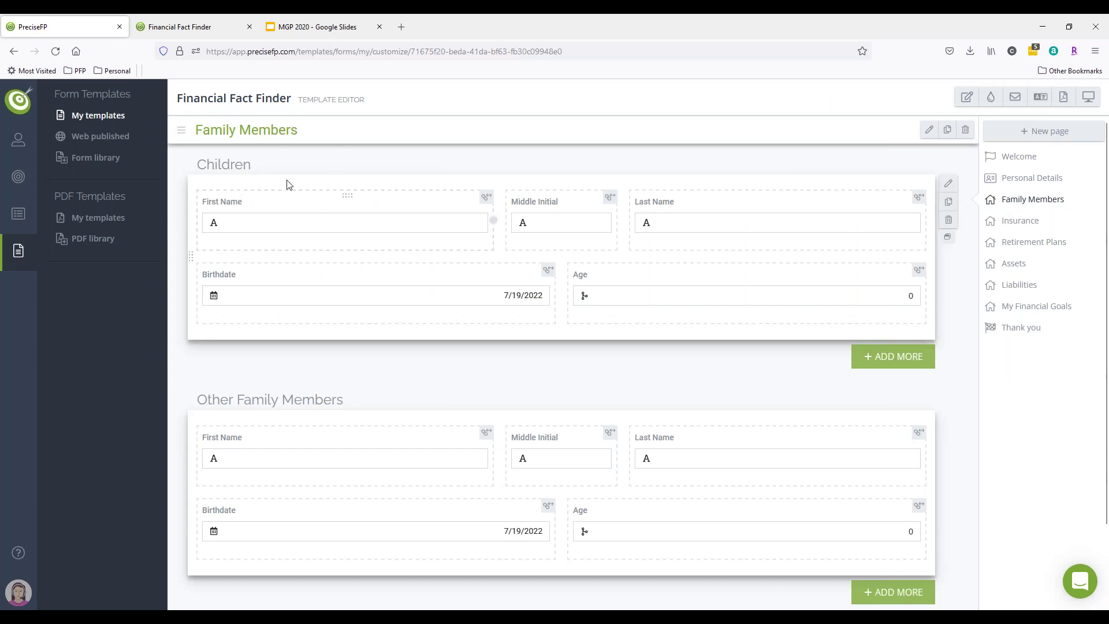
pyautogui.click(965, 129)
pyautogui.click(921, 208)
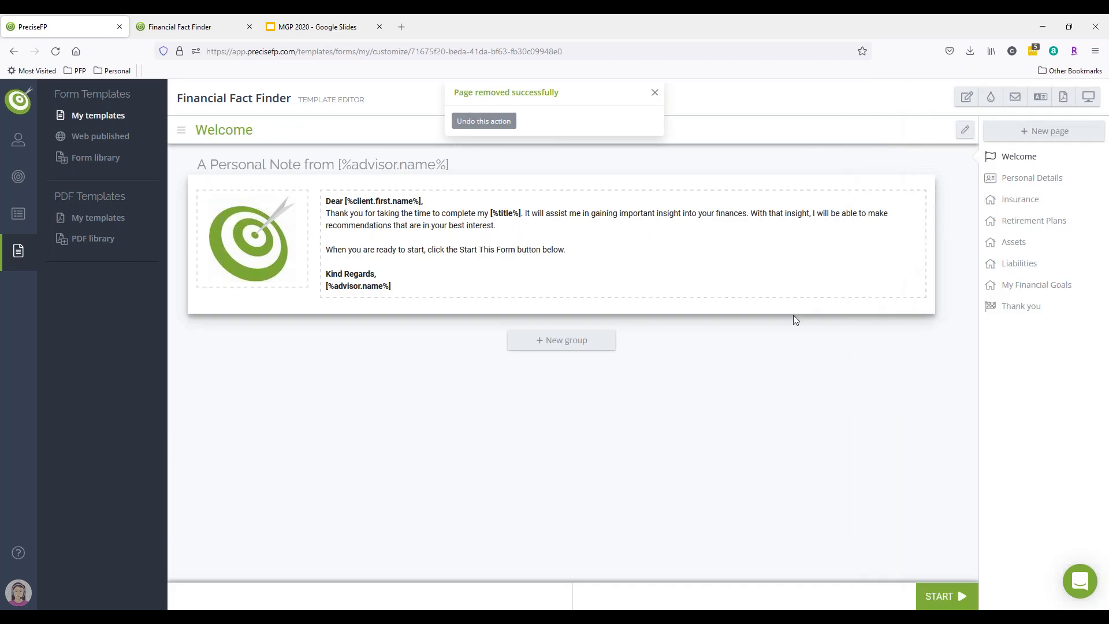
# - Remove the Life Insurance group from the template's Insurance page
pyautogui.click(1017, 204)
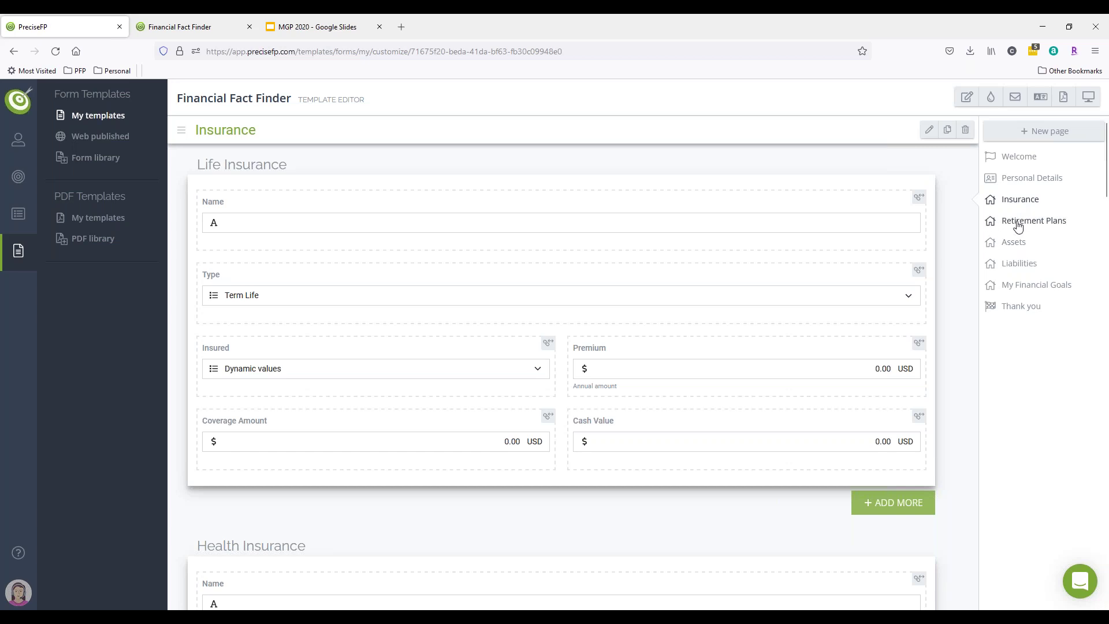
pyautogui.moveTo(709, 177)
pyautogui.moveTo(913, 210)
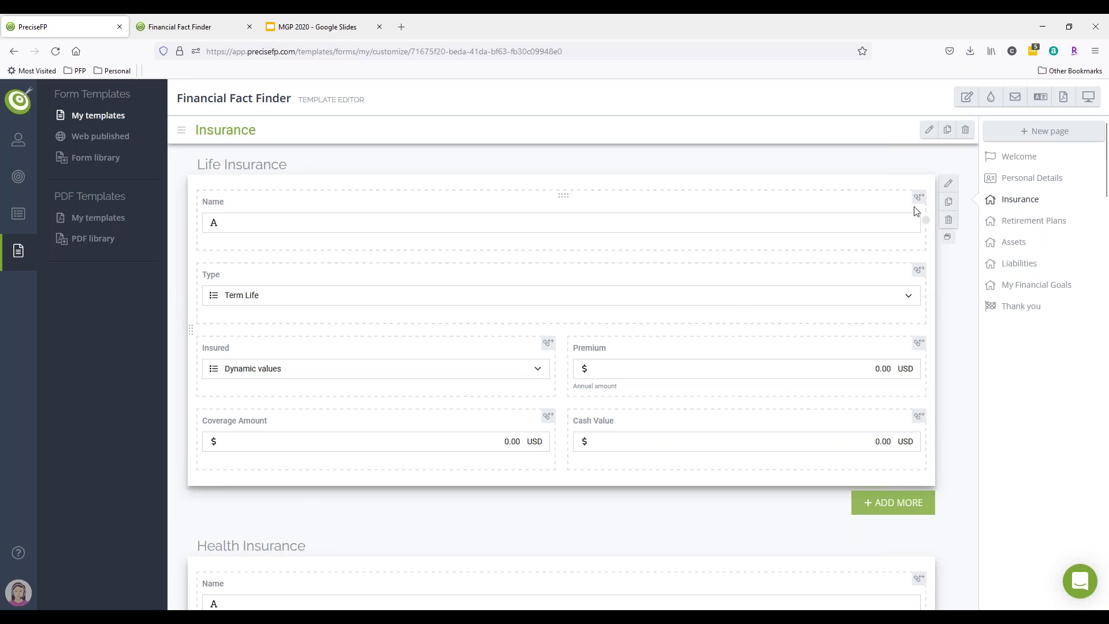
pyautogui.click(948, 221)
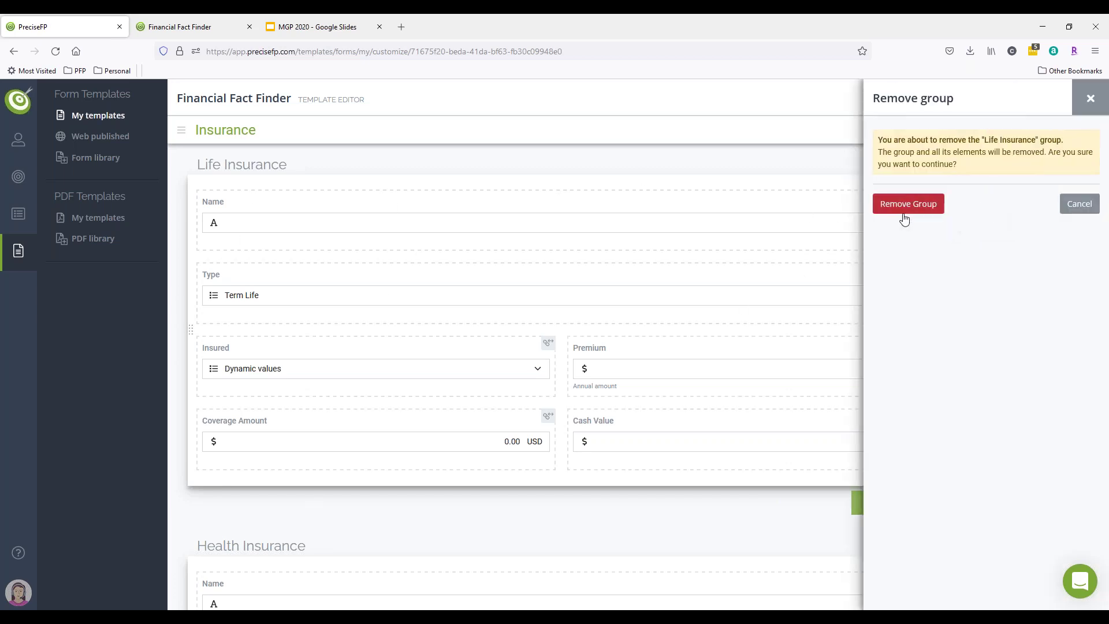
pyautogui.click(904, 207)
# - Remove the Premium element from the Health Insurance group and select that group's Name element
pyautogui.moveTo(661, 364)
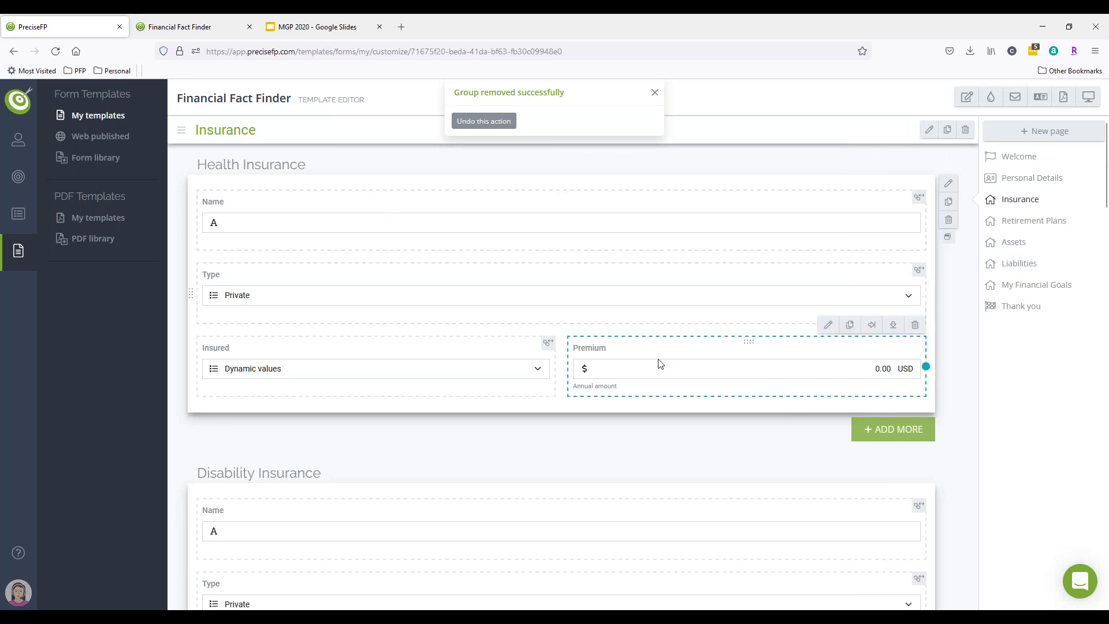
pyautogui.click(916, 326)
pyautogui.click(908, 194)
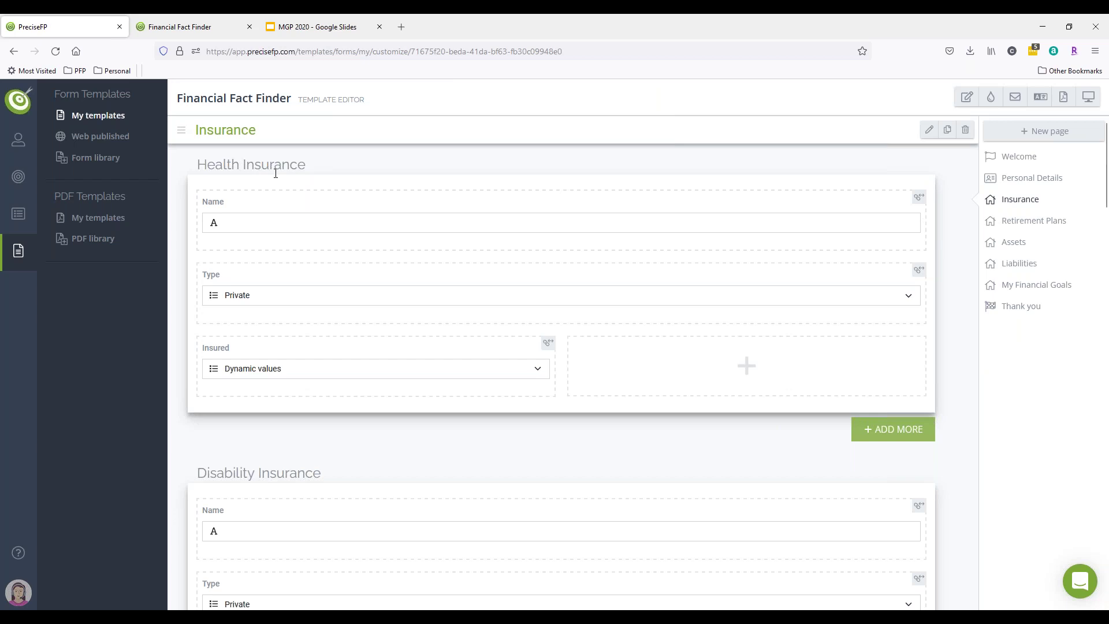
pyautogui.click(215, 220)
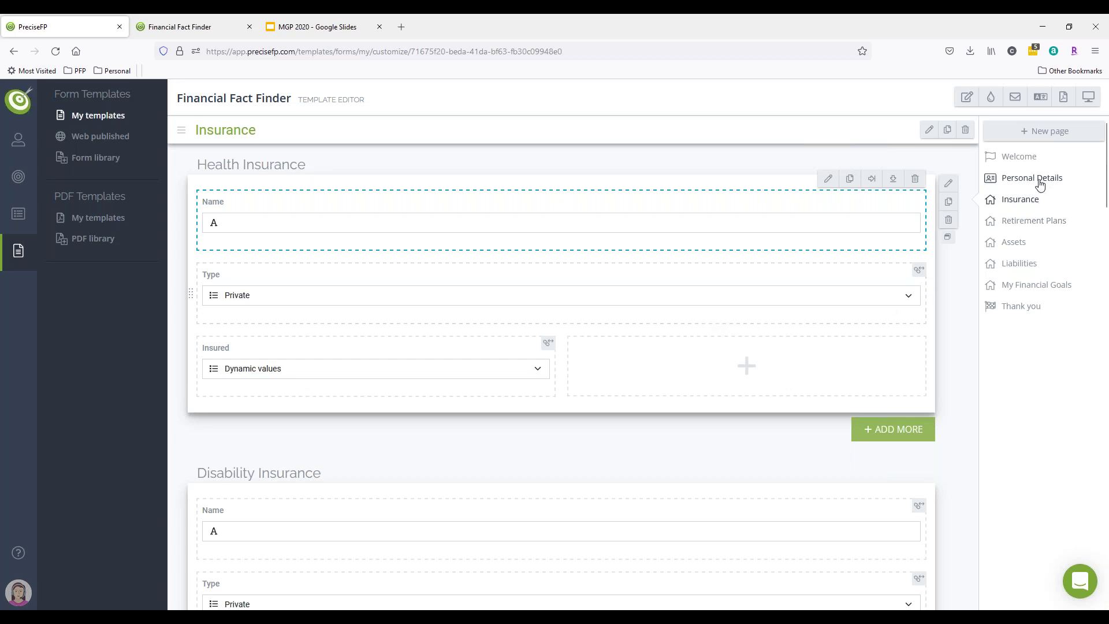
# - Return to the form preview and look through the Insurance and Retirement Plans pages up to Assets
pyautogui.click(162, 23)
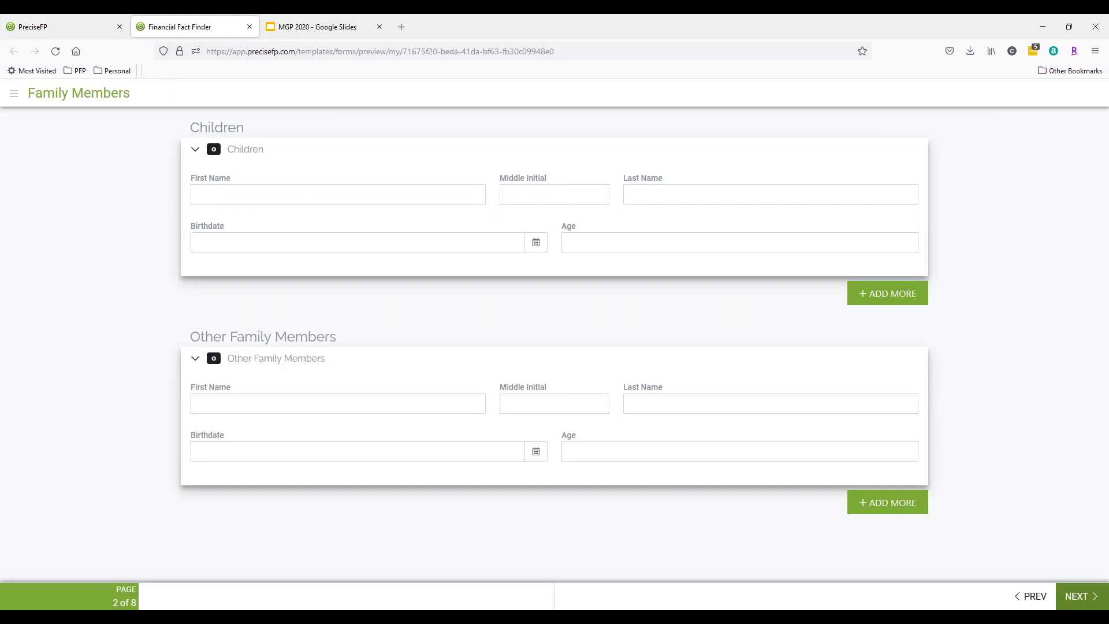
pyautogui.click(1077, 602)
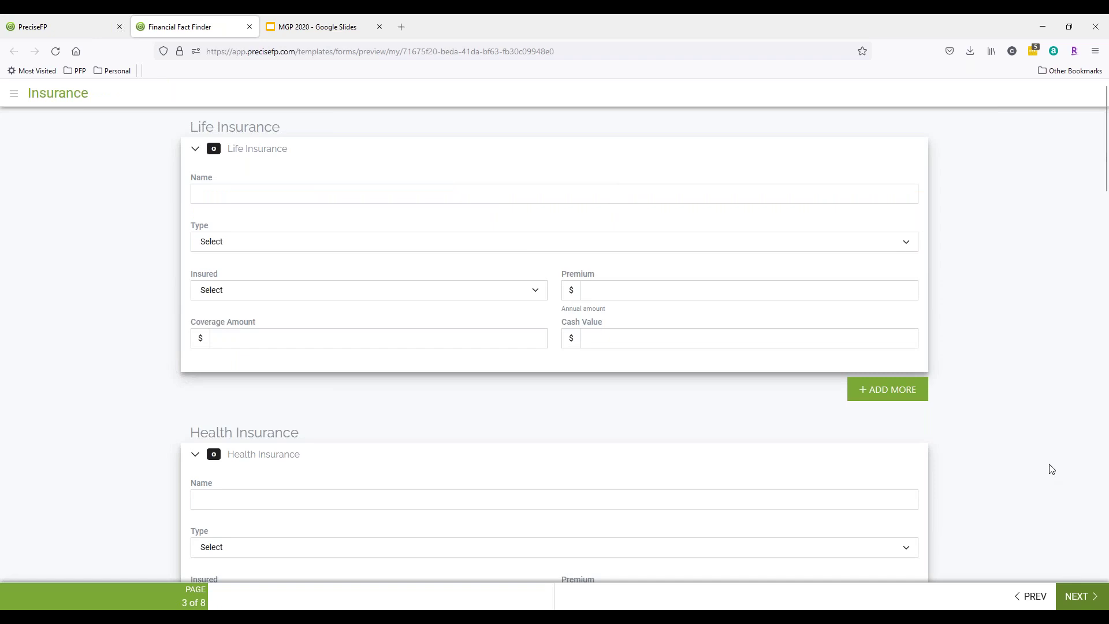
pyautogui.scroll(-2, 1051, 469)
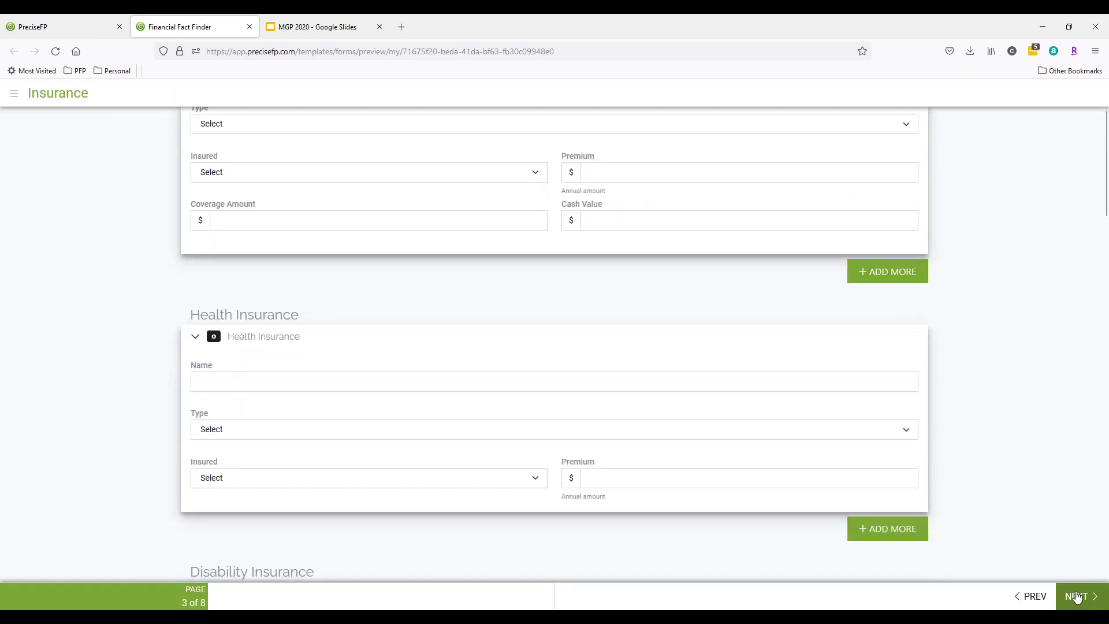
pyautogui.click(1075, 600)
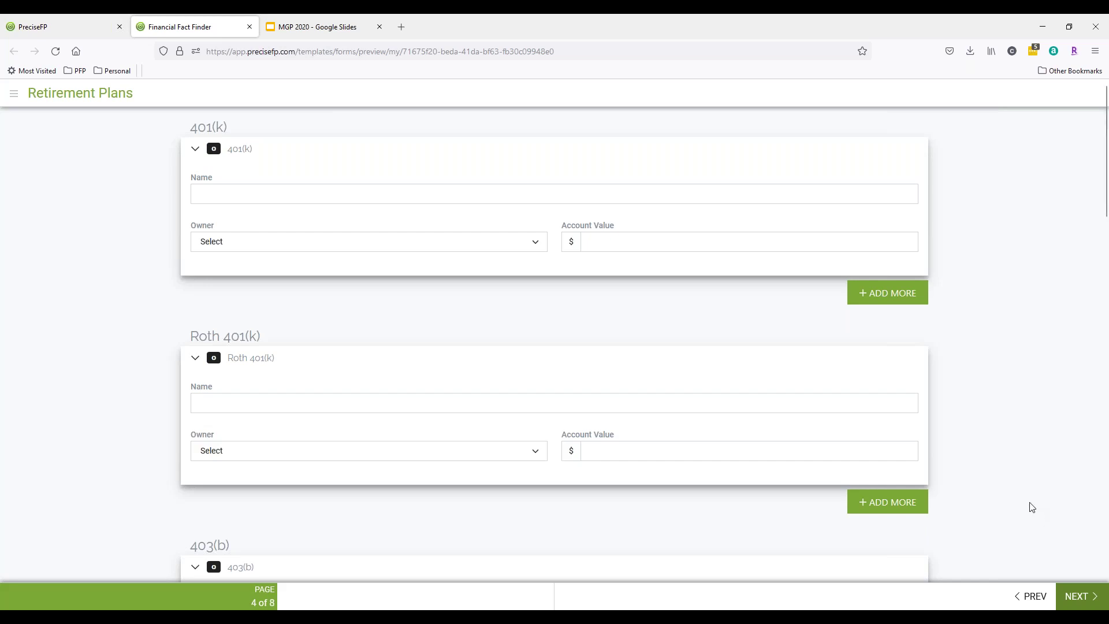
pyautogui.click(1080, 596)
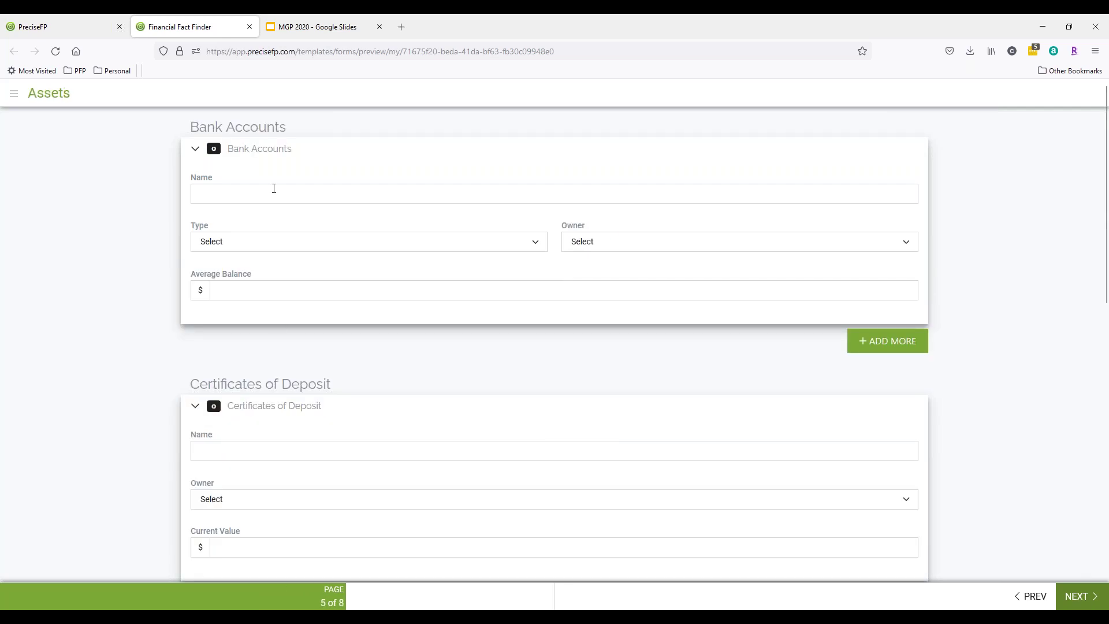
# - In the template editor, make the Health Insurance group's Name field mandatory and save the element
pyautogui.click(58, 25)
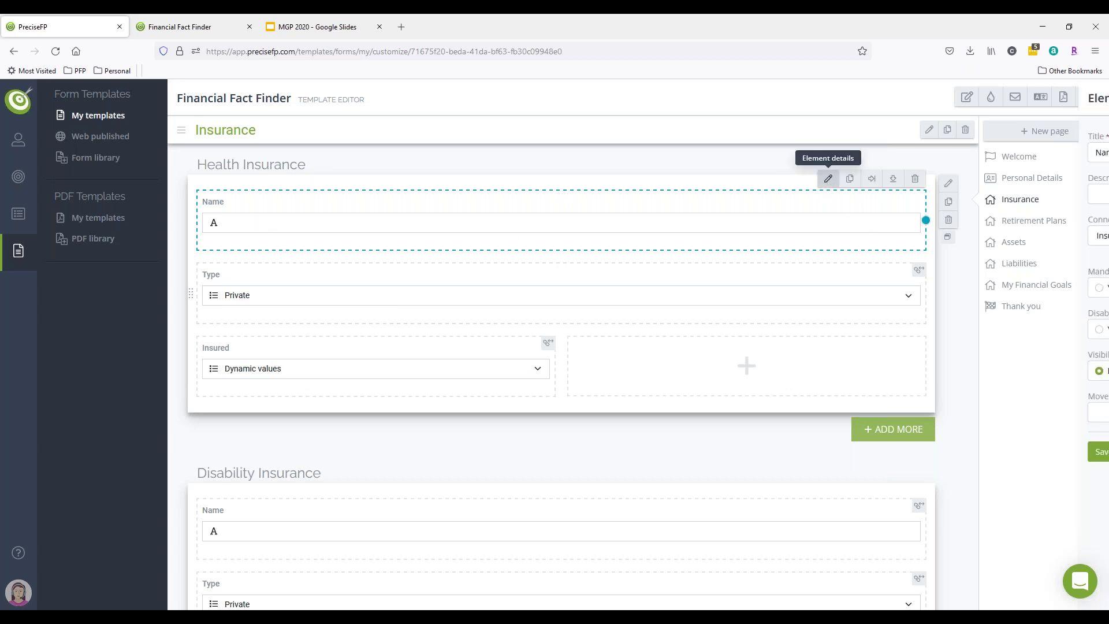
pyautogui.click(829, 181)
pyautogui.click(884, 288)
pyautogui.click(918, 459)
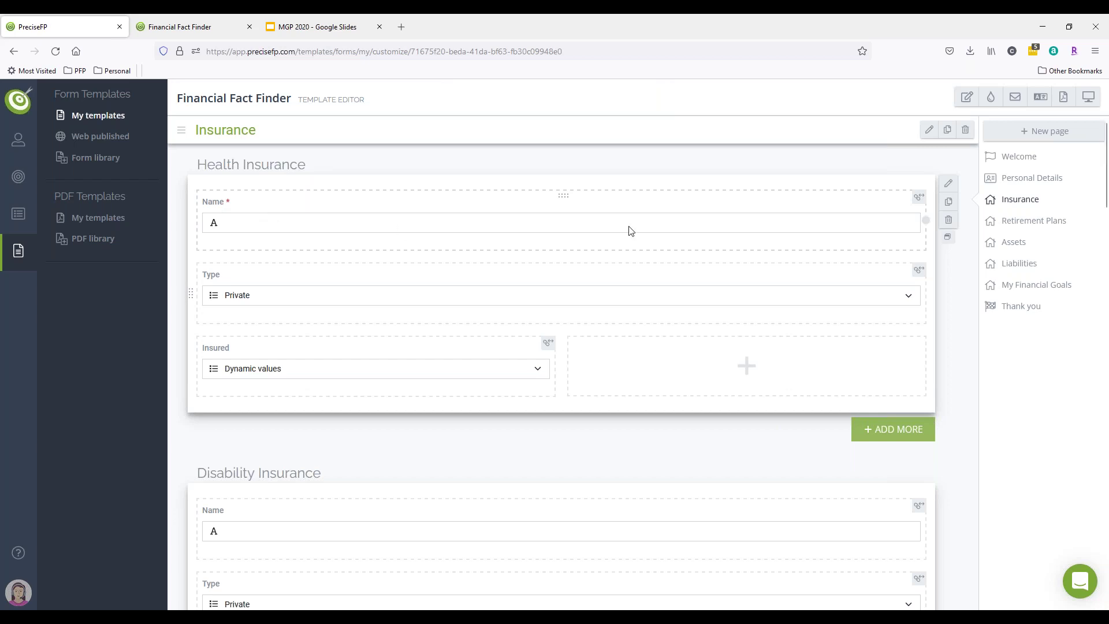
pyautogui.click(967, 97)
pyautogui.click(868, 301)
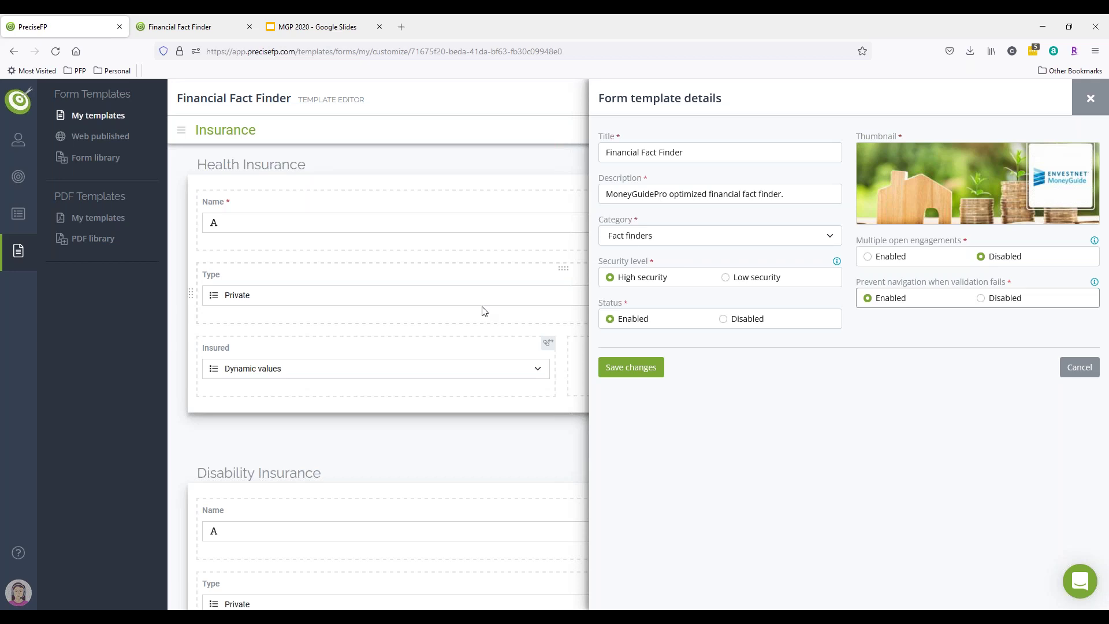
pyautogui.click(1074, 102)
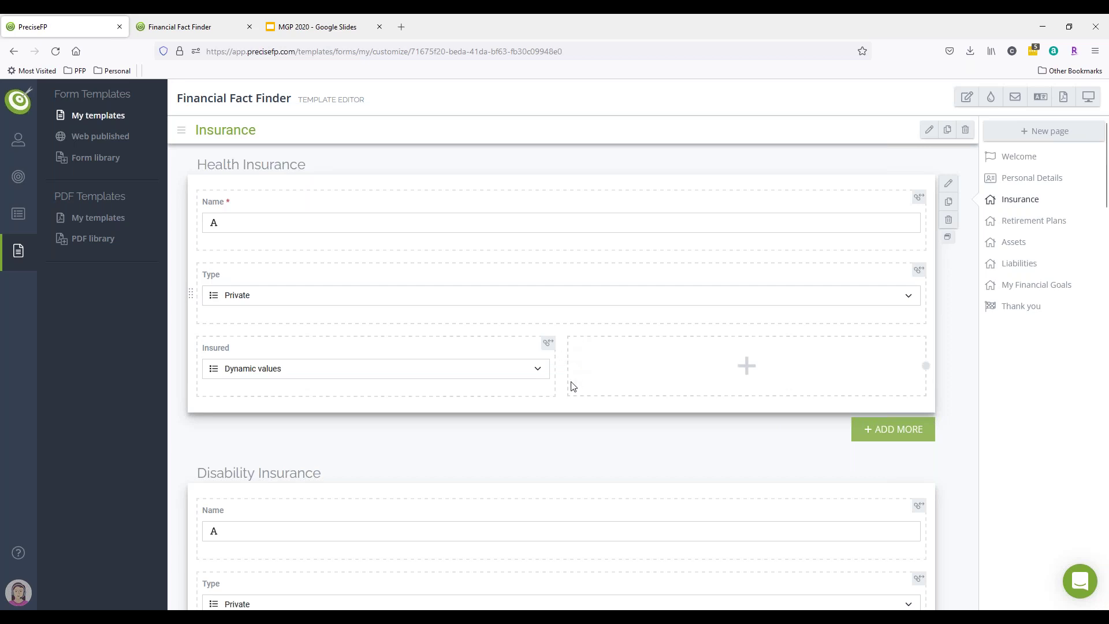
# - Go back to the form preview and view the remaining pages from Assets through to the Thank you page
pyautogui.hotkey('ctrl', 'Tab')
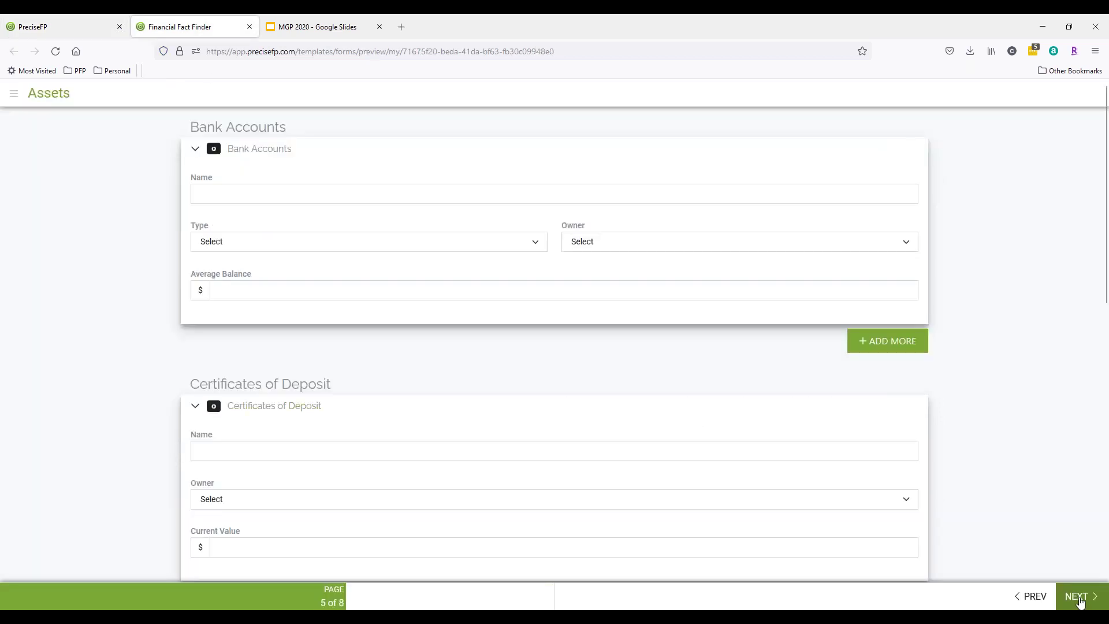
pyautogui.click(1078, 598)
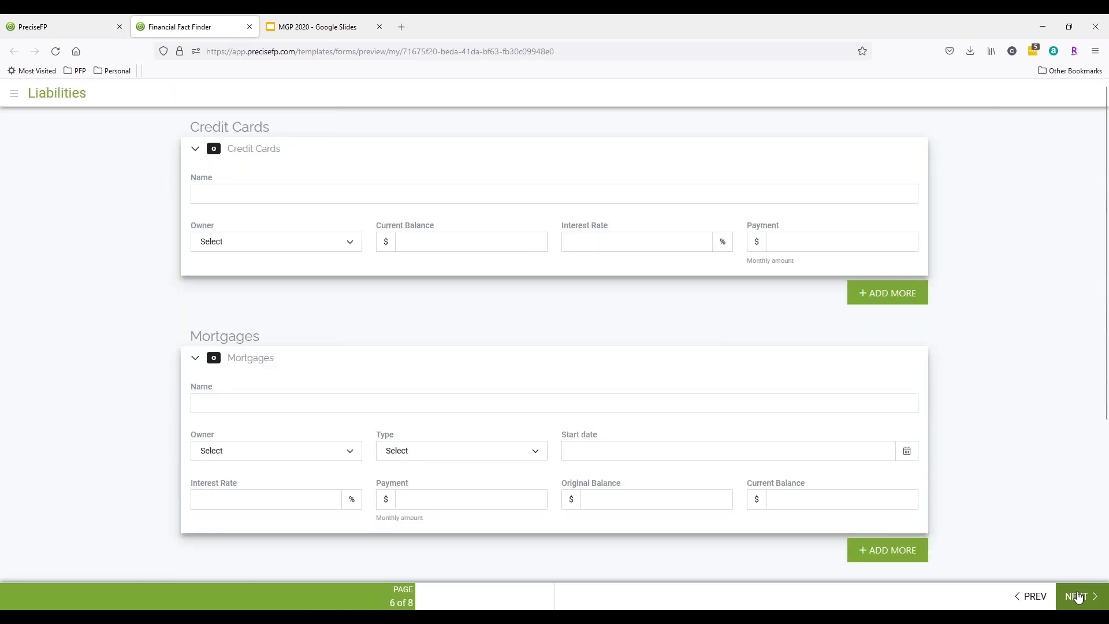
pyautogui.click(1078, 597)
pyautogui.click(1078, 598)
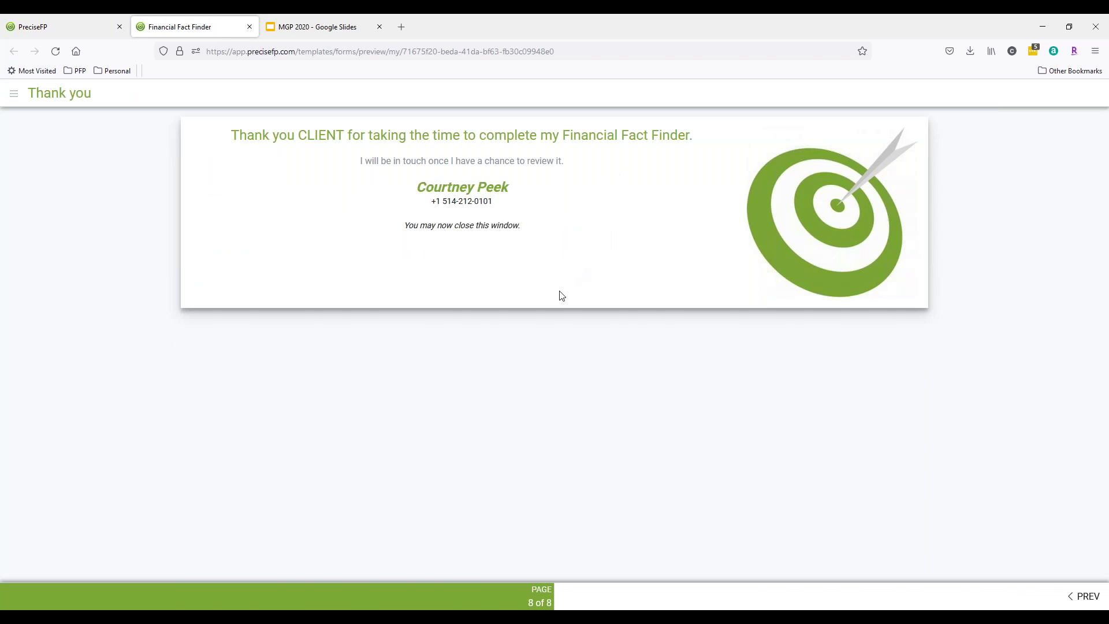
# - Switch back to the PreciseFP tab and open the full profile of the client account with 93% data quality
pyautogui.click(58, 27)
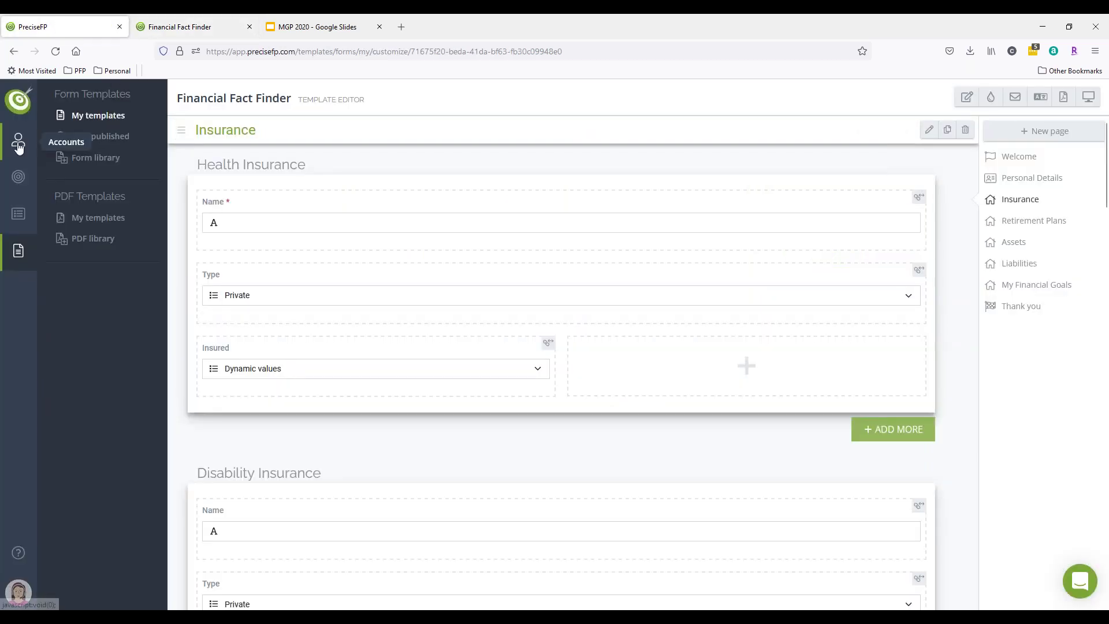
pyautogui.moveTo(18, 146)
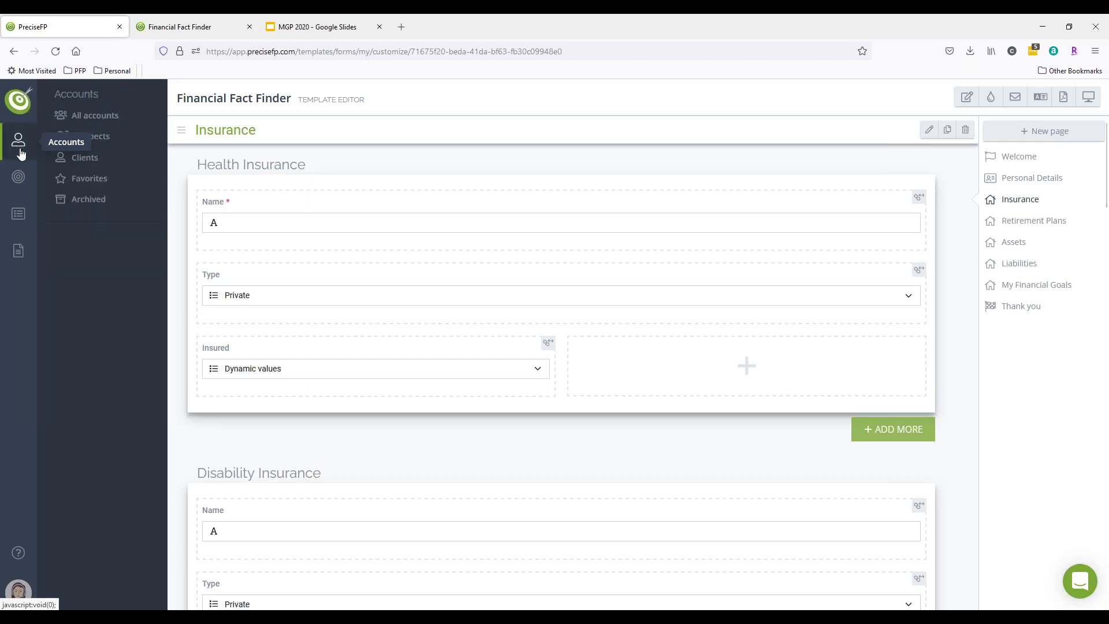
pyautogui.click(74, 157)
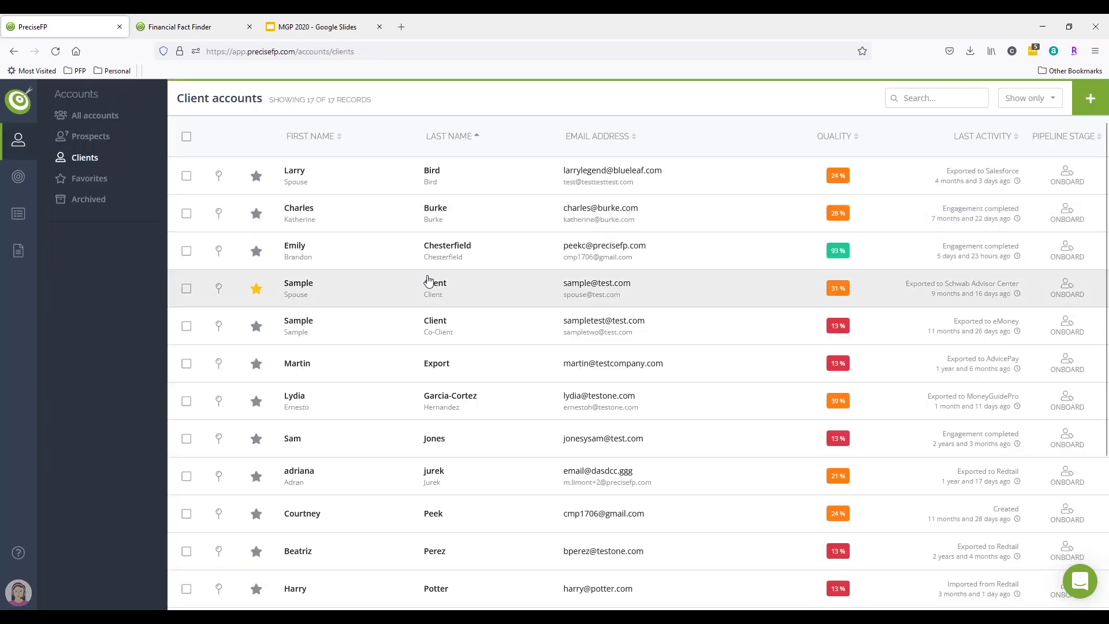
pyautogui.click(426, 263)
pyautogui.click(1042, 136)
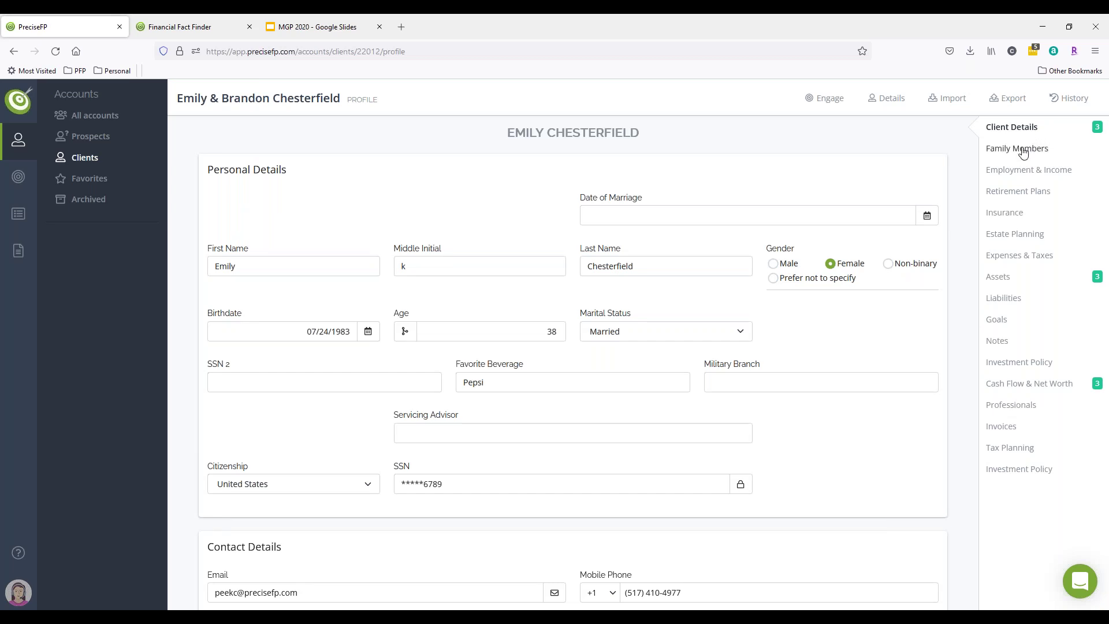
# - View the profile's family member details and the integrations available for exporting the account, and close the export options
pyautogui.click(1009, 174)
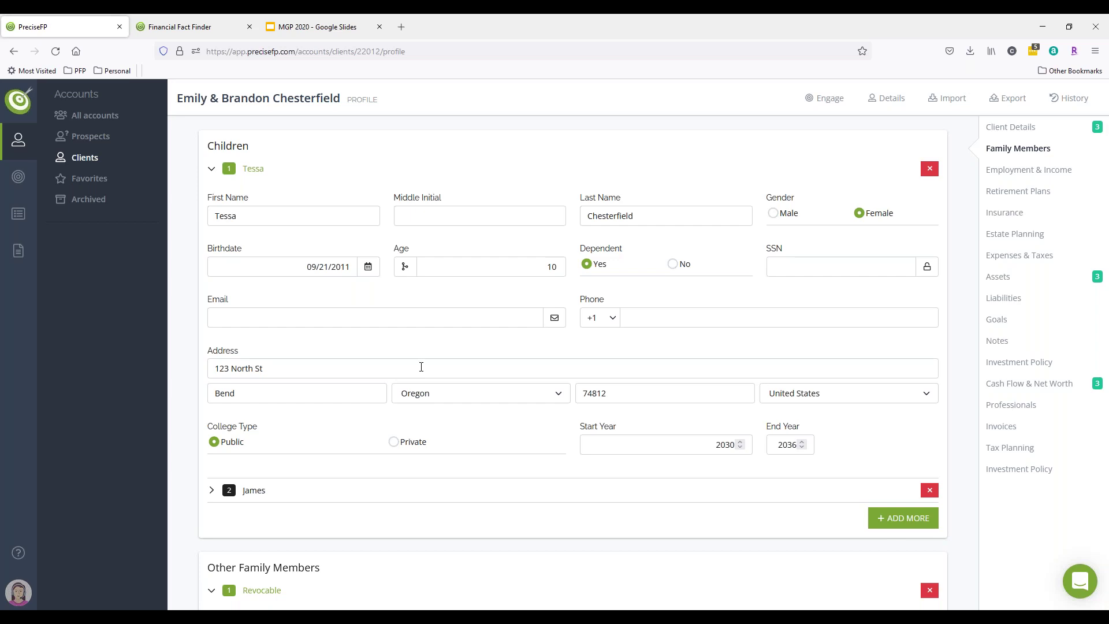
pyautogui.click(1007, 100)
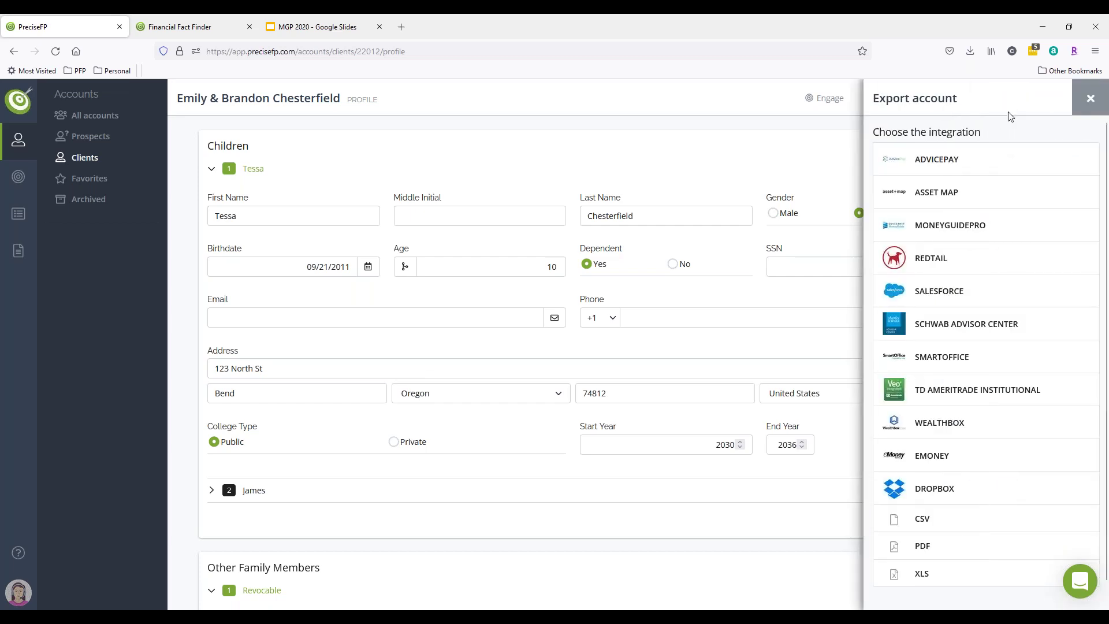
pyautogui.click(1090, 98)
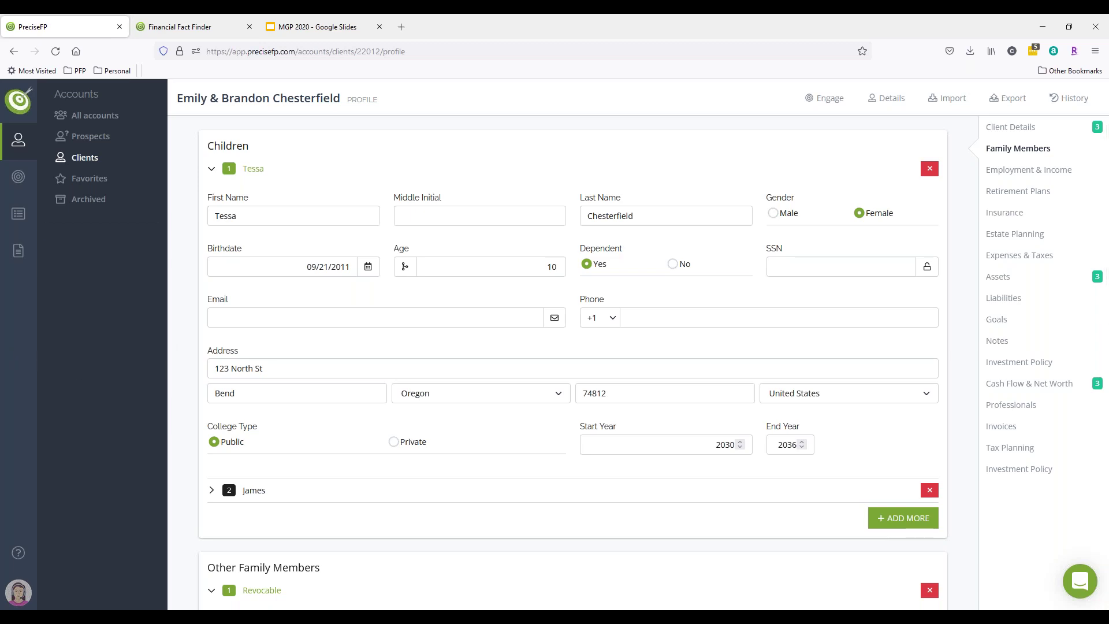
# - Open the MoneyGuidePro optimized Financial Fact Finder from the installed form templates for customization and display its email message settings
pyautogui.click(18, 249)
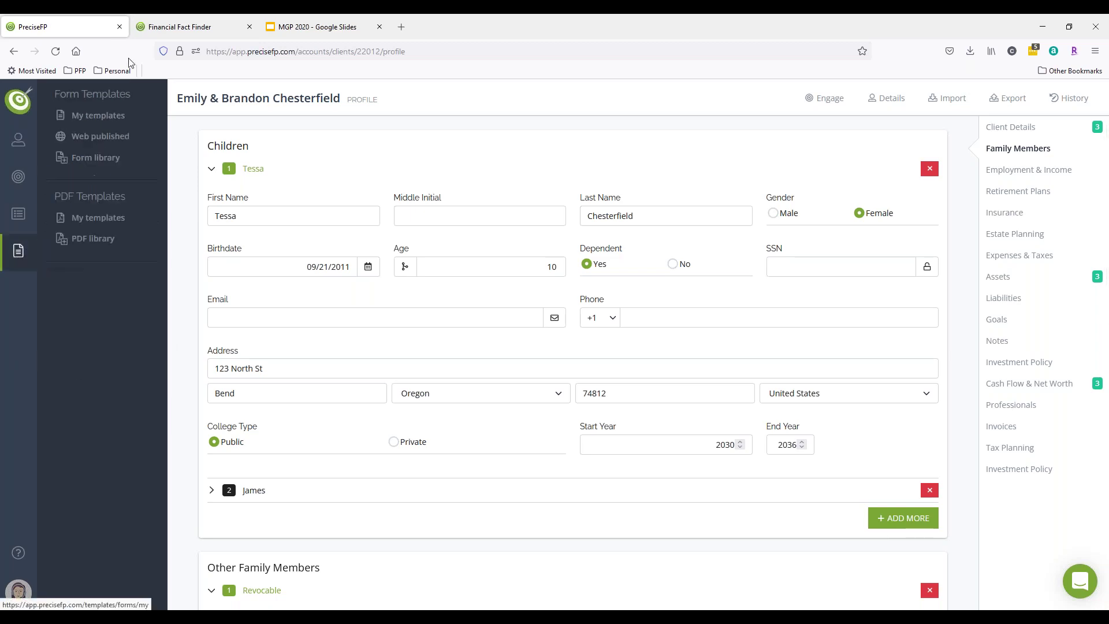
pyautogui.click(92, 115)
pyautogui.click(379, 197)
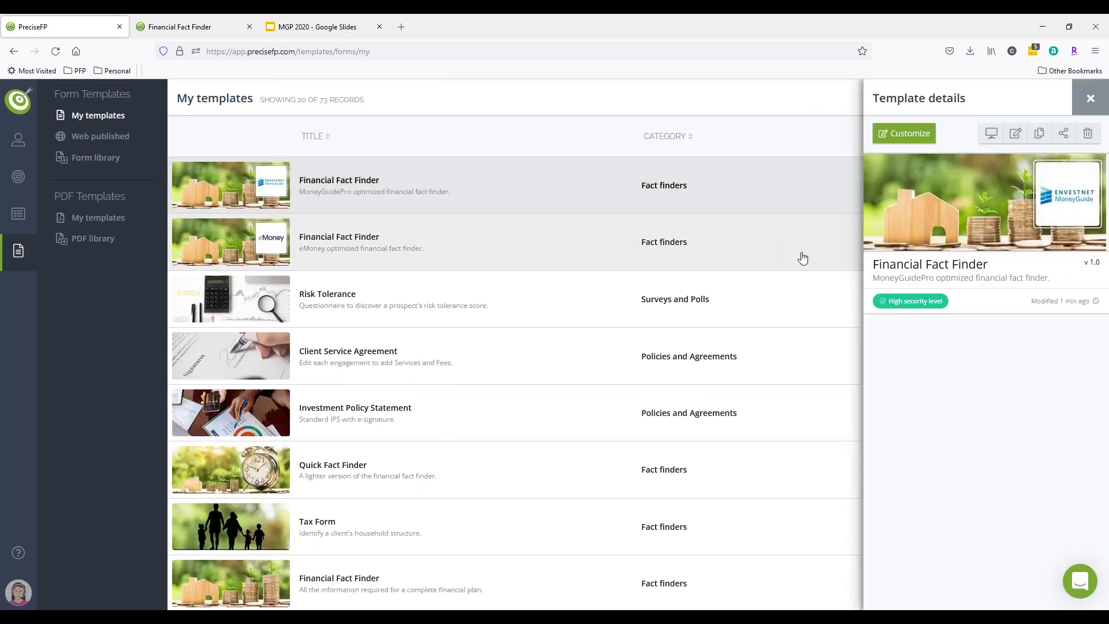
pyautogui.click(924, 139)
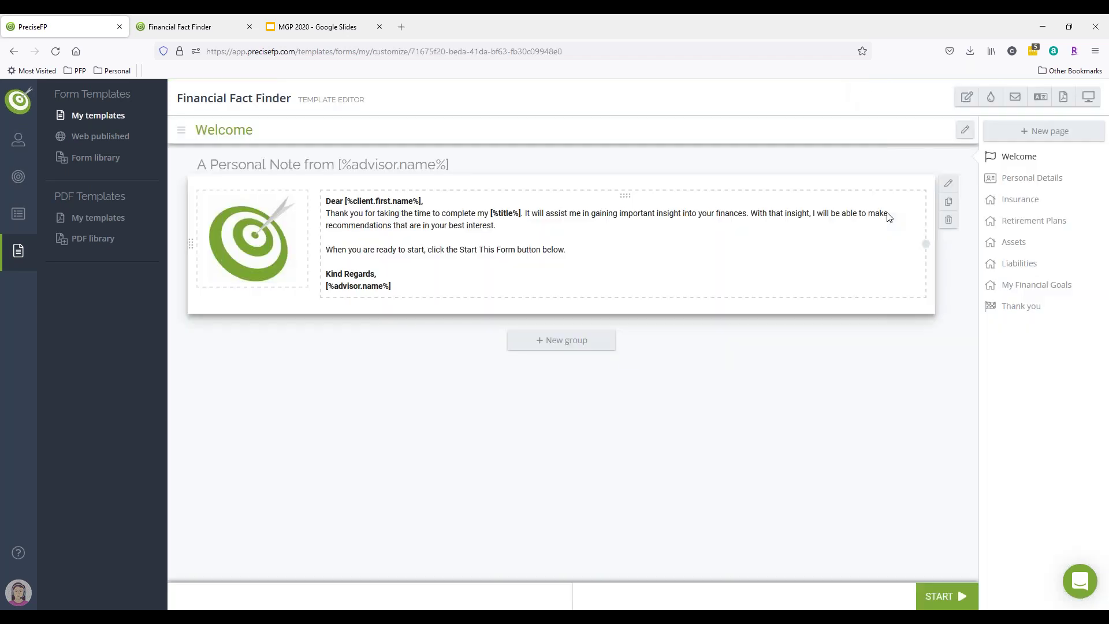
pyautogui.click(1015, 96)
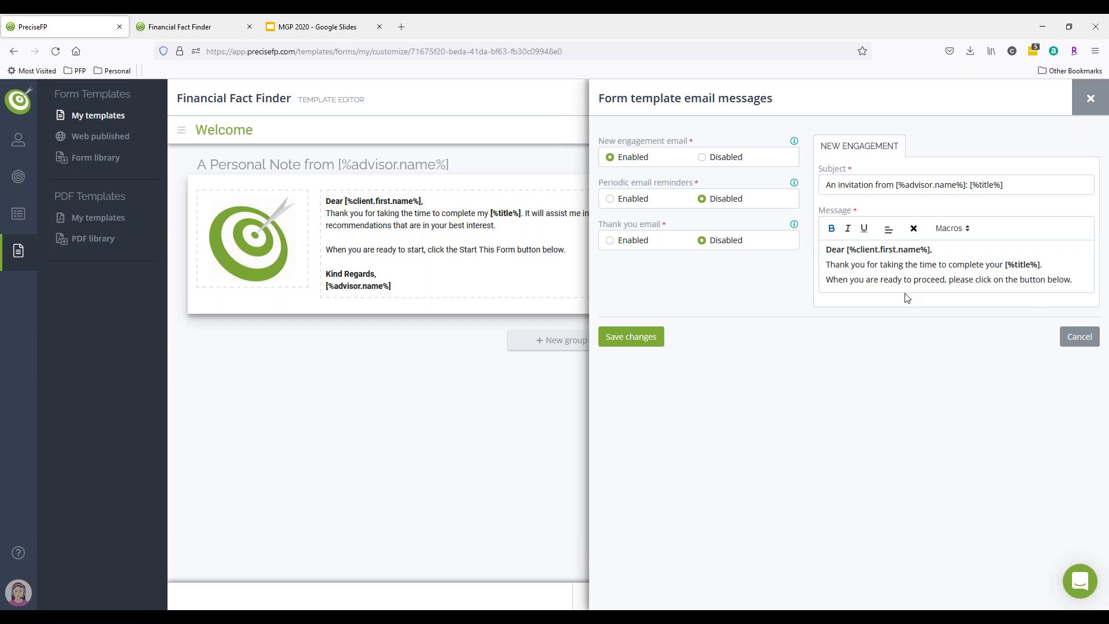
# - Enable the template's periodic email reminders and thank you email, viewing the message of each
pyautogui.click(610, 199)
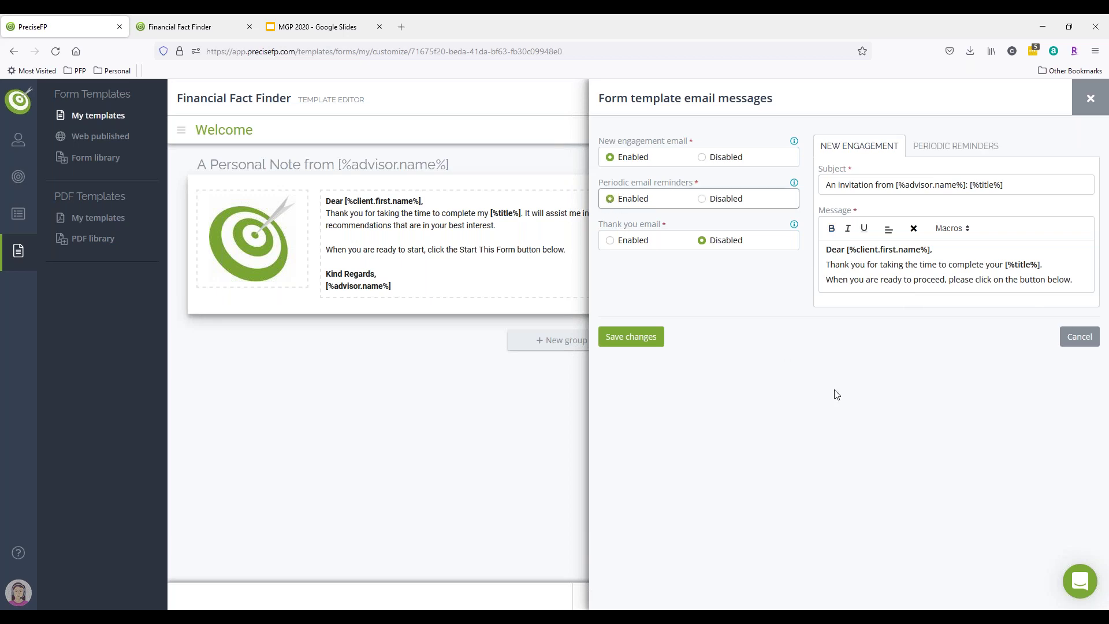
pyautogui.click(925, 147)
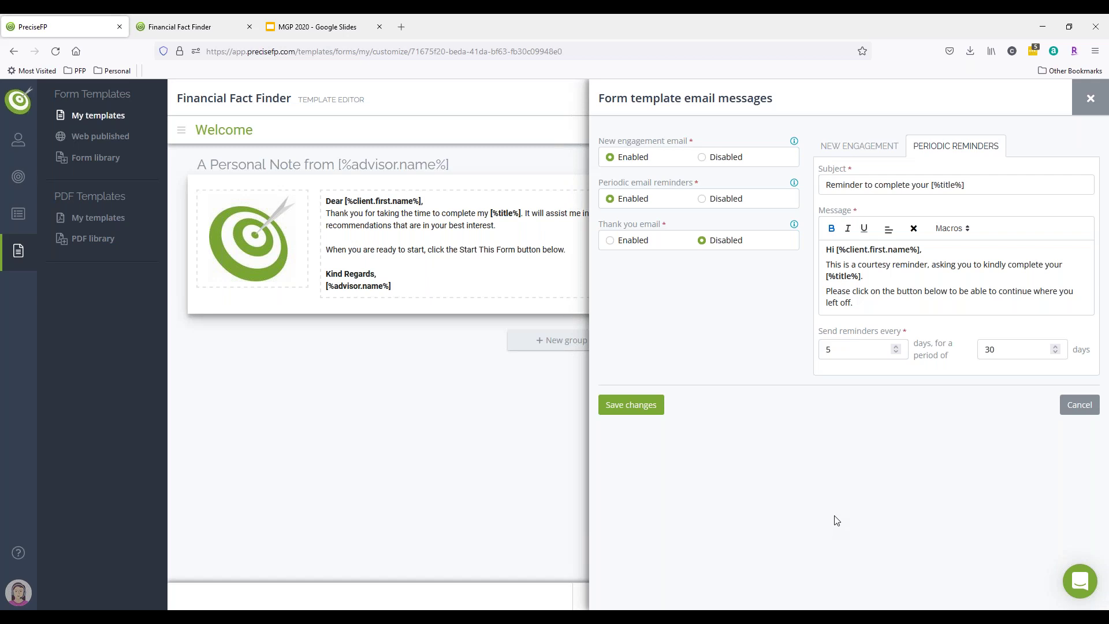
pyautogui.click(611, 240)
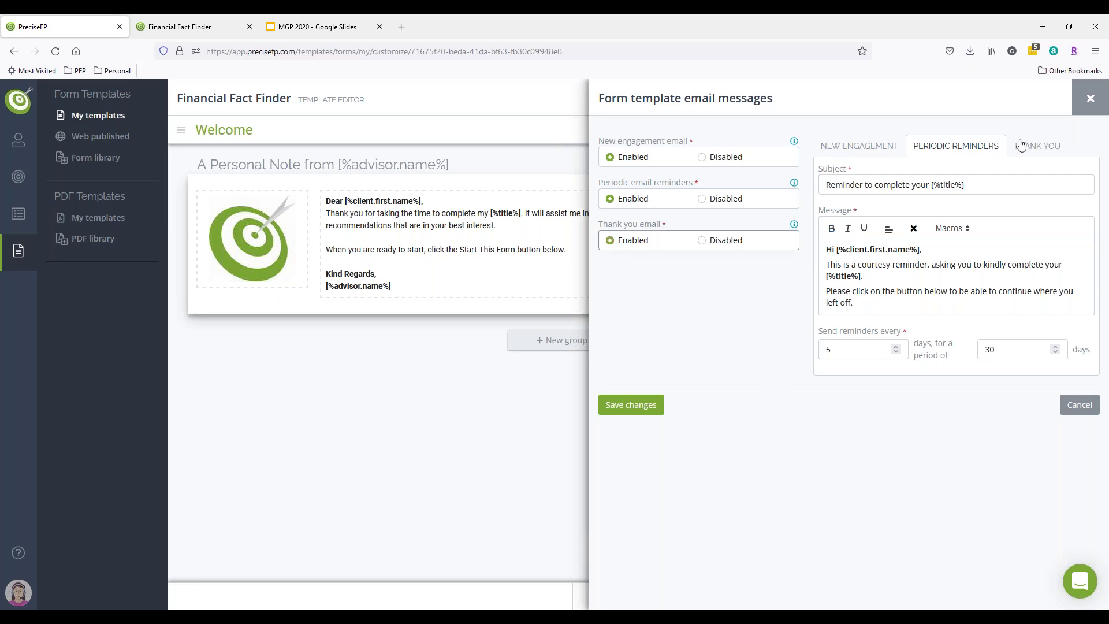
pyautogui.click(1021, 144)
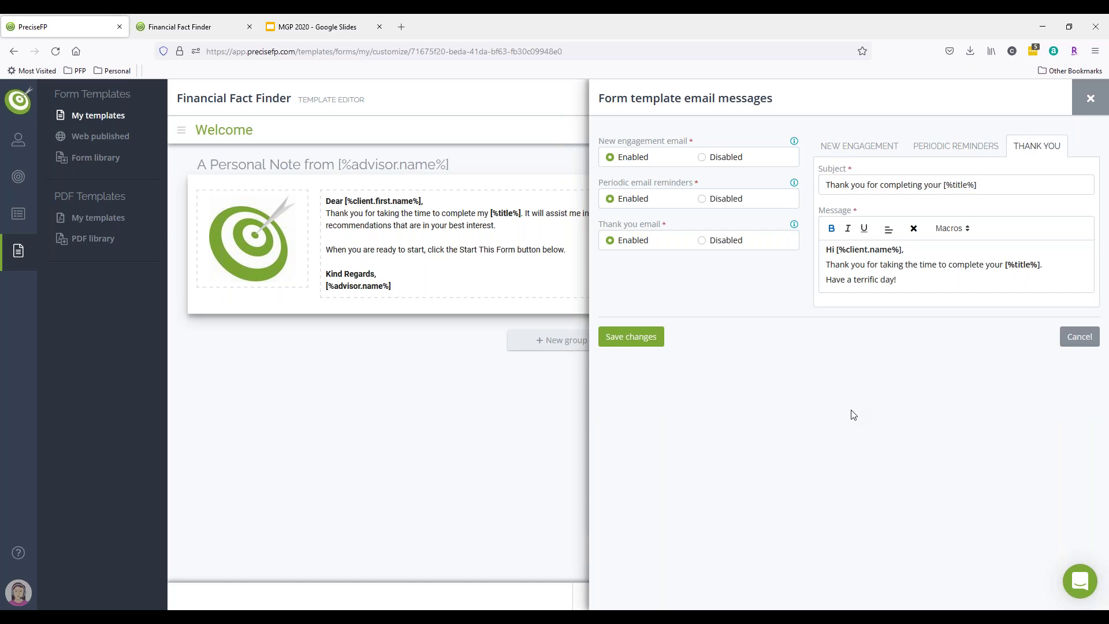
# - Highlight the last two lines of the thank you message and close the email message settings without saving
pyautogui.click(925, 286)
pyautogui.hotkey('shift', 'Home')
pyautogui.hotkey('shift', 'Up')
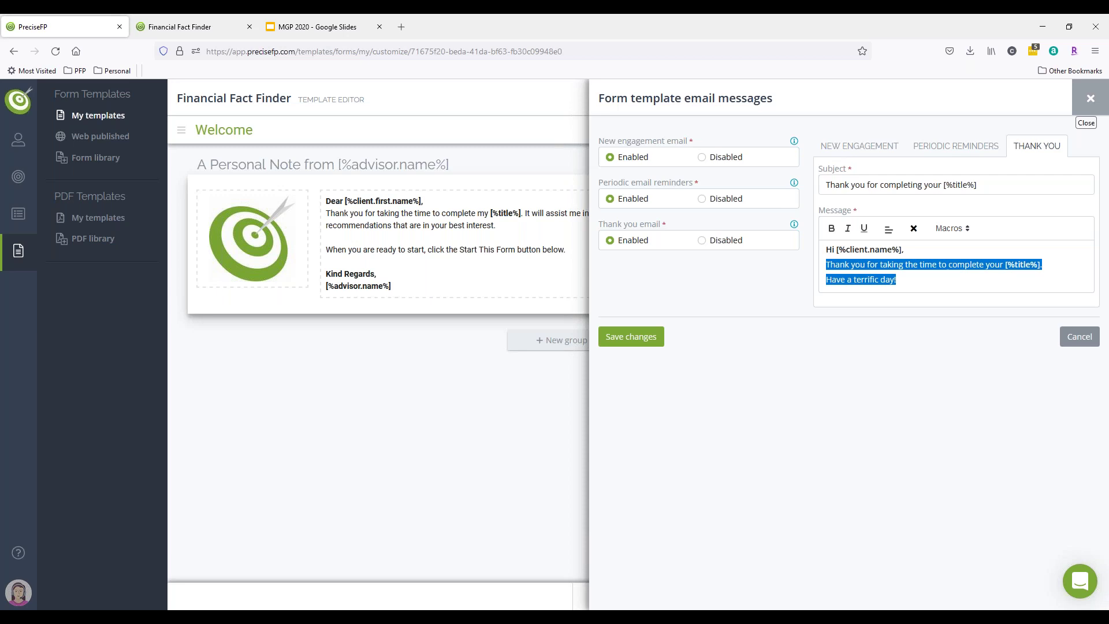
pyautogui.click(1088, 105)
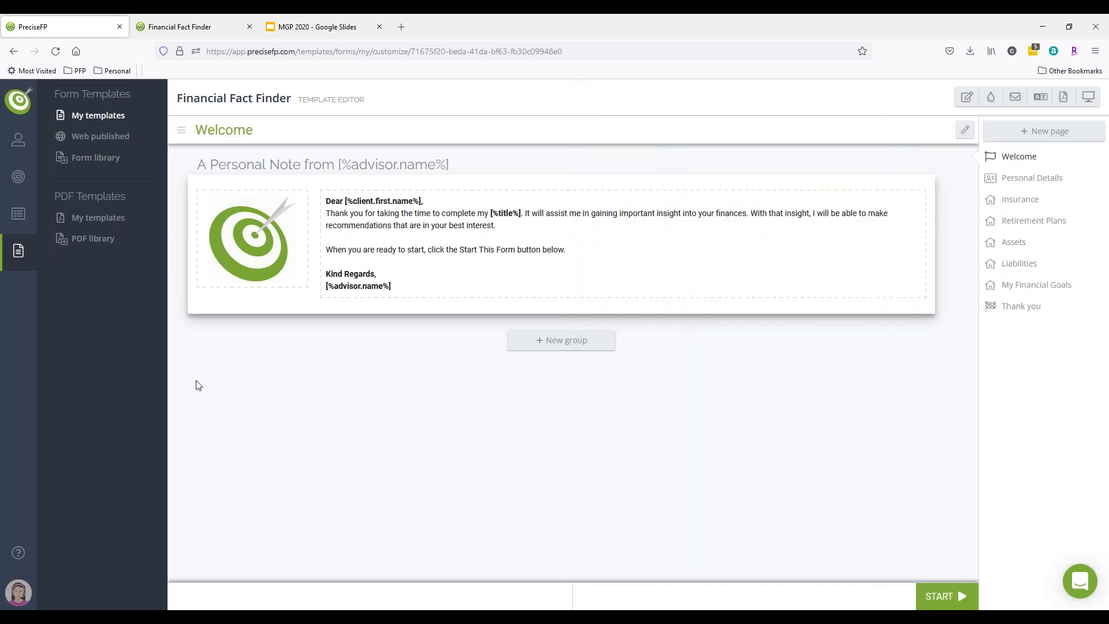
# - Look through the form engagements, viewing all of them, those in progress, and the completed ones
pyautogui.moveTo(18, 177)
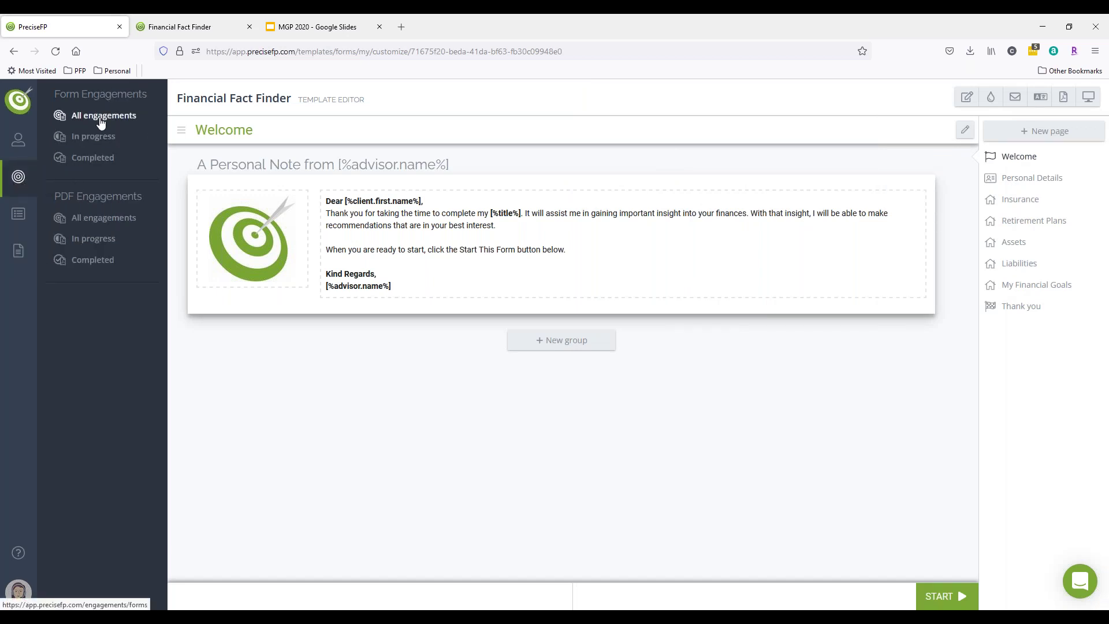
pyautogui.click(69, 117)
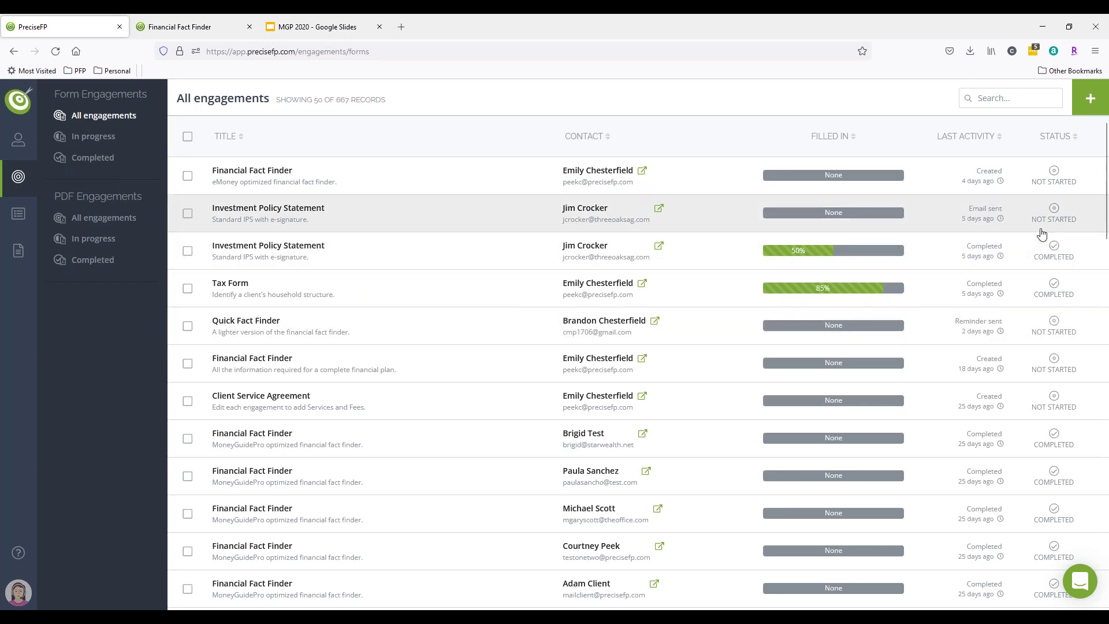
pyautogui.click(92, 135)
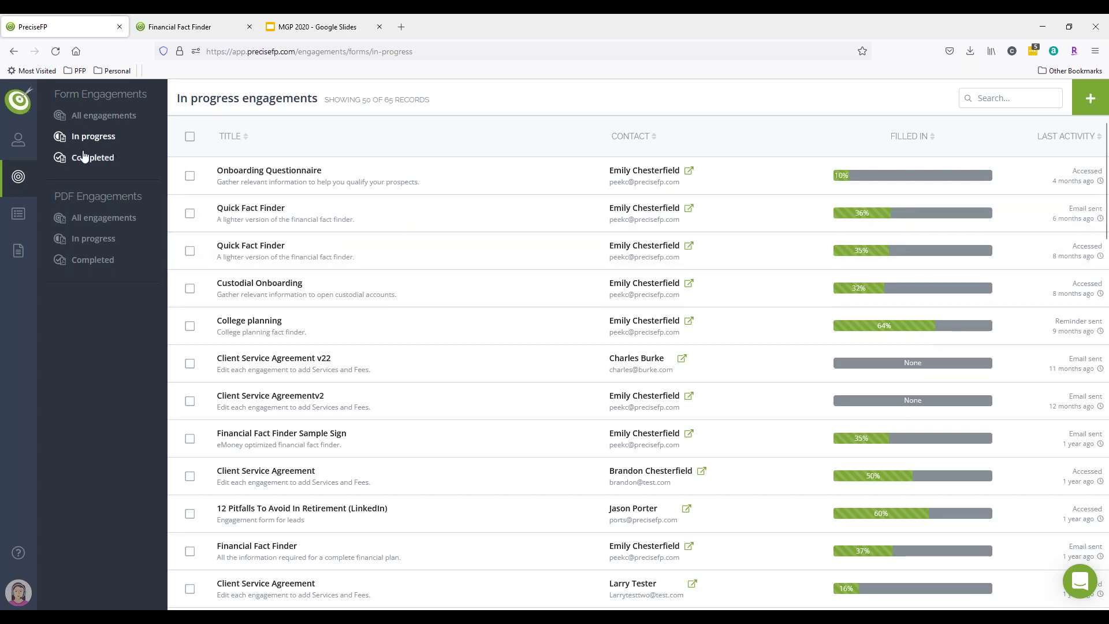
pyautogui.click(84, 156)
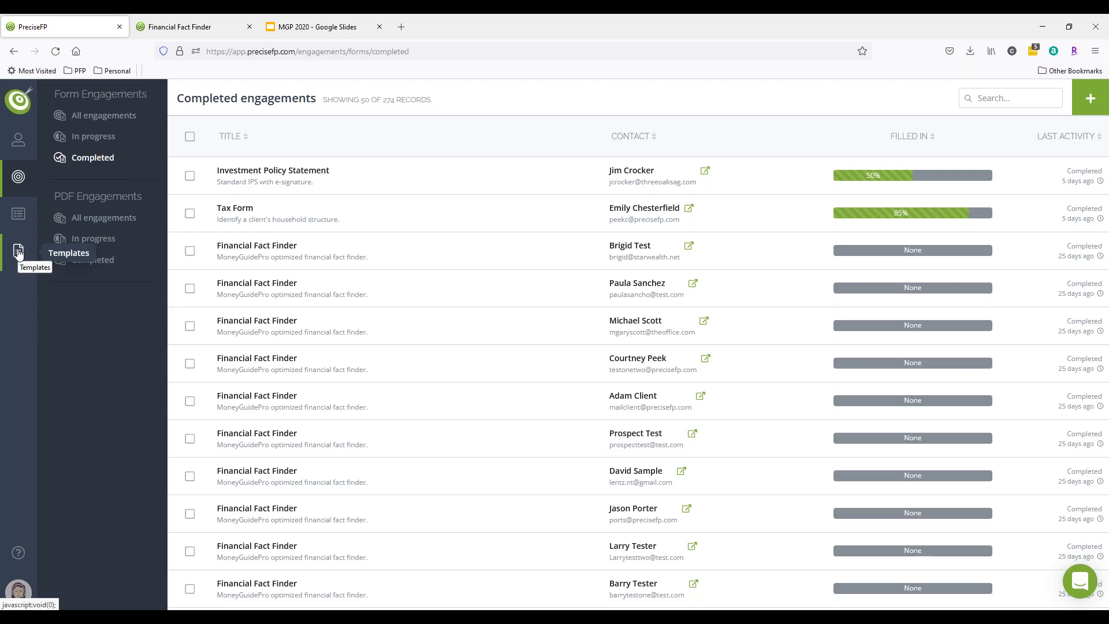
# - Return to the client accounts, view the details and export integrations of the client with 93% data quality, and close them
pyautogui.click(18, 149)
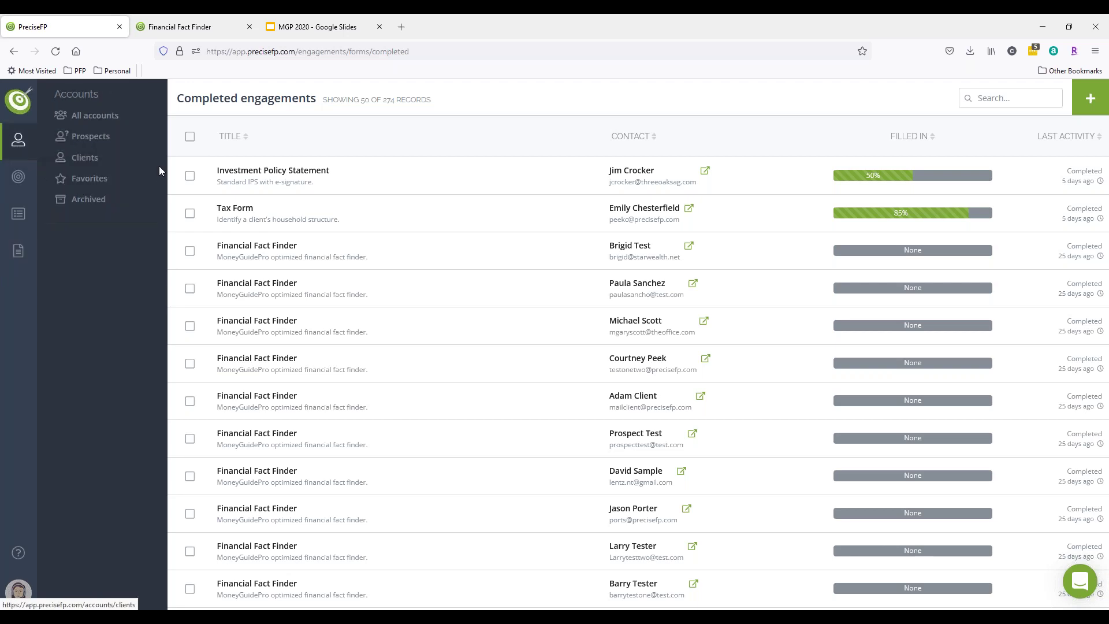
pyautogui.click(89, 164)
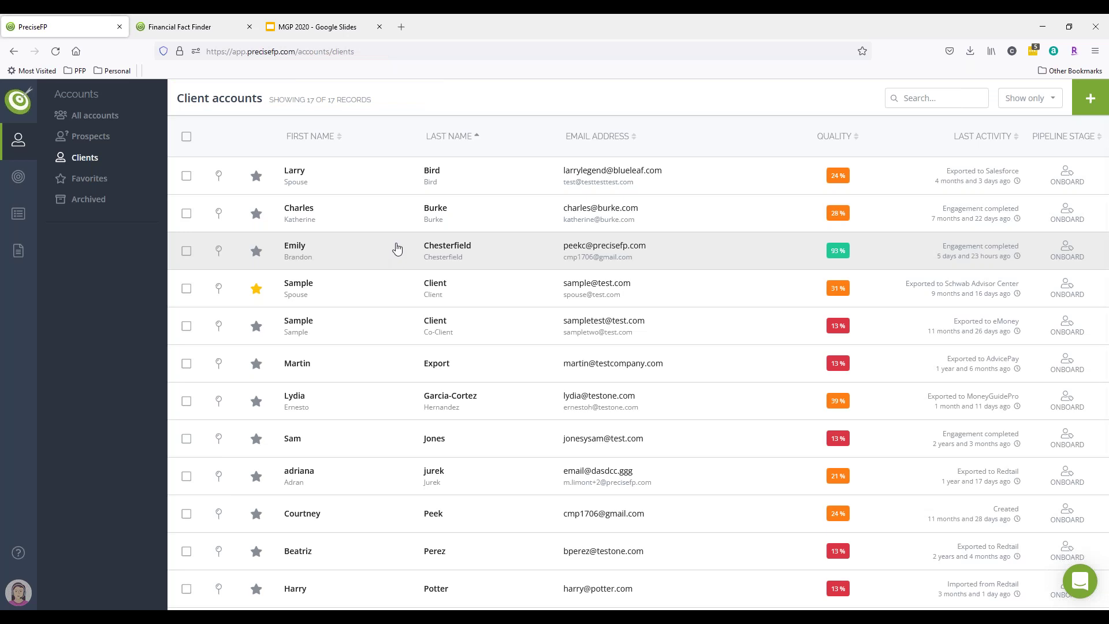
pyautogui.click(455, 266)
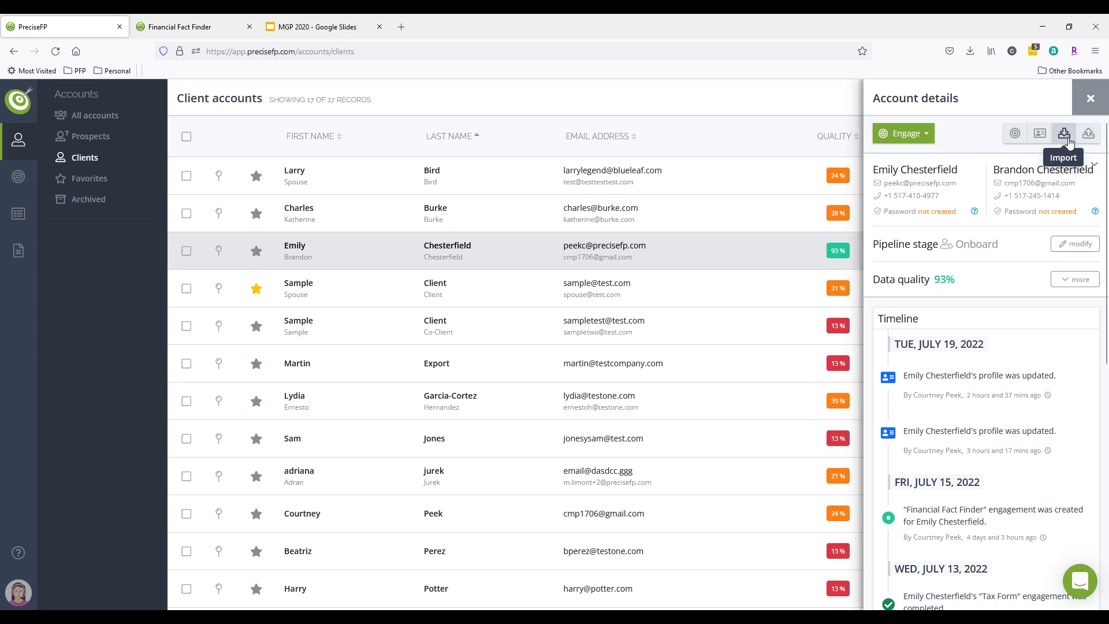
pyautogui.click(1083, 147)
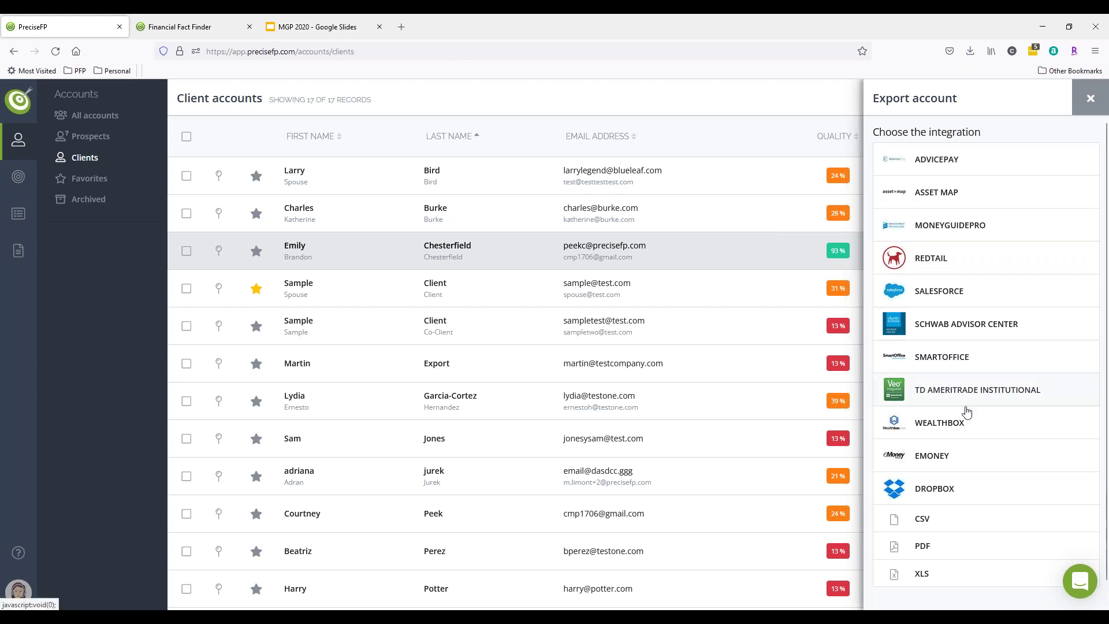
pyautogui.click(1081, 108)
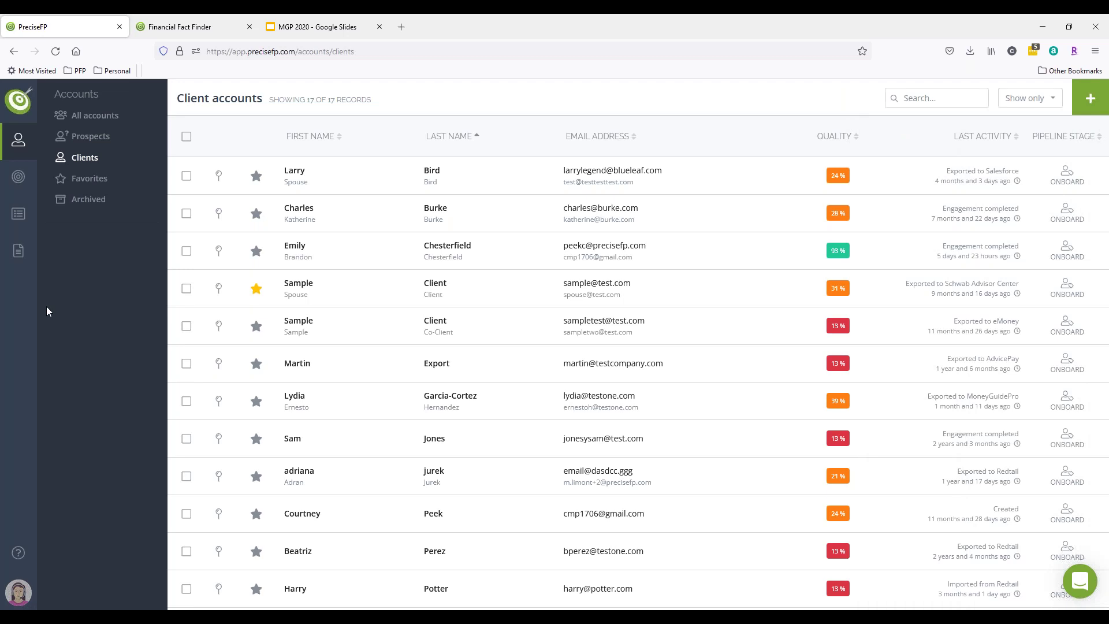
# - Find the Risk Tolerance questionnaire under Surveys and polls in the form library and open its preview
pyautogui.click(19, 251)
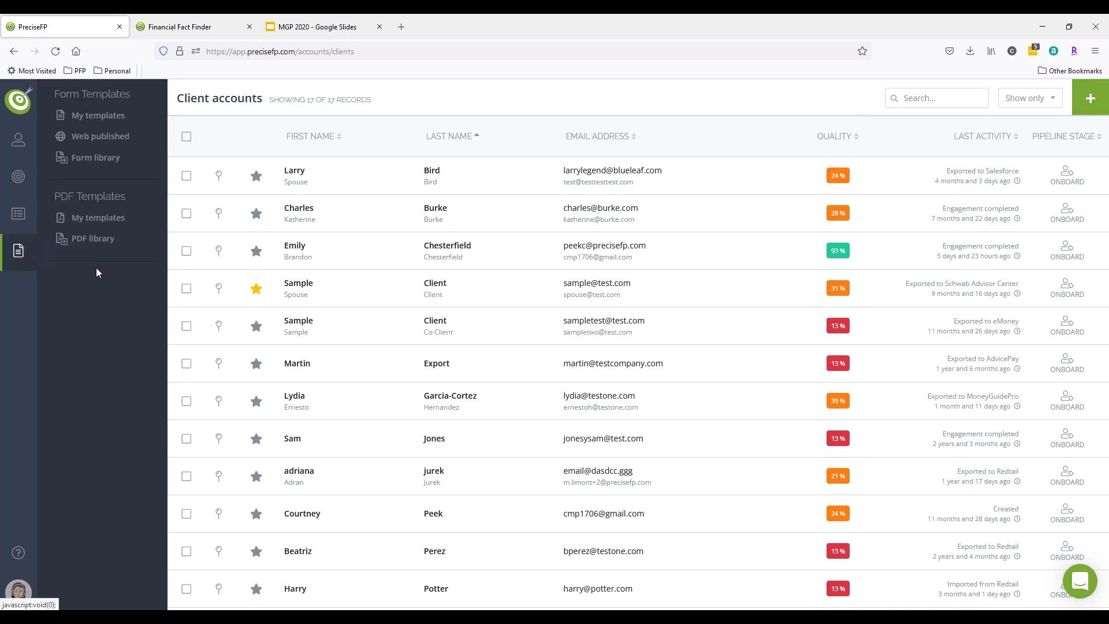
pyautogui.click(87, 157)
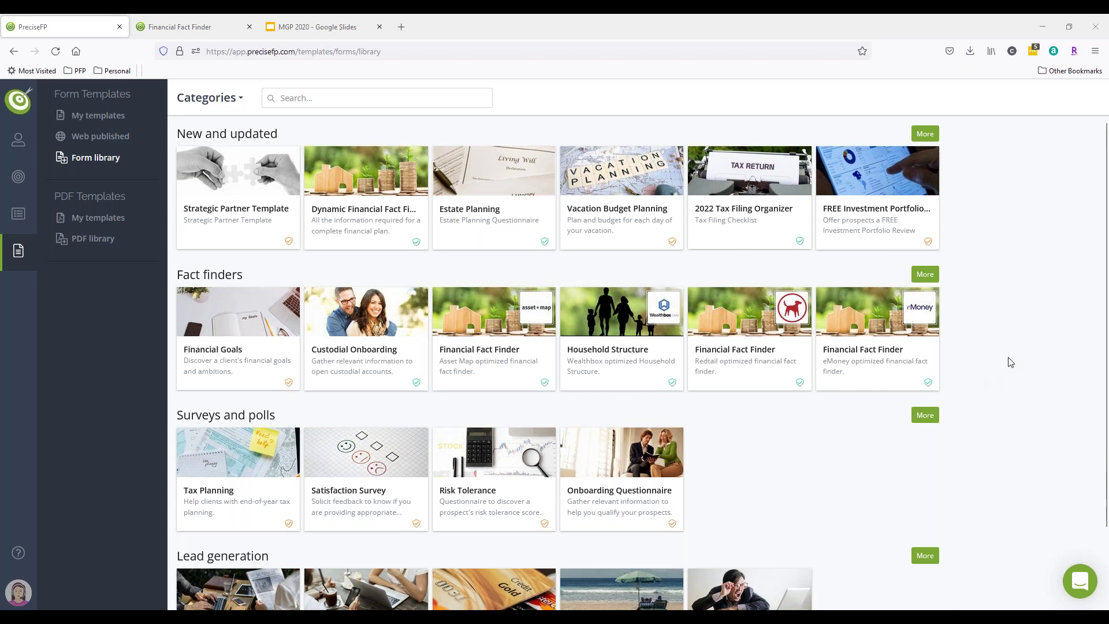
pyautogui.click(484, 472)
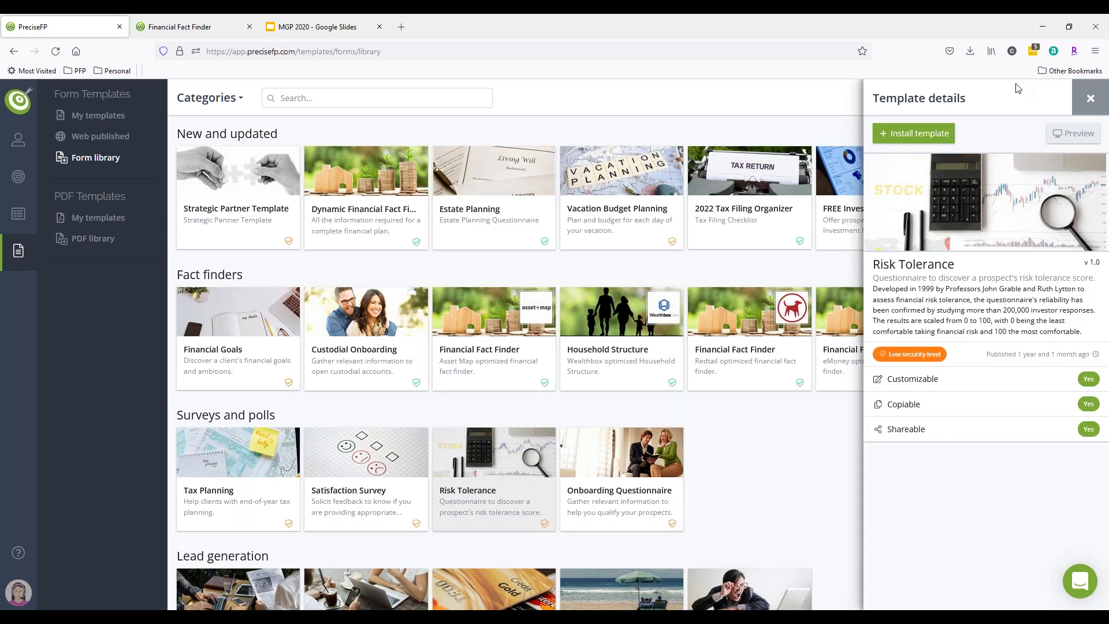
pyautogui.click(1073, 133)
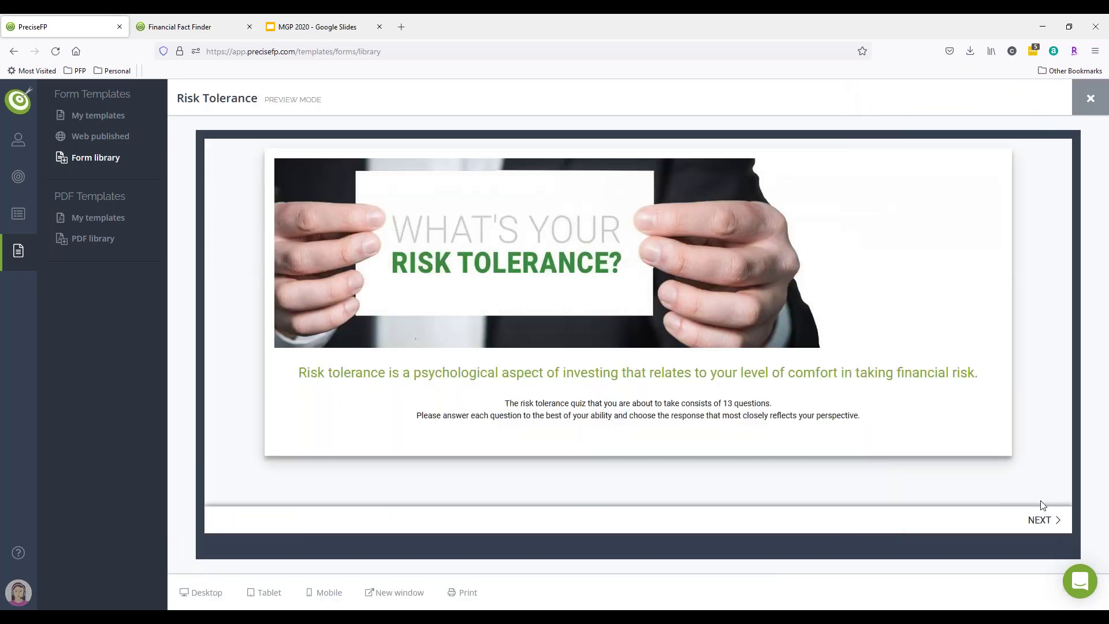
# - Read through the Risk Tolerance questionnaire's questions, finish it to view the scoring page, and close the preview
pyautogui.click(1033, 518)
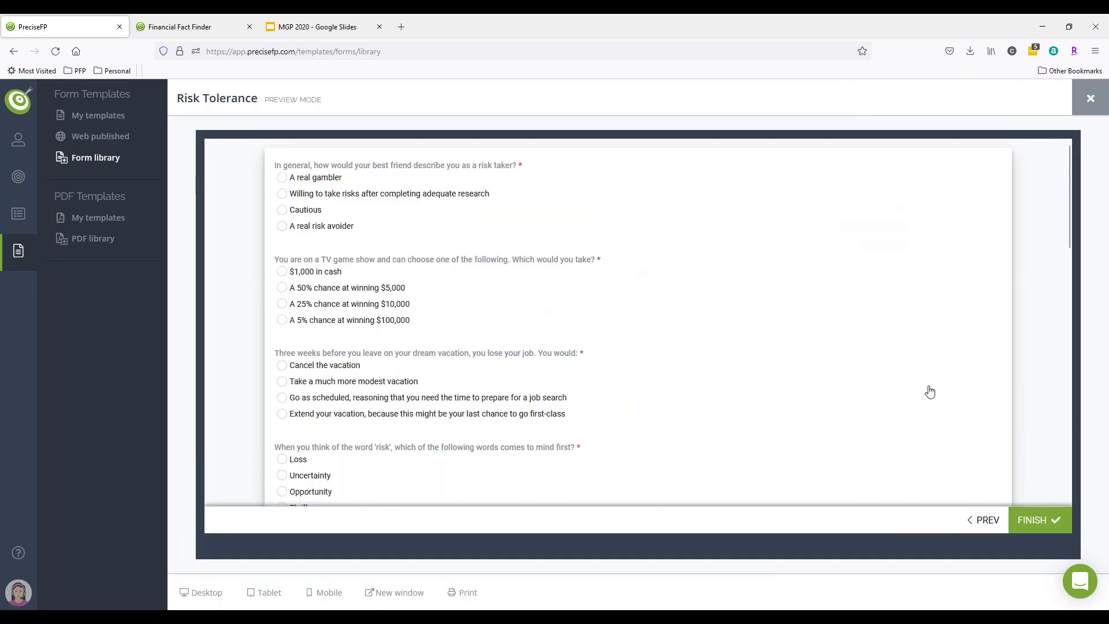
pyautogui.scroll(-2, 929, 392)
pyautogui.scroll(-4, 929, 392)
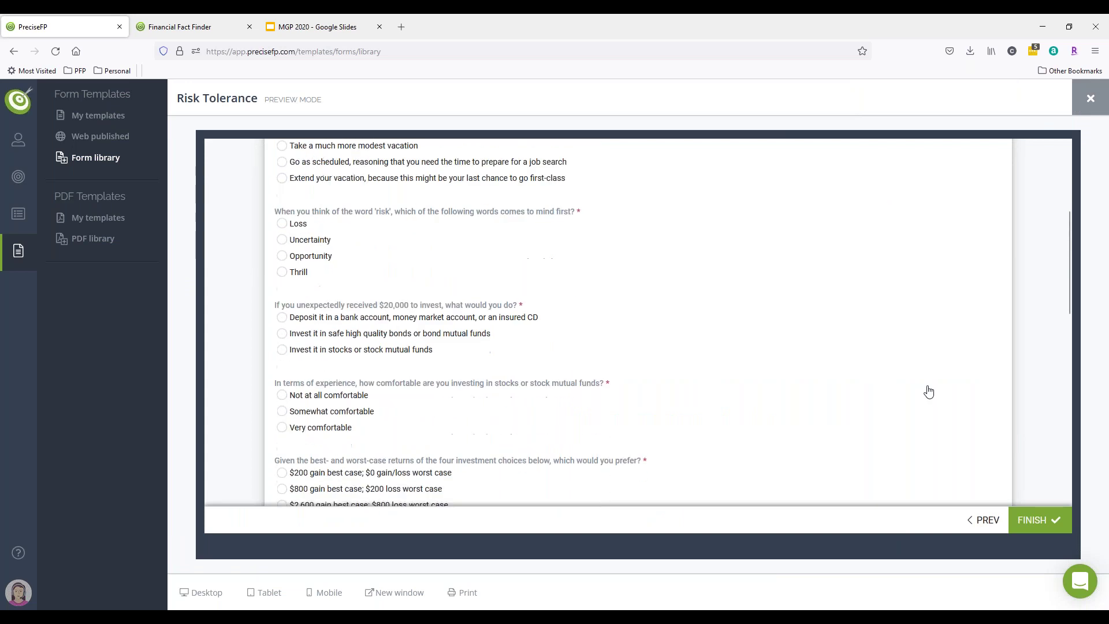
pyautogui.scroll(-2, 922, 392)
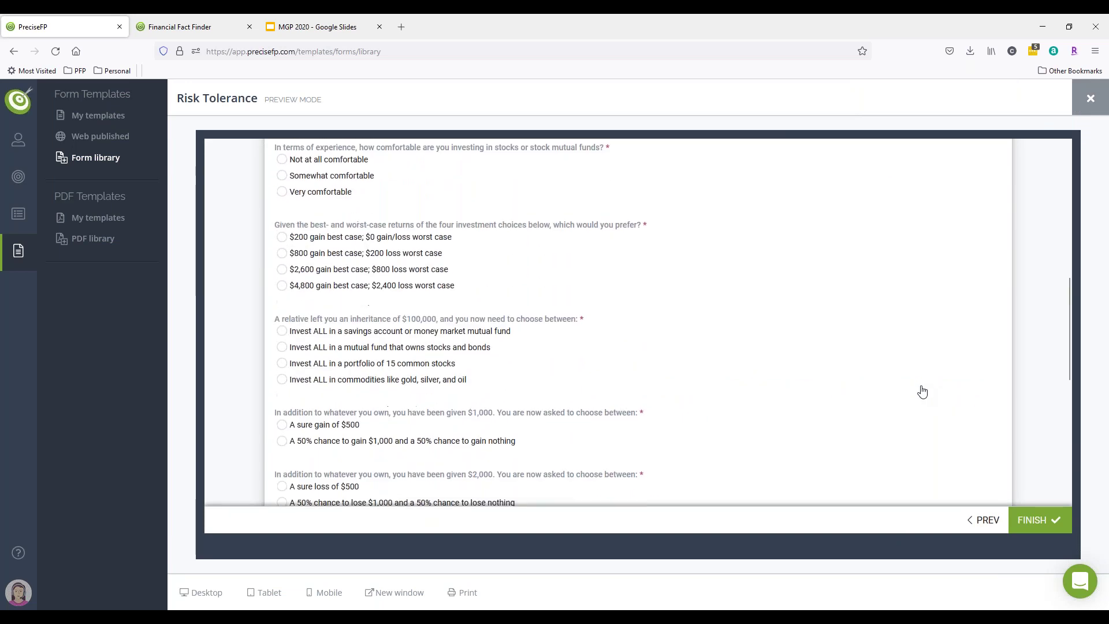
pyautogui.scroll(-2, 923, 392)
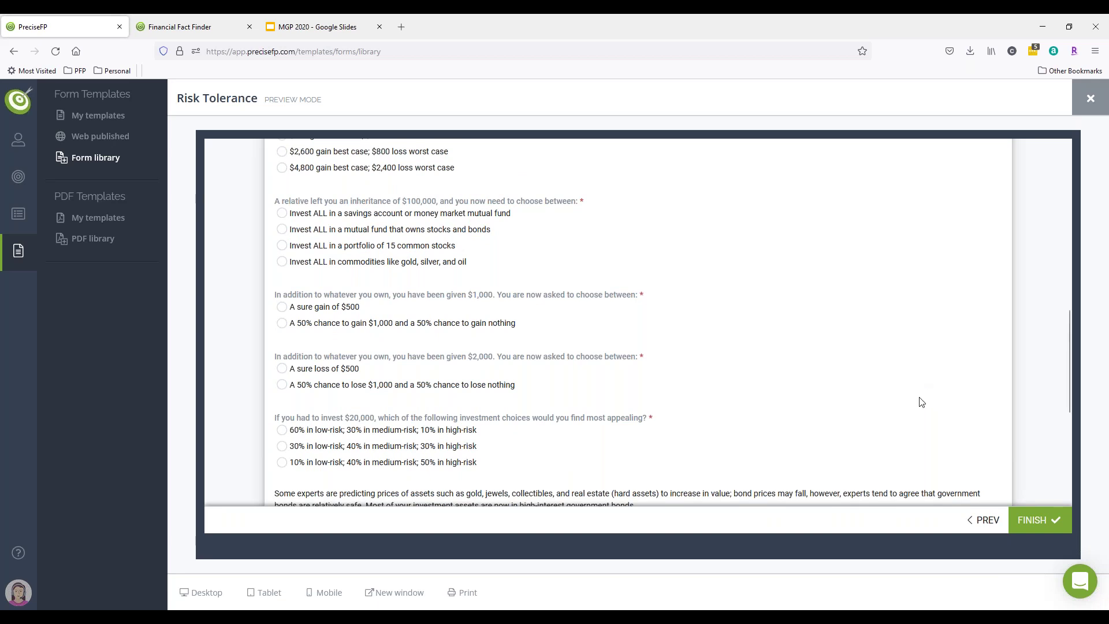
pyautogui.scroll(-2, 922, 402)
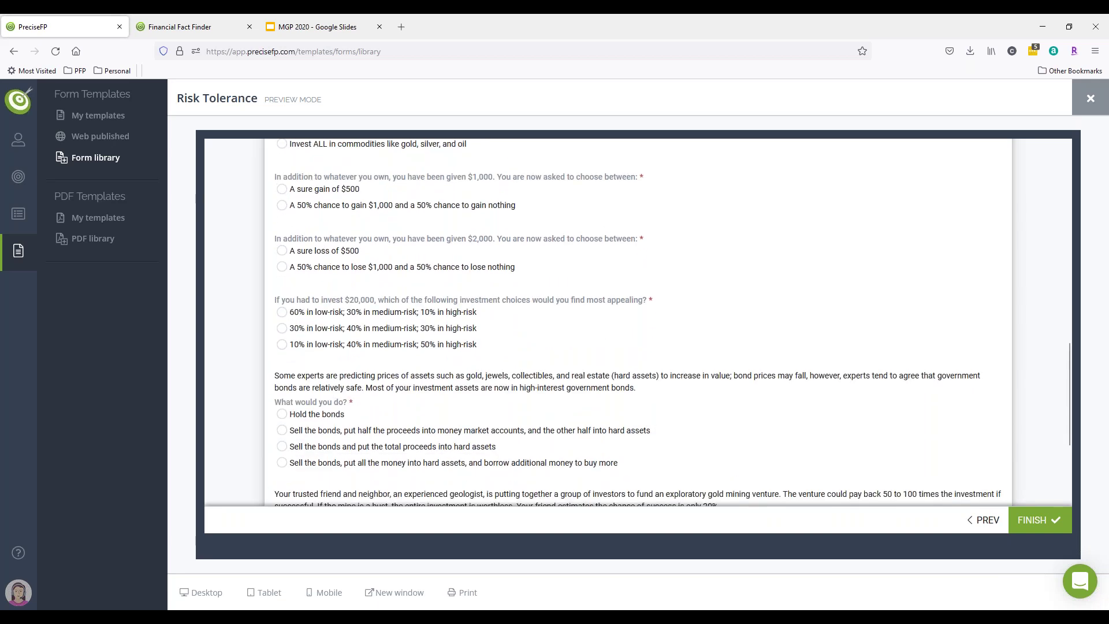
pyautogui.scroll(-2, 637, 320)
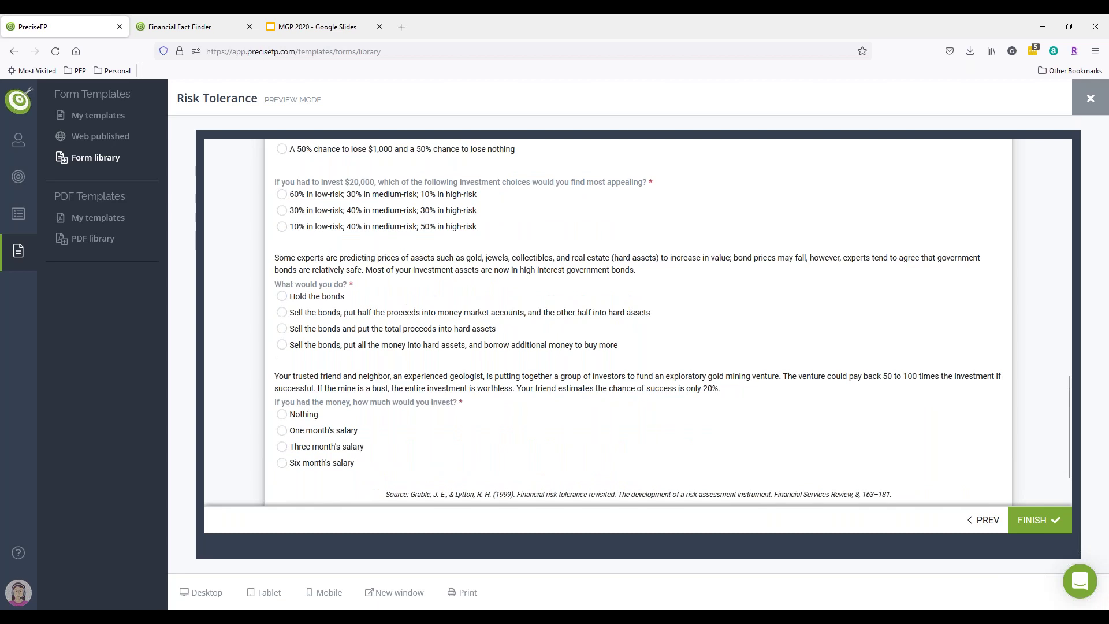
pyautogui.scroll(-2, 922, 403)
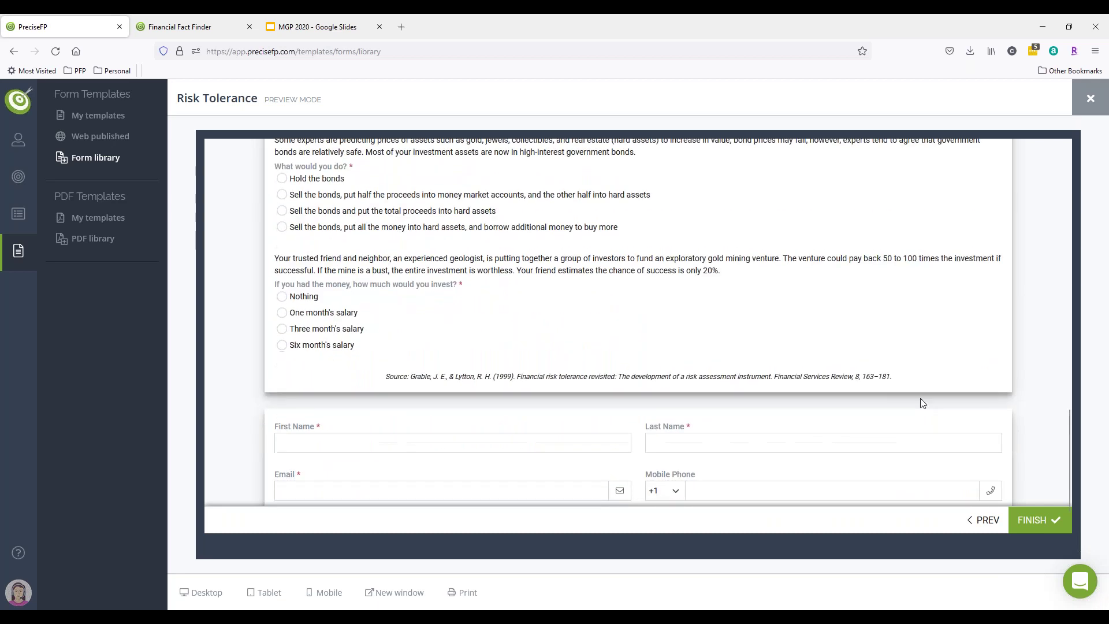
pyautogui.click(1037, 525)
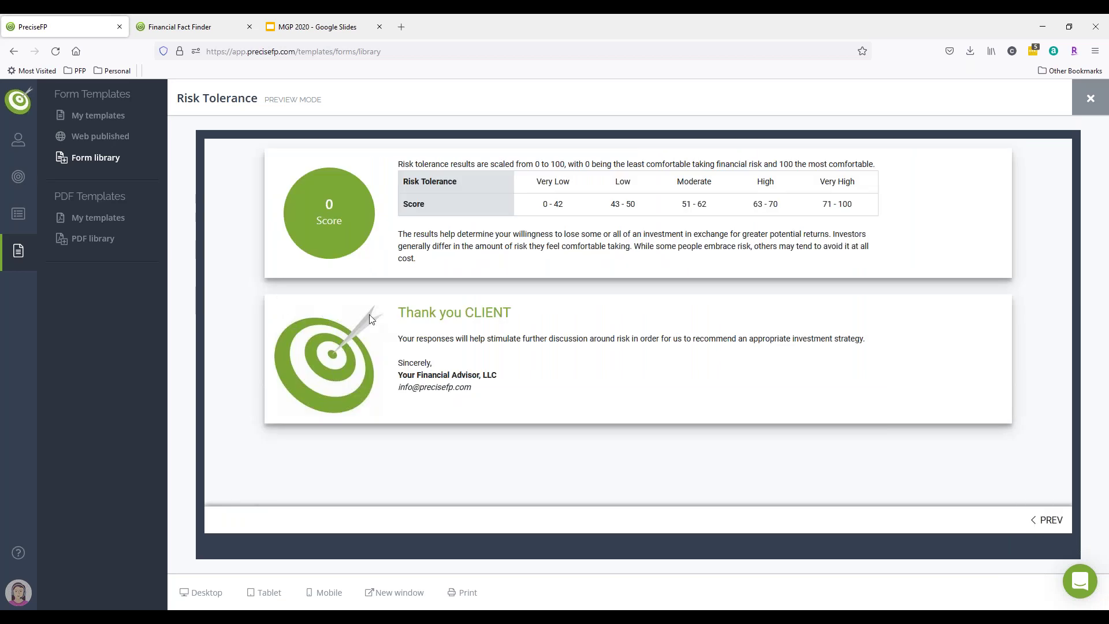
pyautogui.click(1075, 112)
# - Browse the form library's Policies and Agreements category and open the preview of the Investment Policy Statement
pyautogui.click(200, 113)
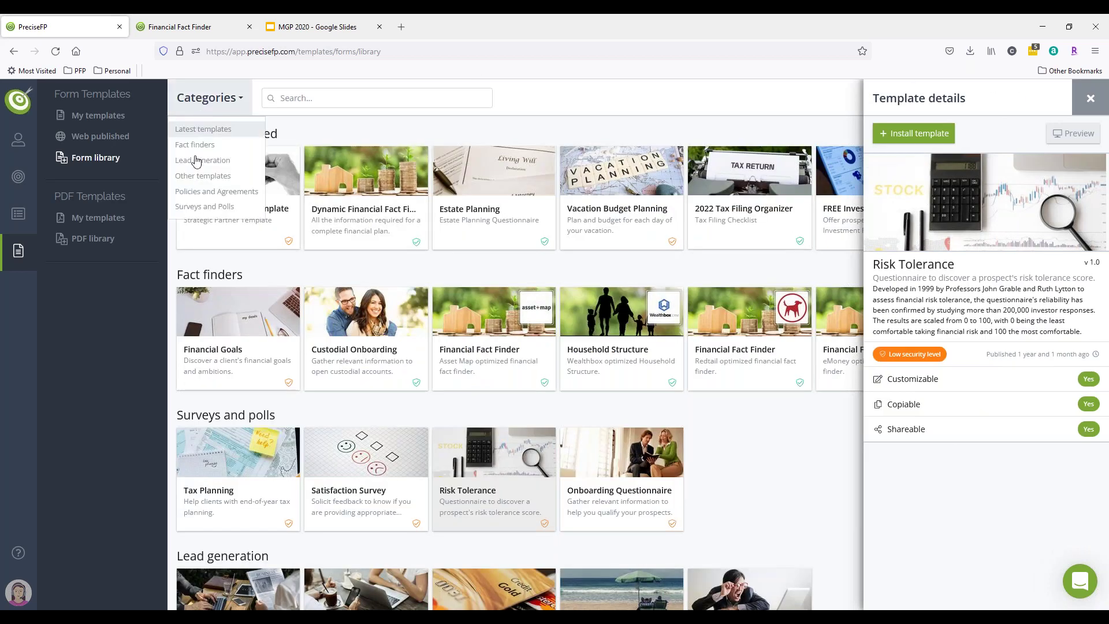
pyautogui.click(202, 192)
pyautogui.click(237, 171)
pyautogui.click(1074, 133)
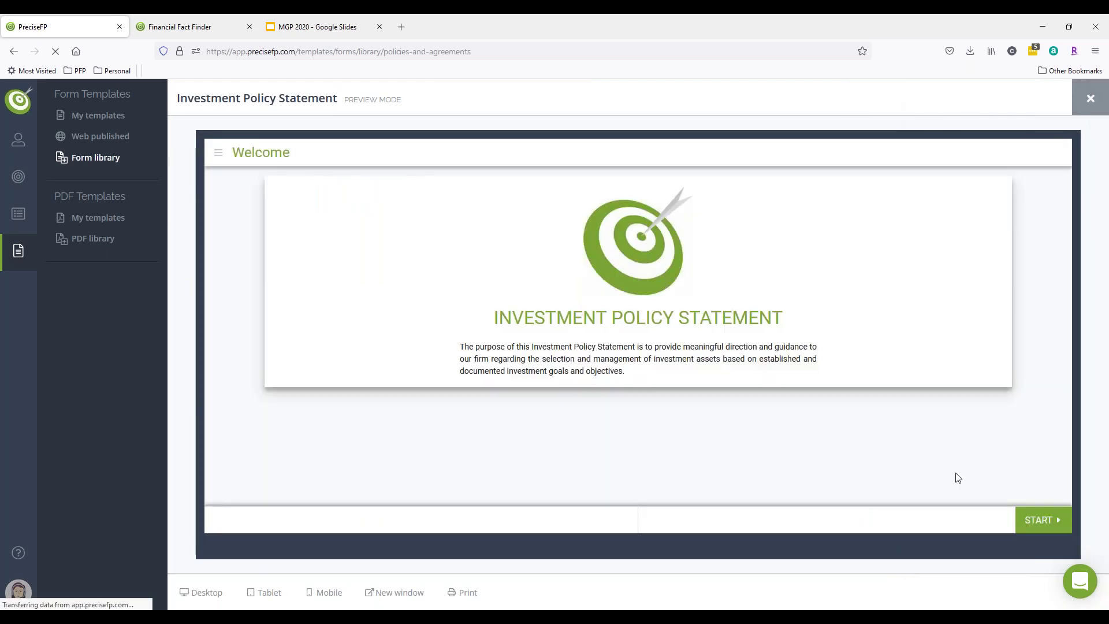
# - Go through the statement's Personal Details and Duties & Responsibilities pages, and advance to the Investment Policy page
pyautogui.click(1044, 527)
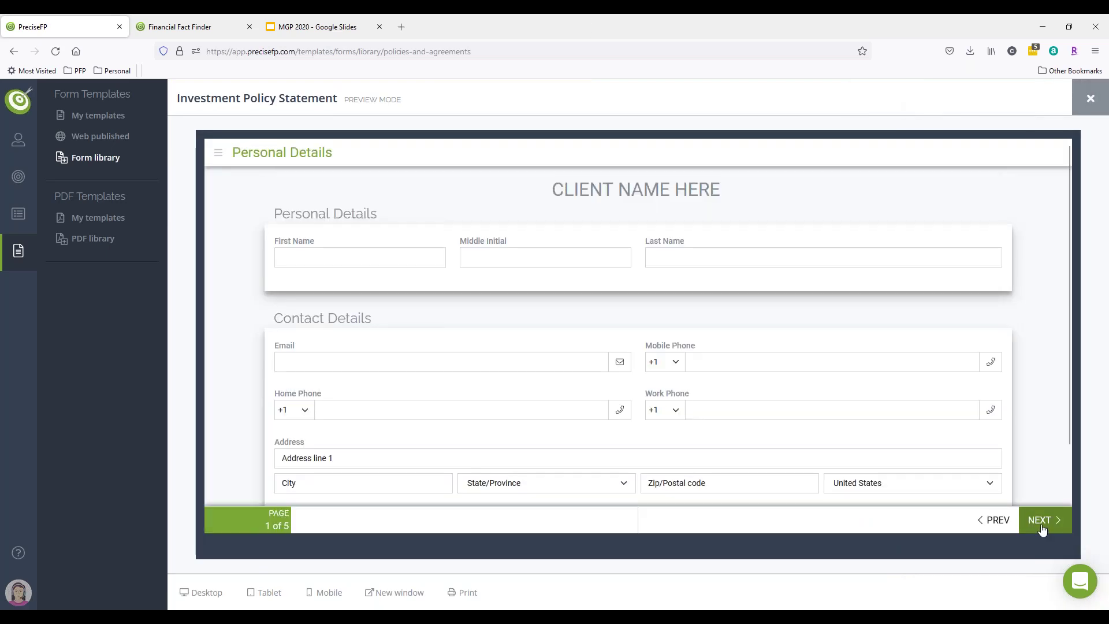
pyautogui.click(1043, 523)
pyautogui.click(992, 521)
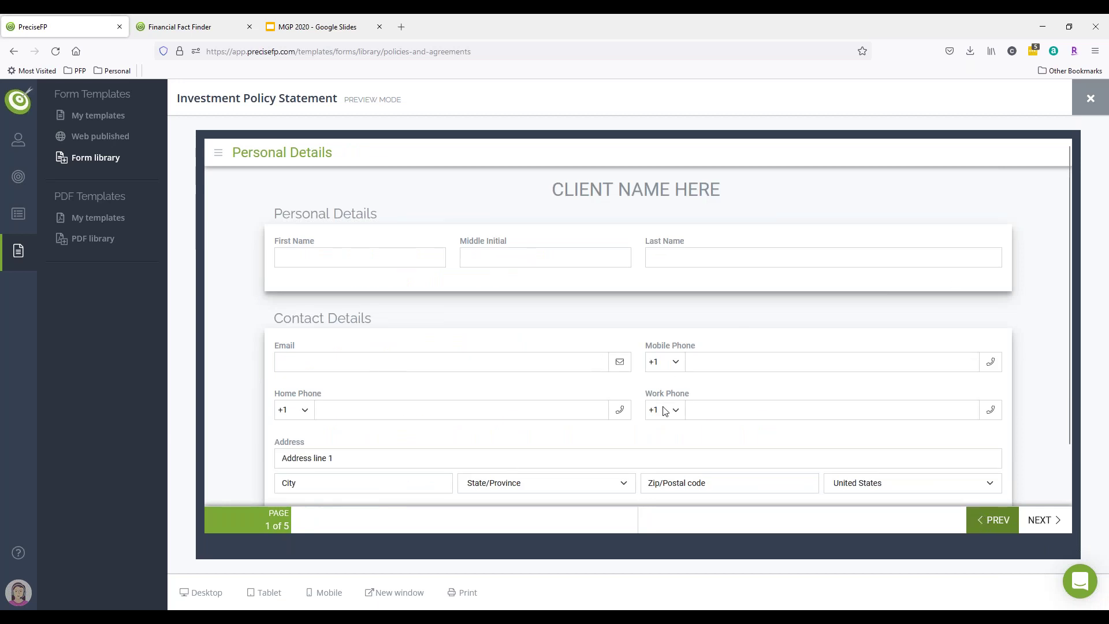
pyautogui.scroll(-3, 698, 414)
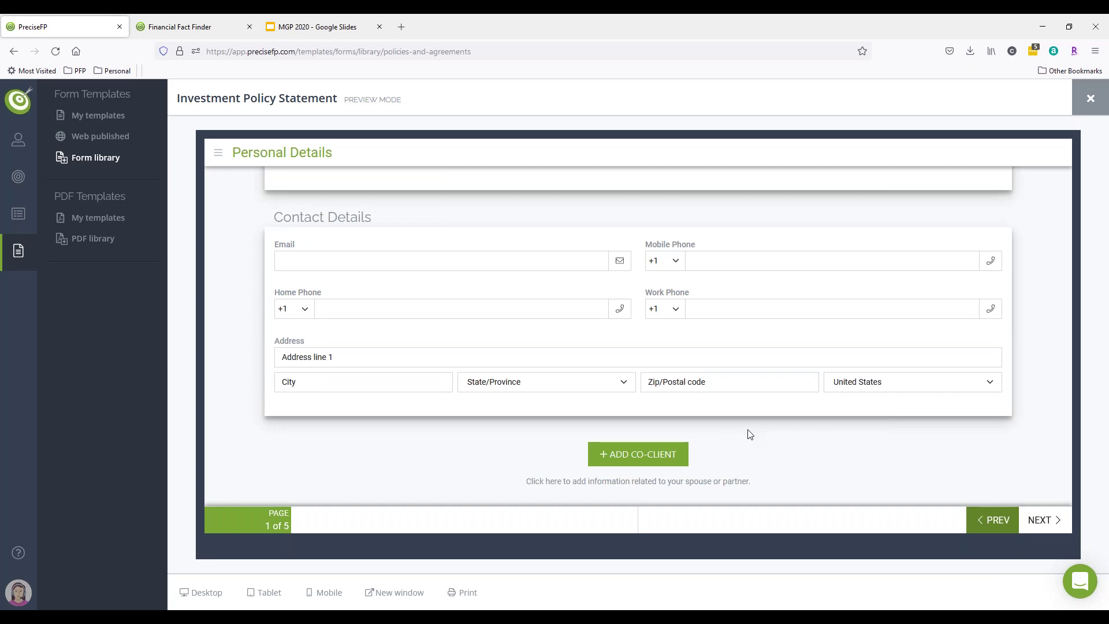
pyautogui.click(1061, 519)
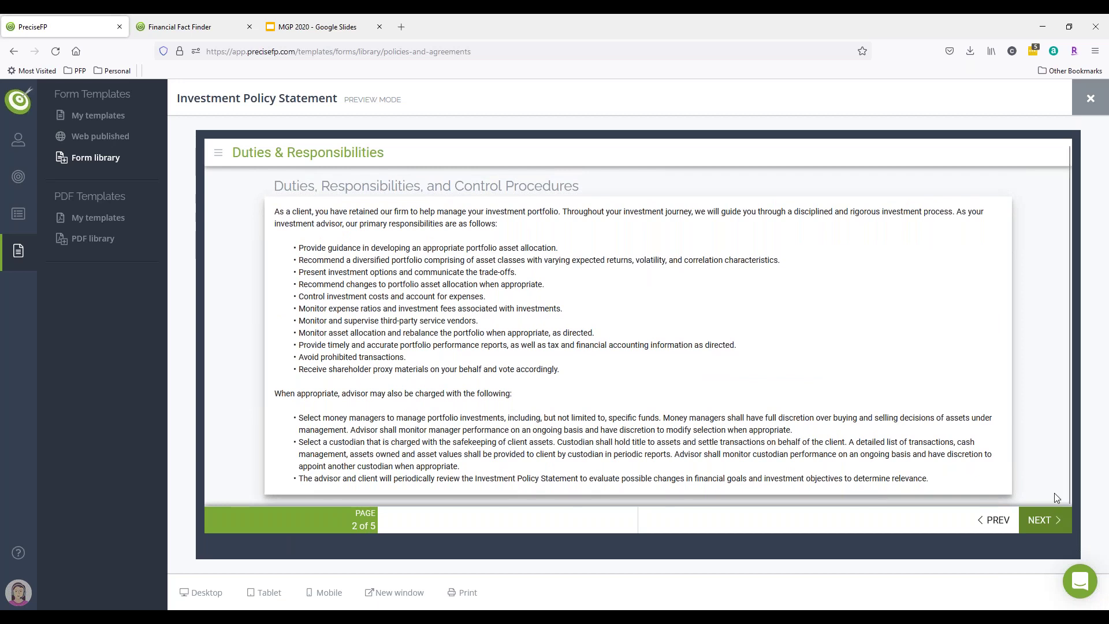
pyautogui.click(1048, 527)
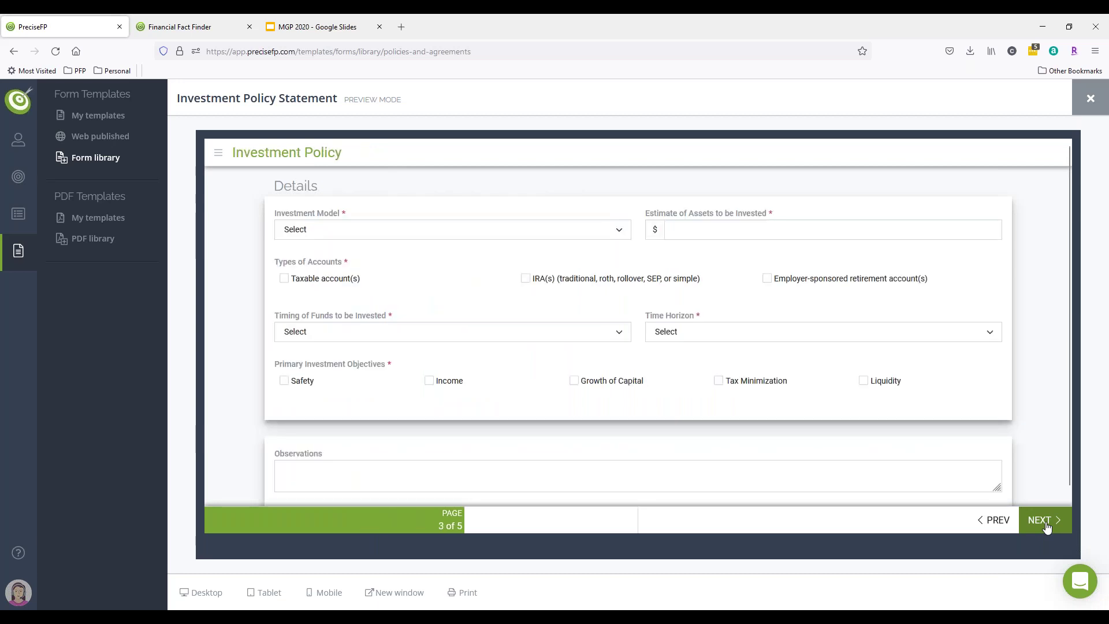
# - Choose the Conservative-Balanced investment model, check IRA(s) as the account type, and set the funds' timing to Equally over 3 months
pyautogui.click(462, 232)
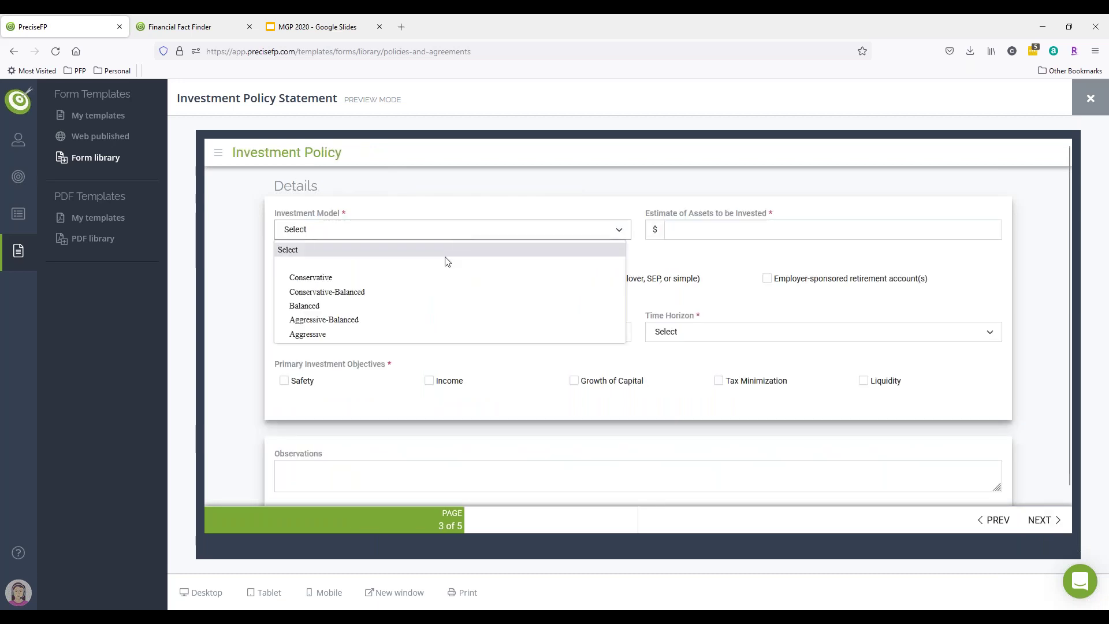
pyautogui.click(389, 294)
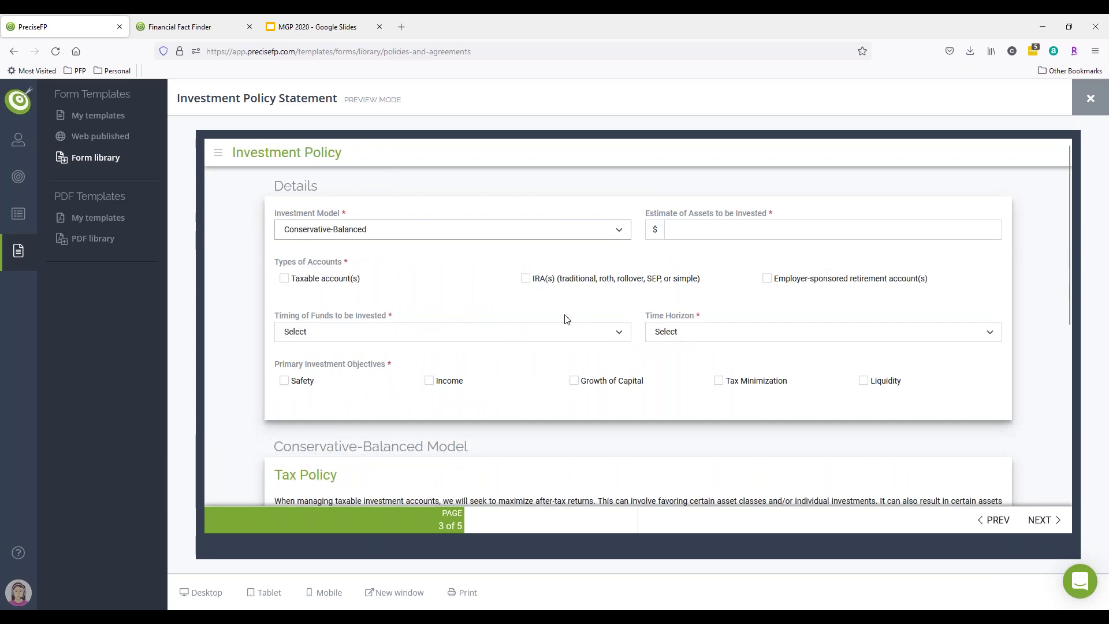
pyautogui.click(563, 334)
pyautogui.click(428, 393)
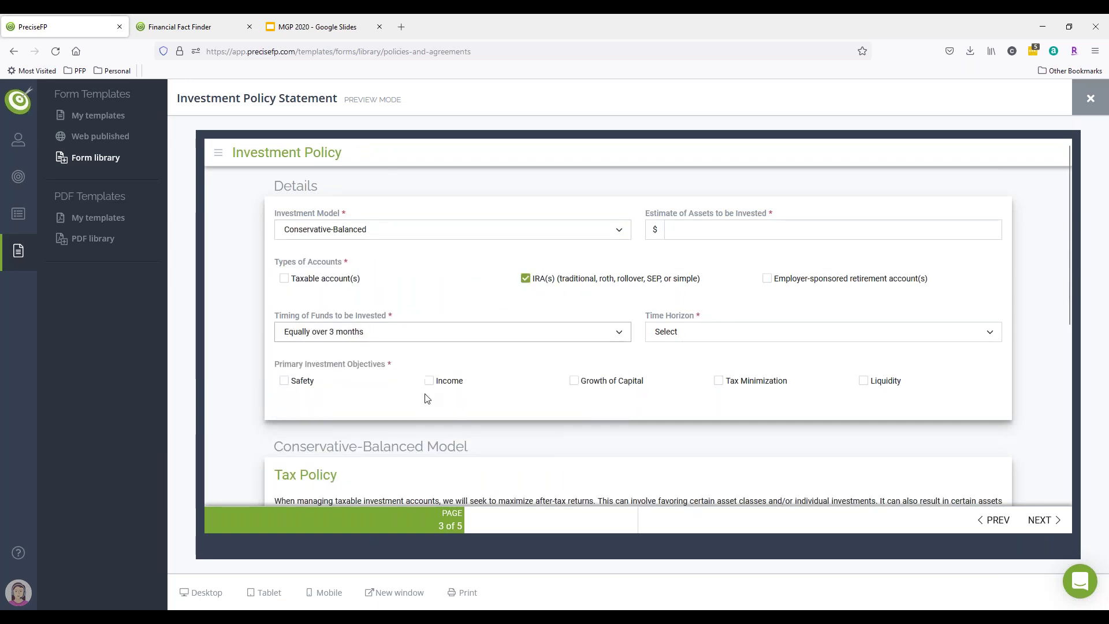
# - Examine the Conservative-Balanced model's tax policy and asset allocation, view the Signature(s) page, and close the statement preview
pyautogui.scroll(-4, 822, 378)
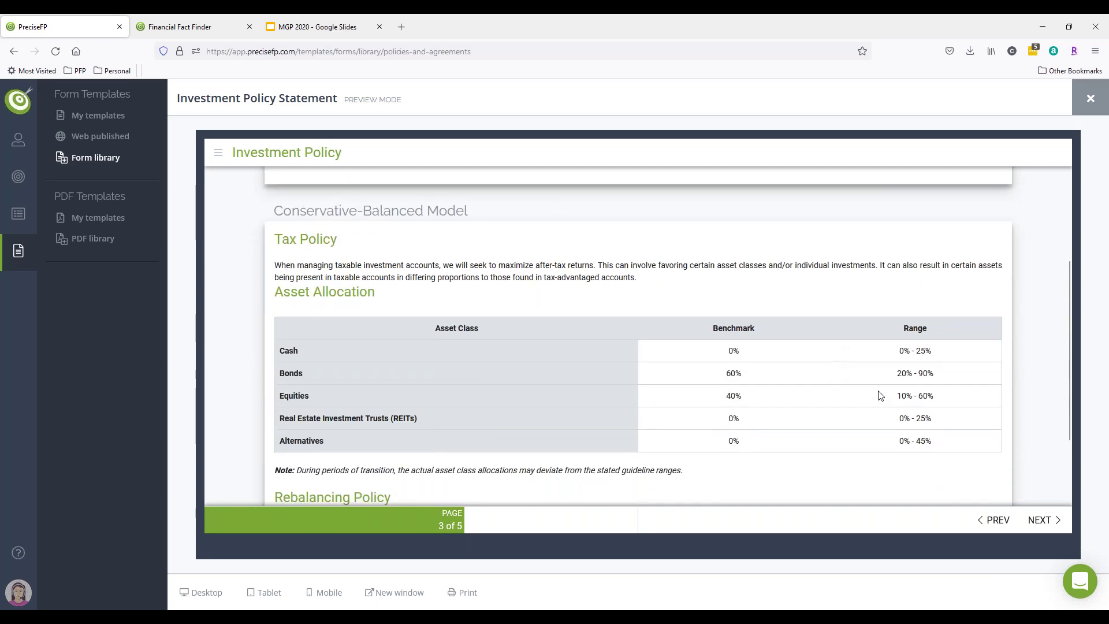
pyautogui.scroll(-2, 901, 404)
pyautogui.click(1041, 520)
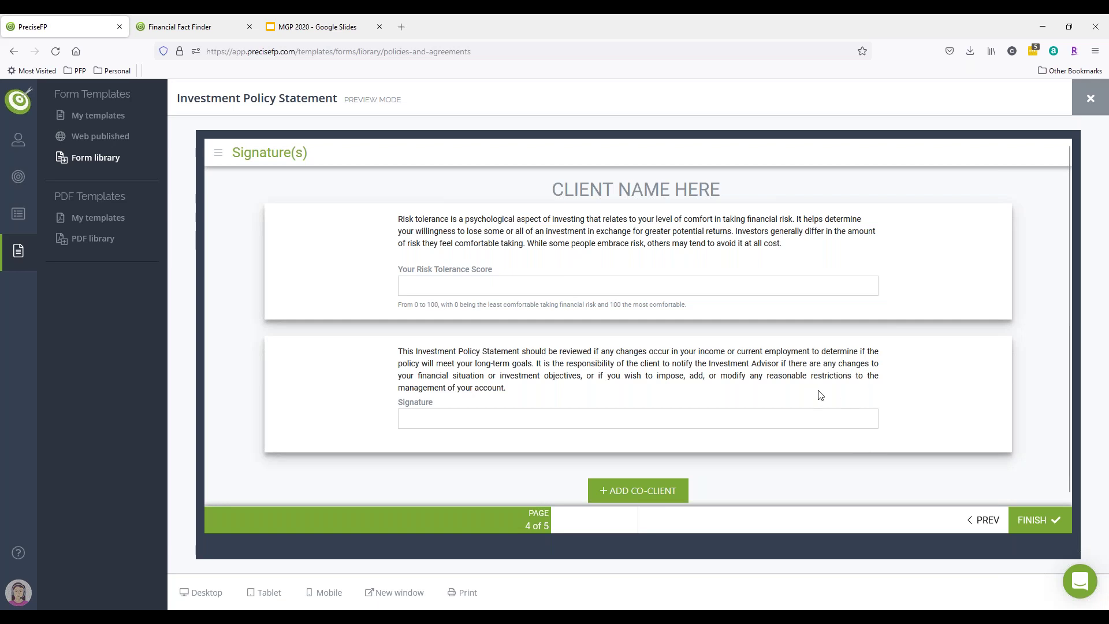
pyautogui.click(1077, 112)
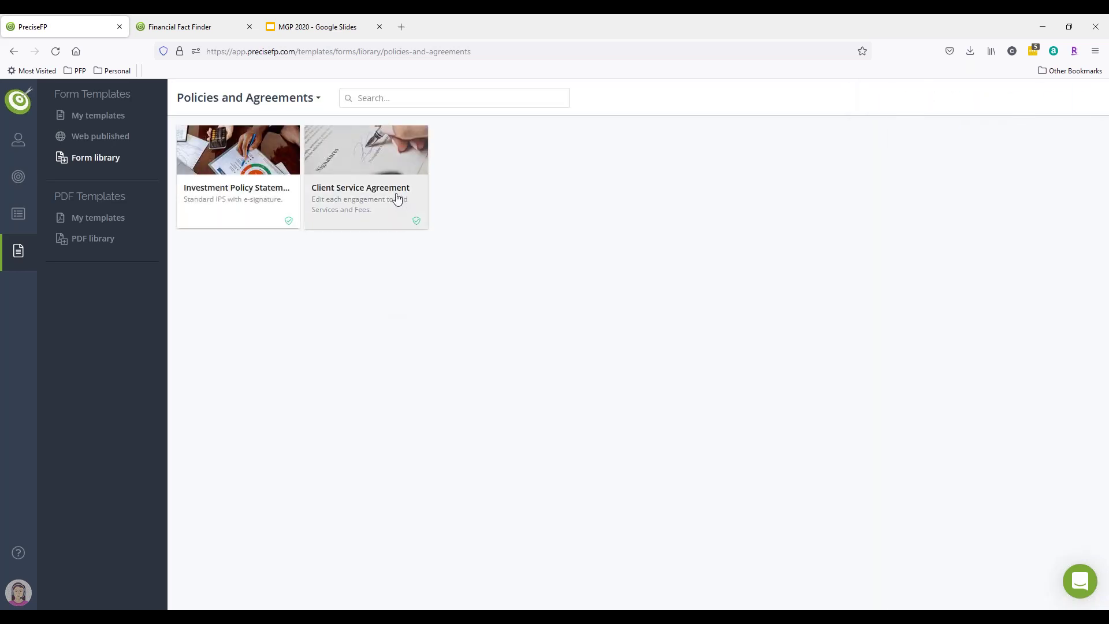
# - Preview the Client Service Agreement, read its clauses through to the signatures, and close the preview and template details
pyautogui.click(396, 198)
pyautogui.click(1074, 134)
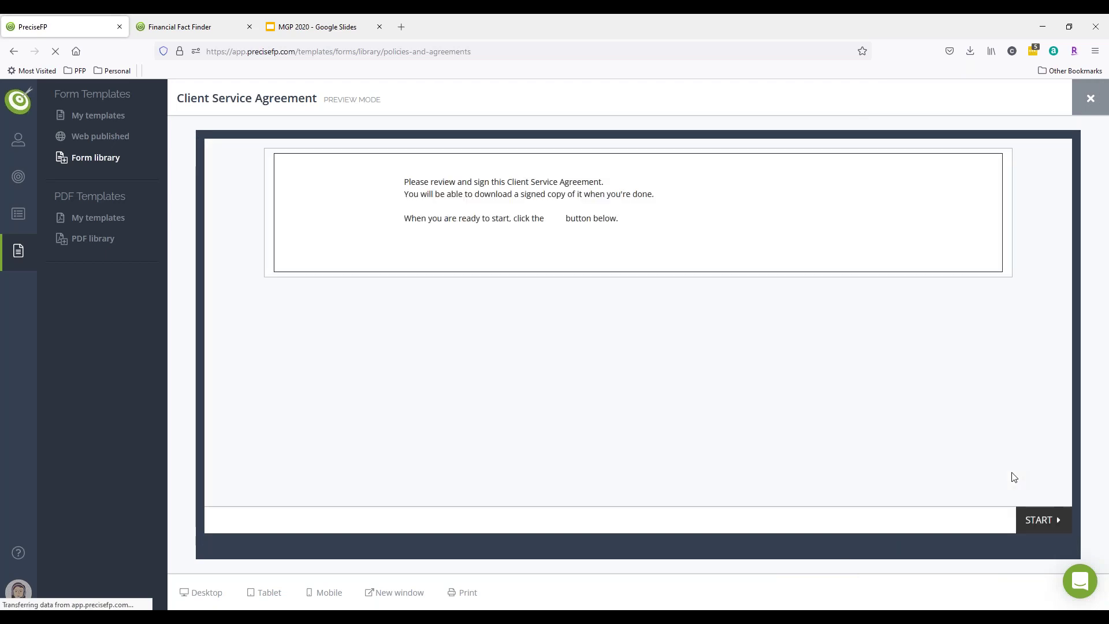
pyautogui.click(1035, 522)
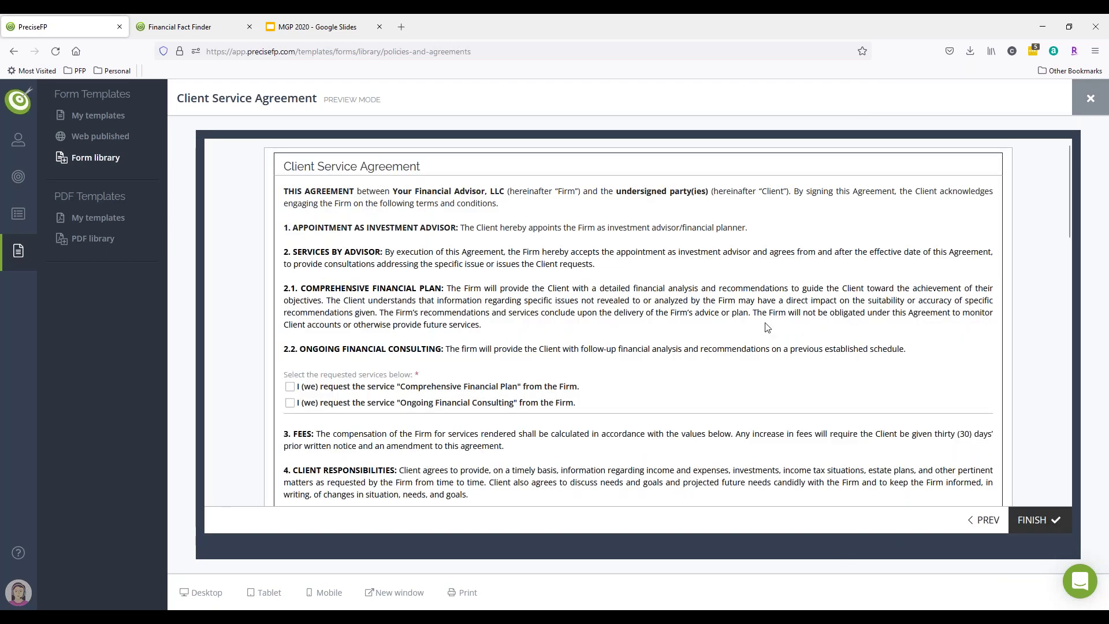
pyautogui.scroll(-5, 767, 327)
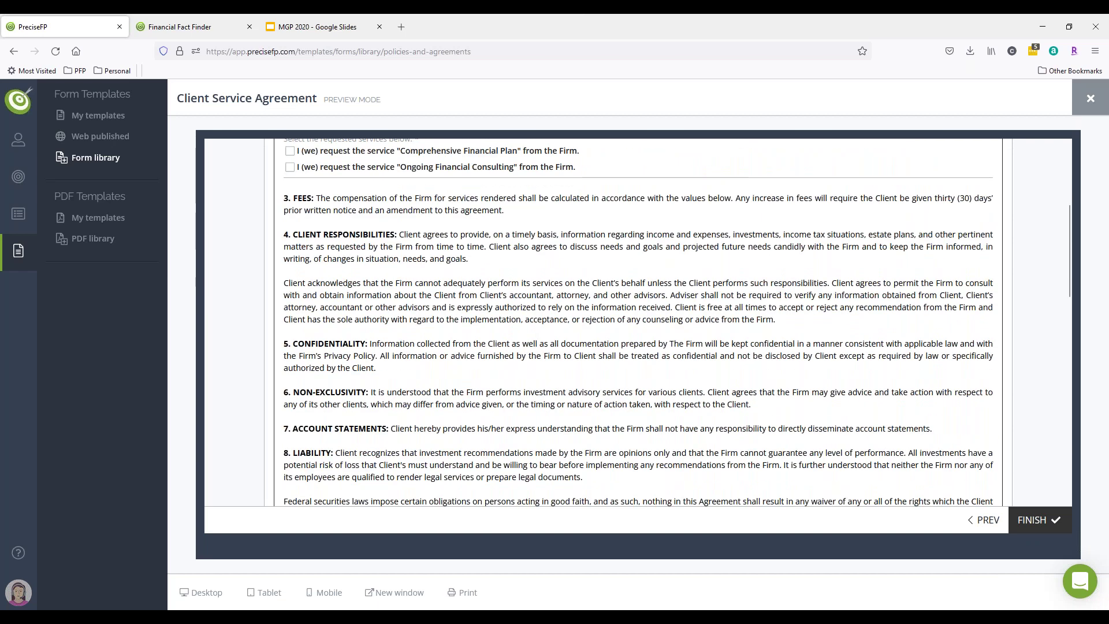
pyautogui.scroll(-3, 638, 323)
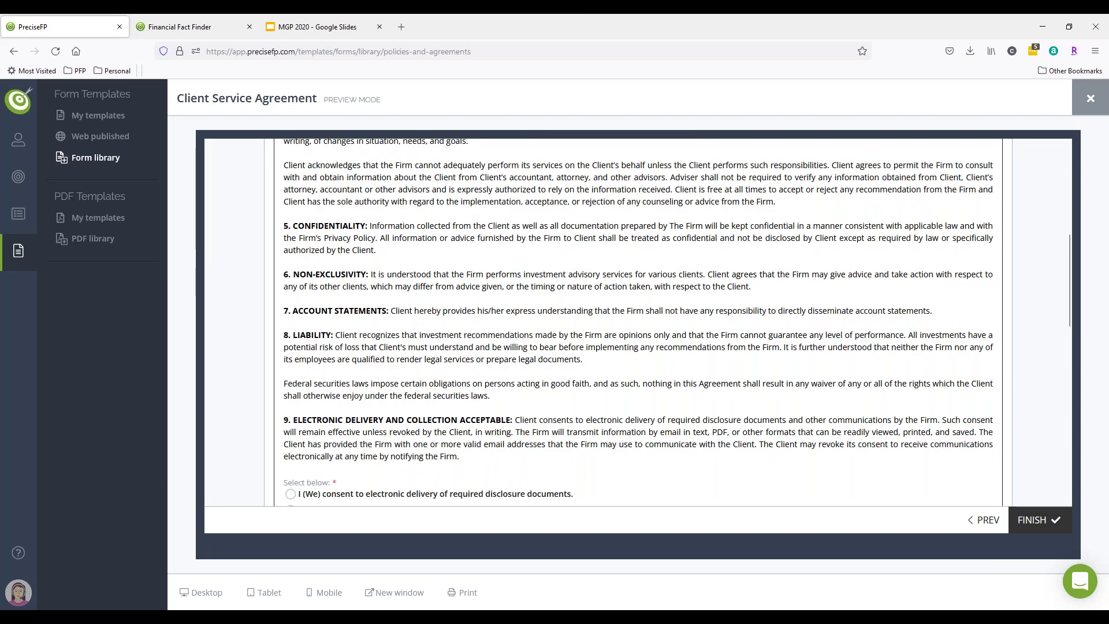
pyautogui.scroll(-3, 638, 320)
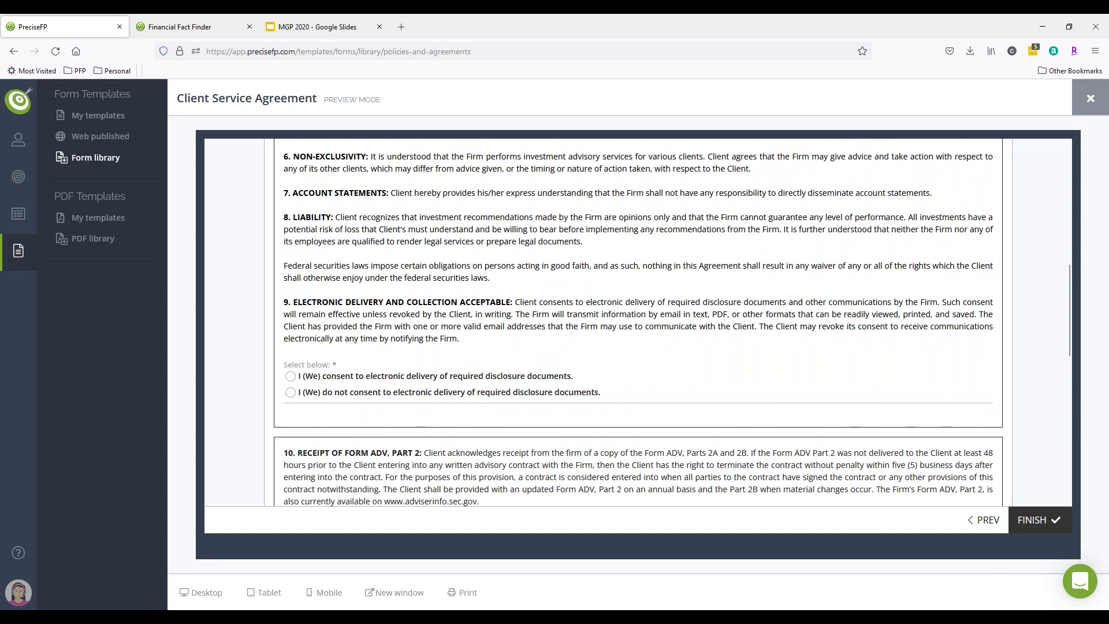
pyautogui.scroll(-10, 818, 358)
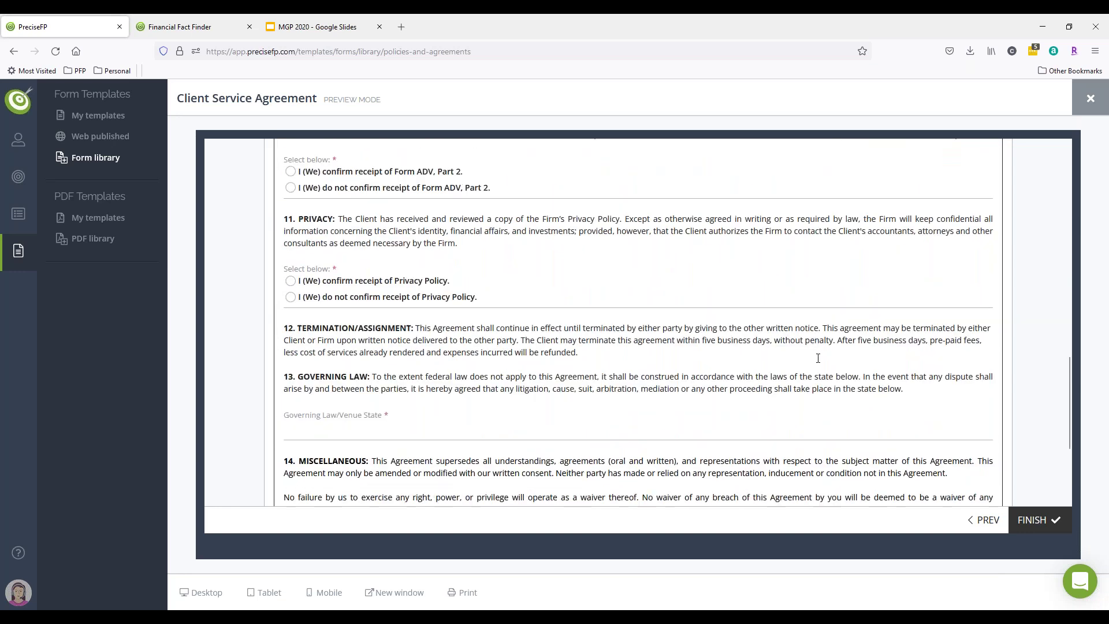
pyautogui.scroll(-2, 818, 358)
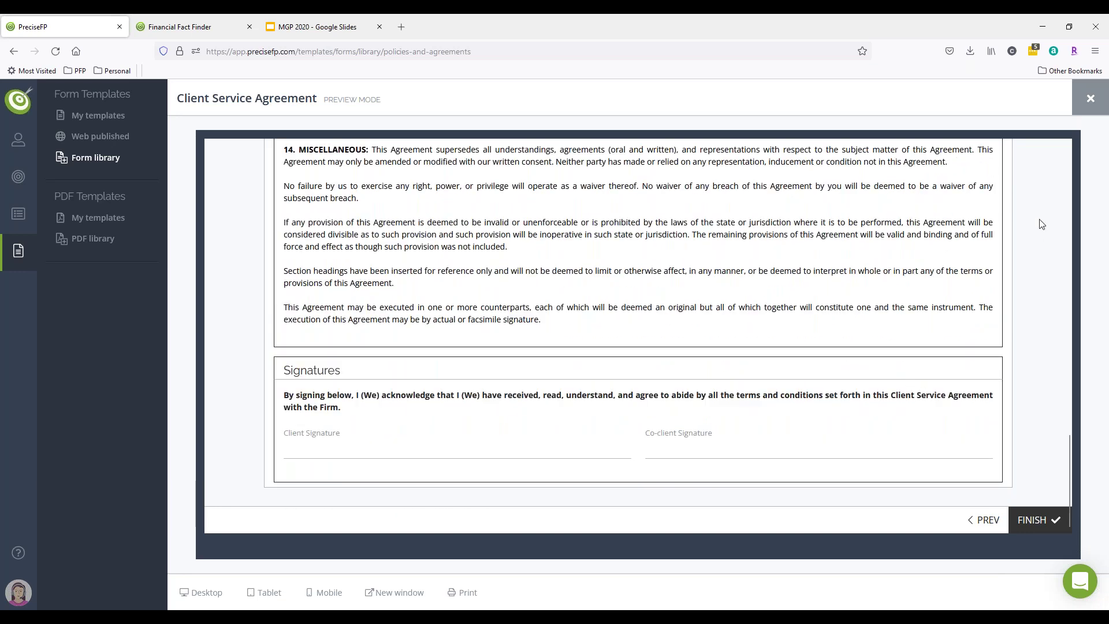
pyautogui.click(1090, 99)
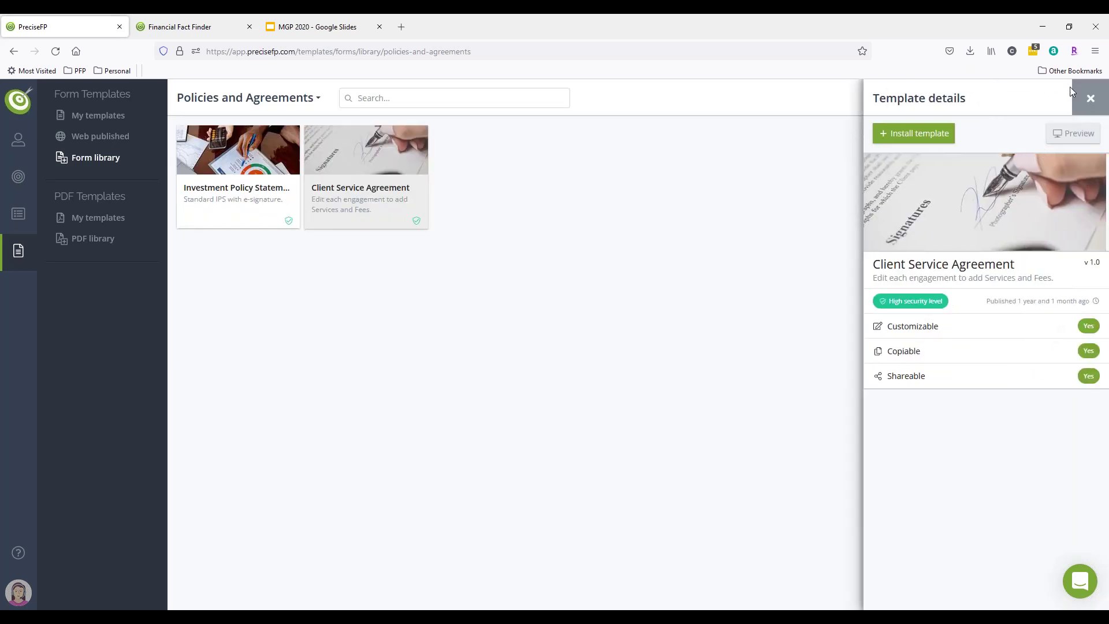
pyautogui.click(1090, 98)
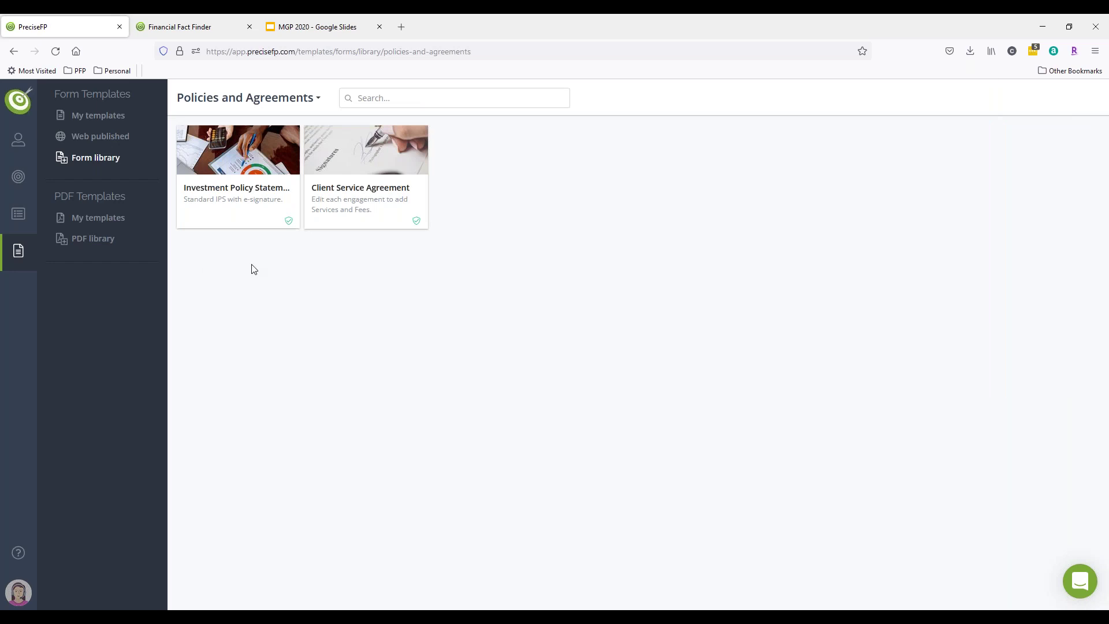
# - Switch the form library to the Other templates category and open the preview of the Meeting Checklist
pyautogui.click(270, 100)
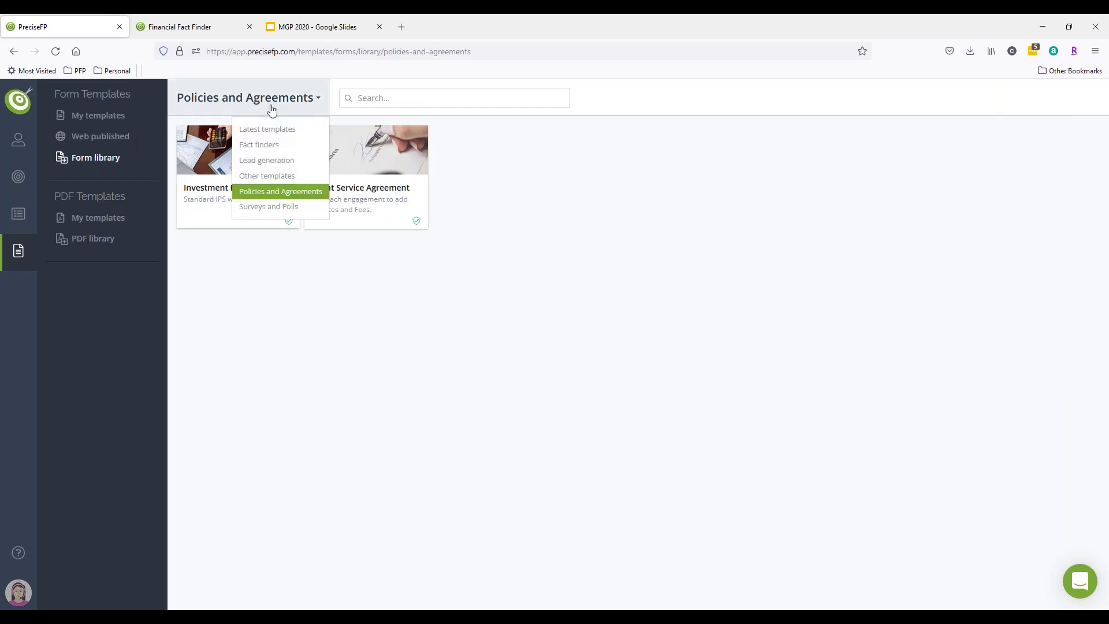
pyautogui.click(263, 174)
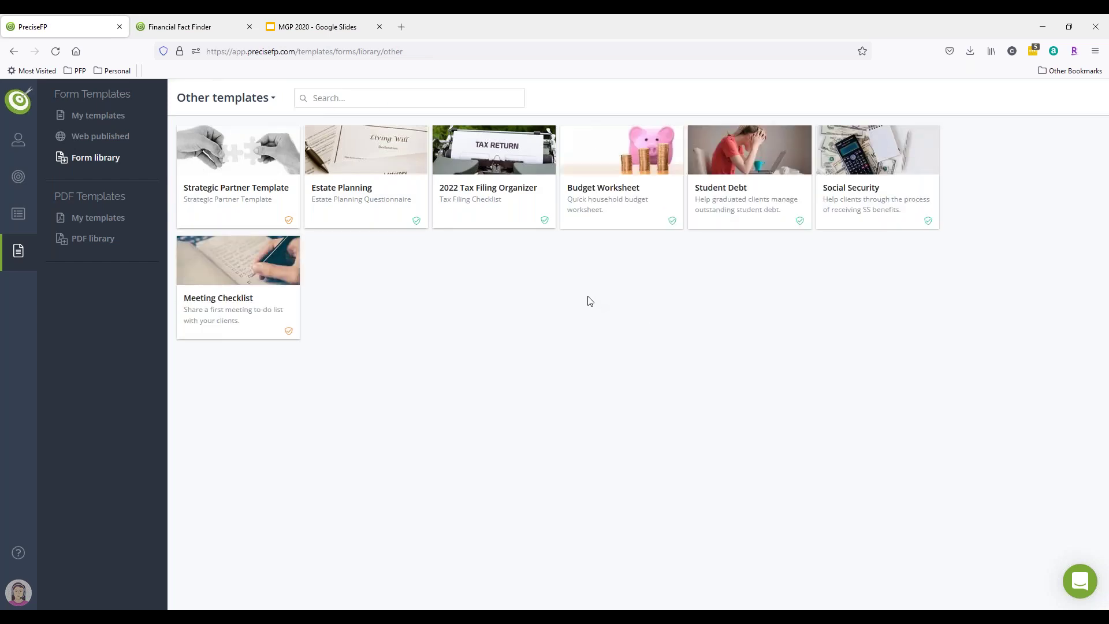
pyautogui.click(207, 288)
pyautogui.click(1073, 133)
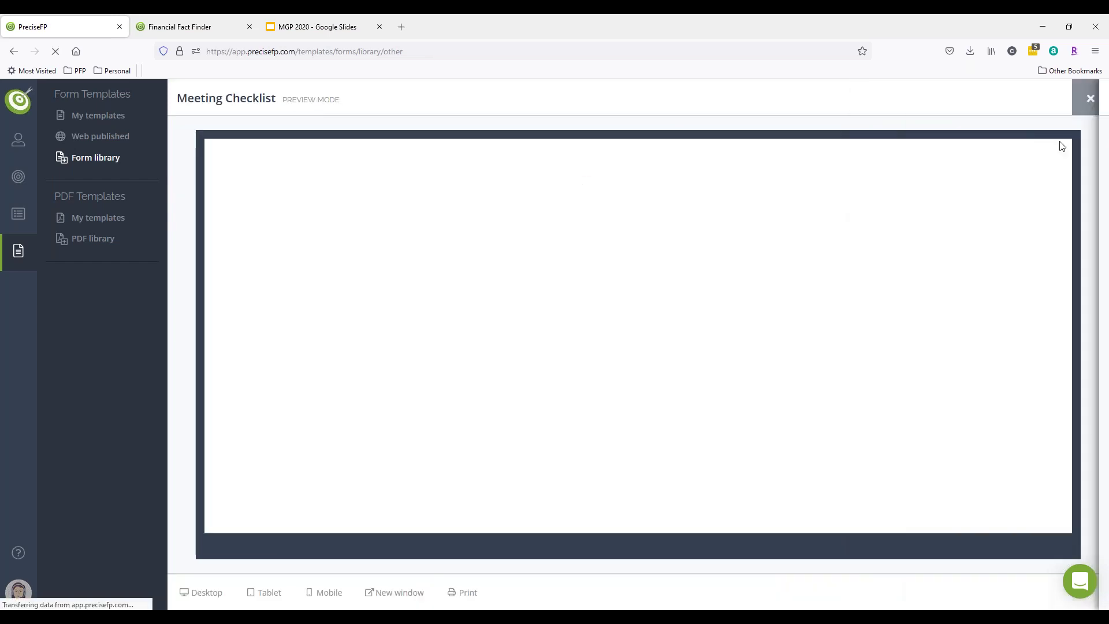
# - Check the next-12-months financial goals and the government-issued photo ID items in the Meeting Checklist, and view its remaining sections
pyautogui.click(1031, 521)
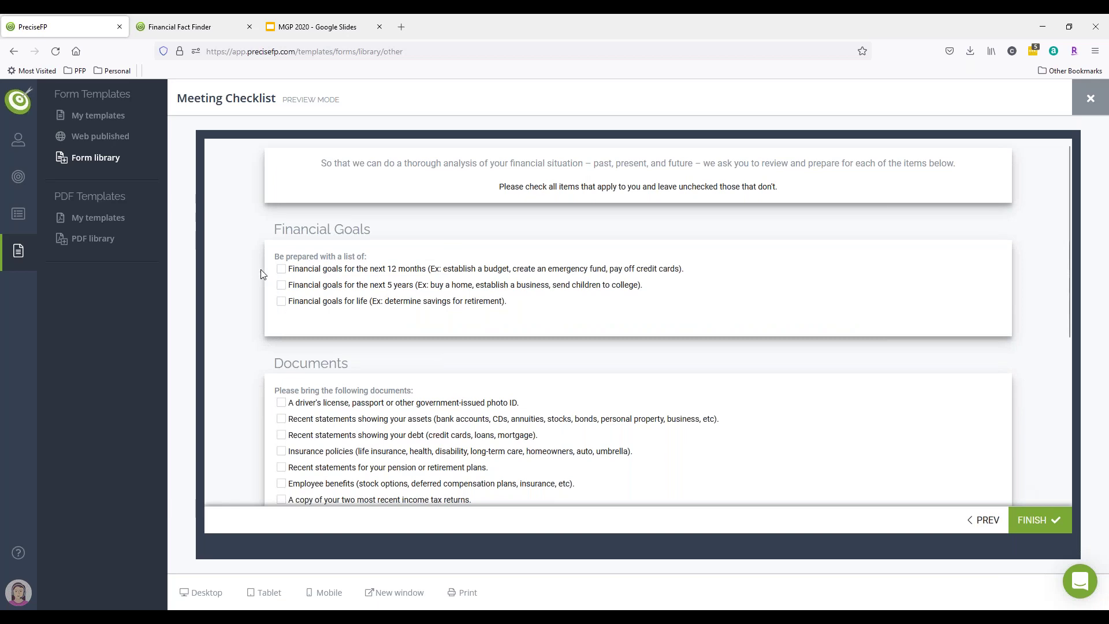
pyautogui.click(281, 270)
pyautogui.click(282, 403)
pyautogui.scroll(-2, 515, 374)
pyautogui.scroll(-3, 706, 376)
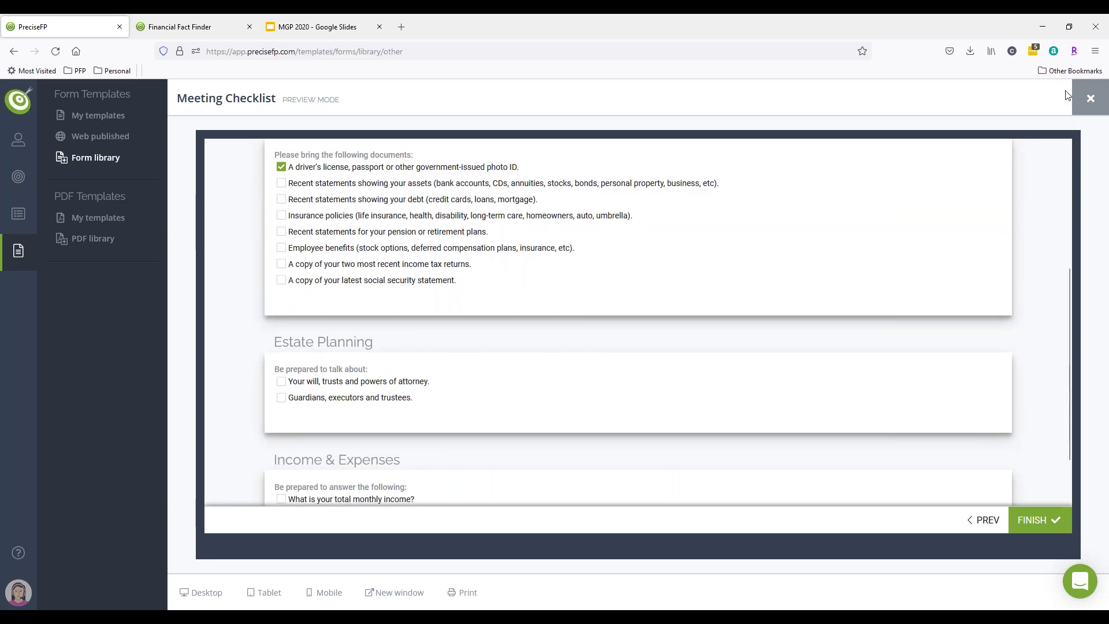
# - Close the Meeting Checklist preview and its template details, and switch the form library to the Lead generation category
pyautogui.click(1089, 98)
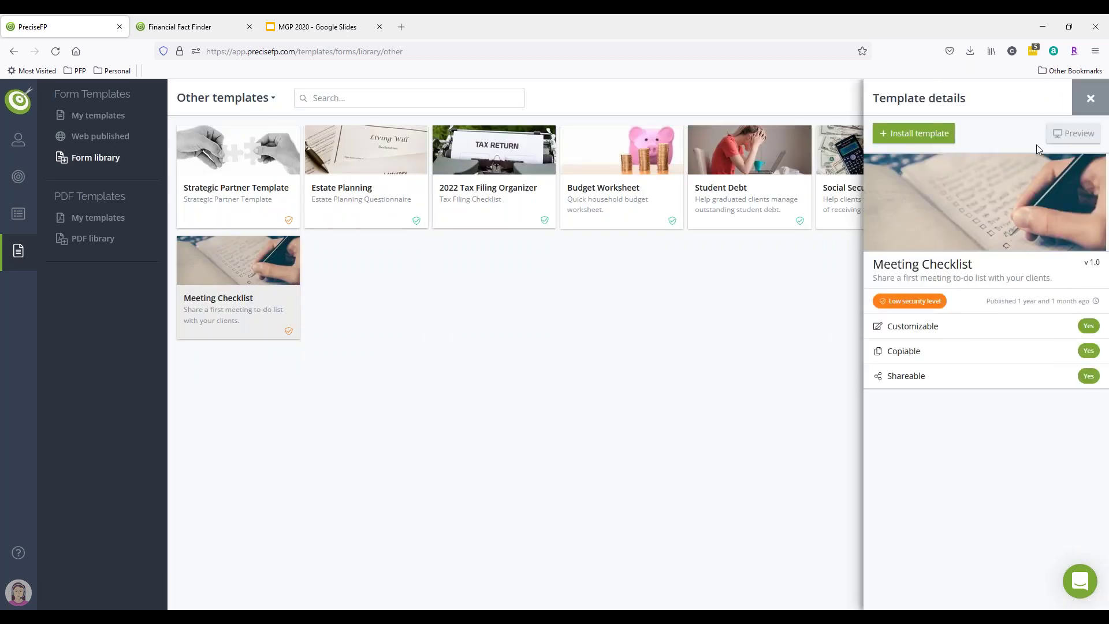
pyautogui.click(1095, 99)
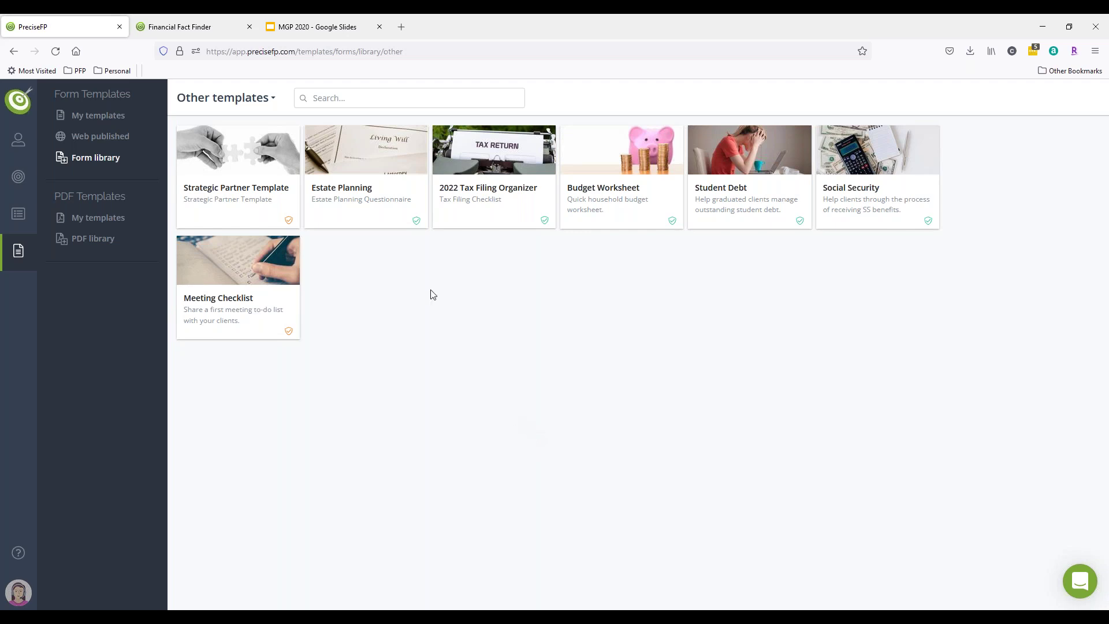
pyautogui.click(234, 104)
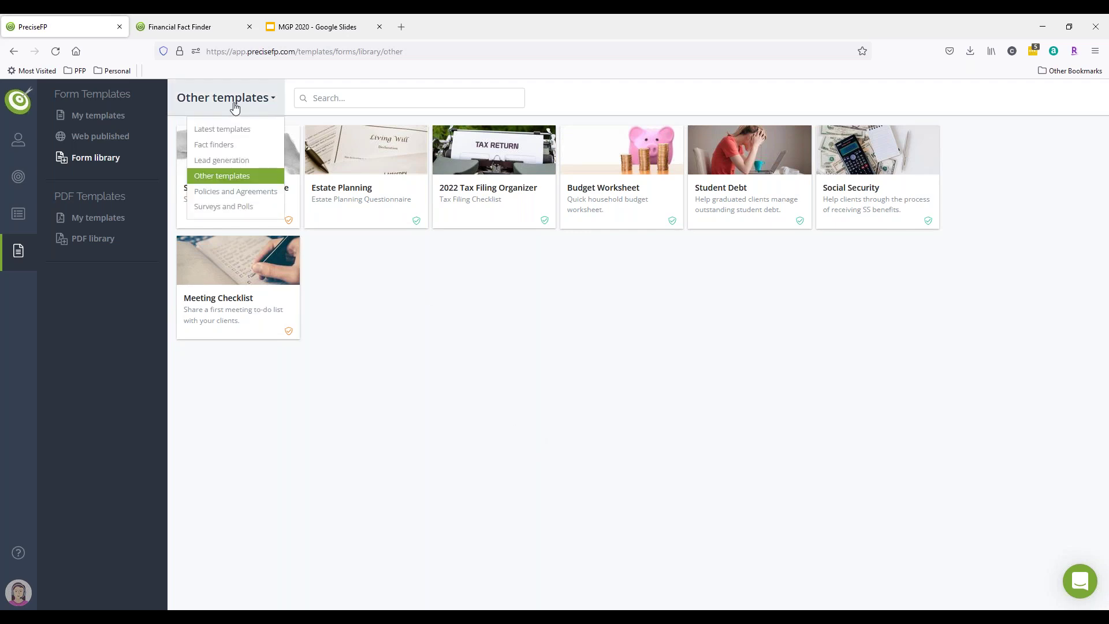
pyautogui.click(227, 162)
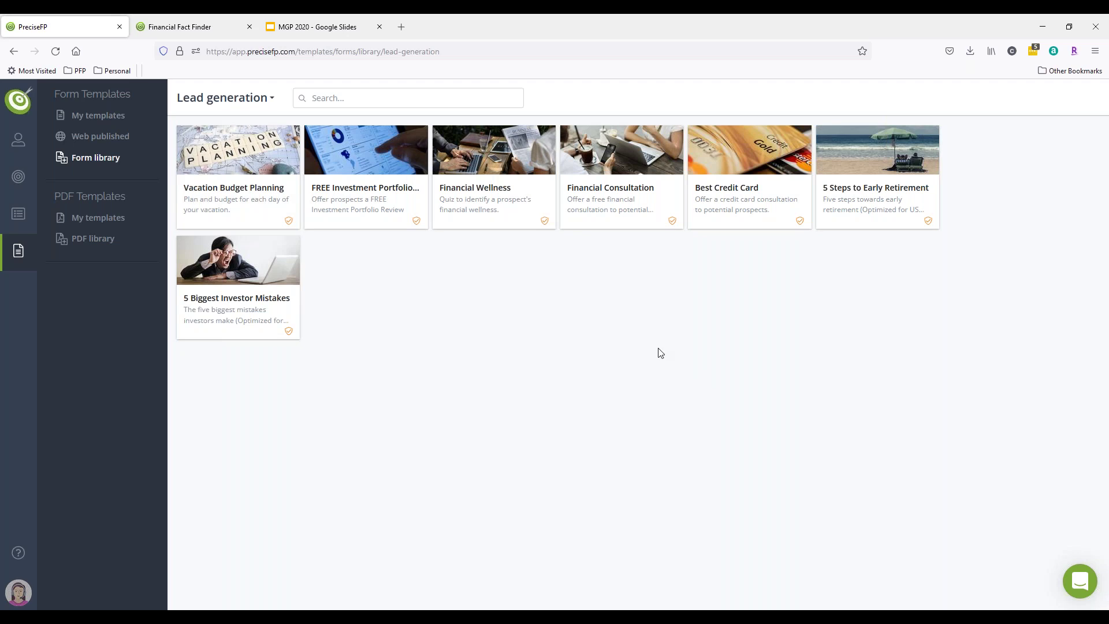
# - Preview the Financial Consultation template from the Lead generation category and close the preview
pyautogui.click(598, 207)
pyautogui.click(1069, 131)
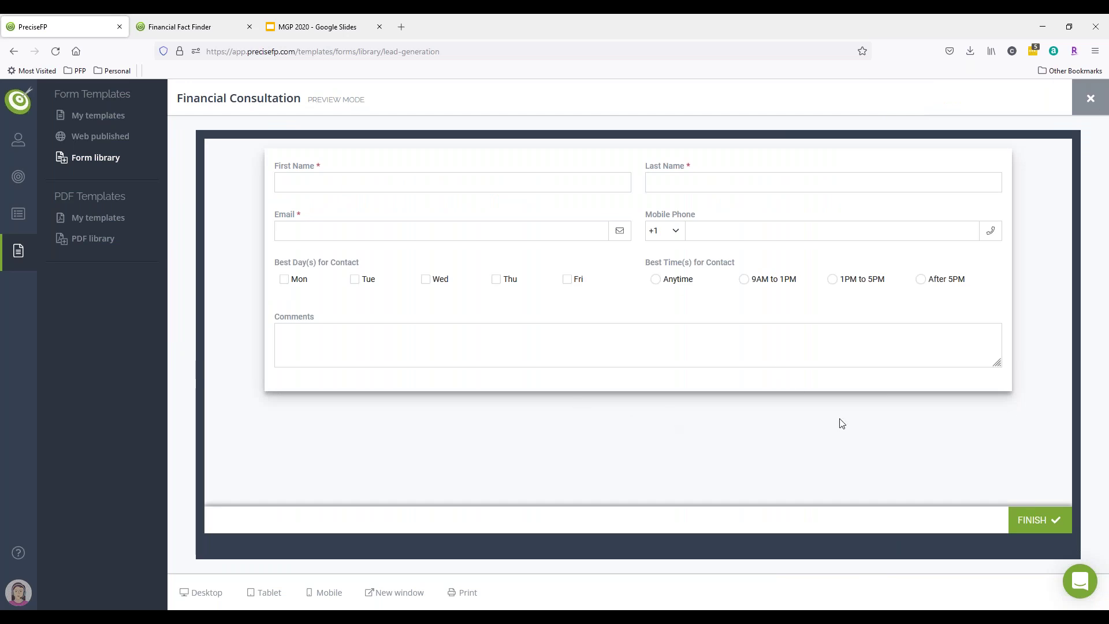
pyautogui.click(1090, 98)
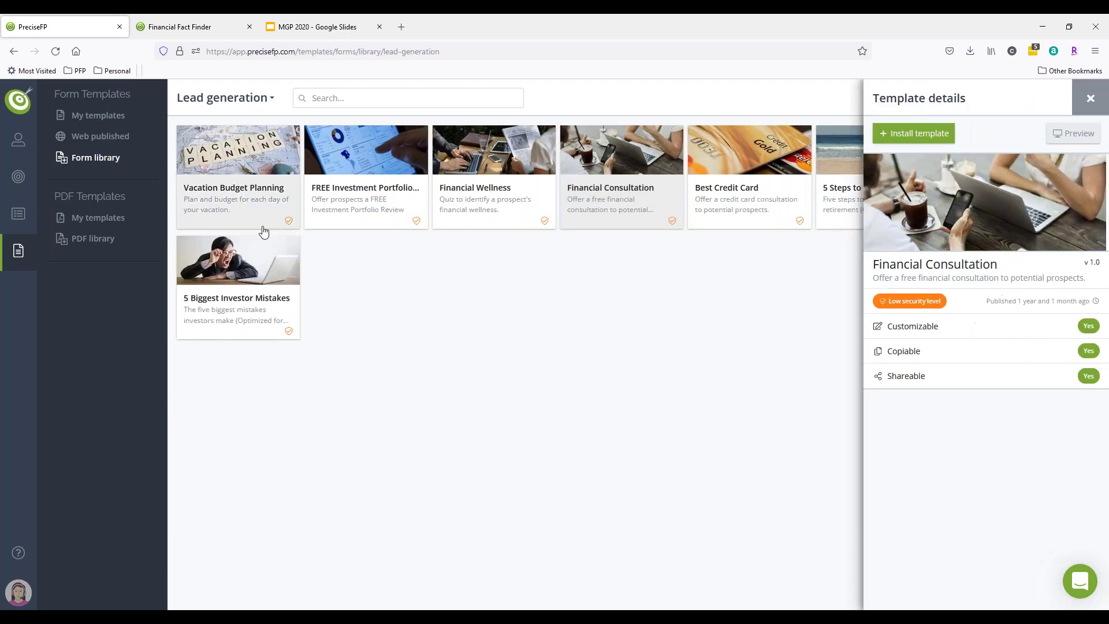
# - View the prospect accounts, return to the form library overview and look over its template categories
pyautogui.click(18, 139)
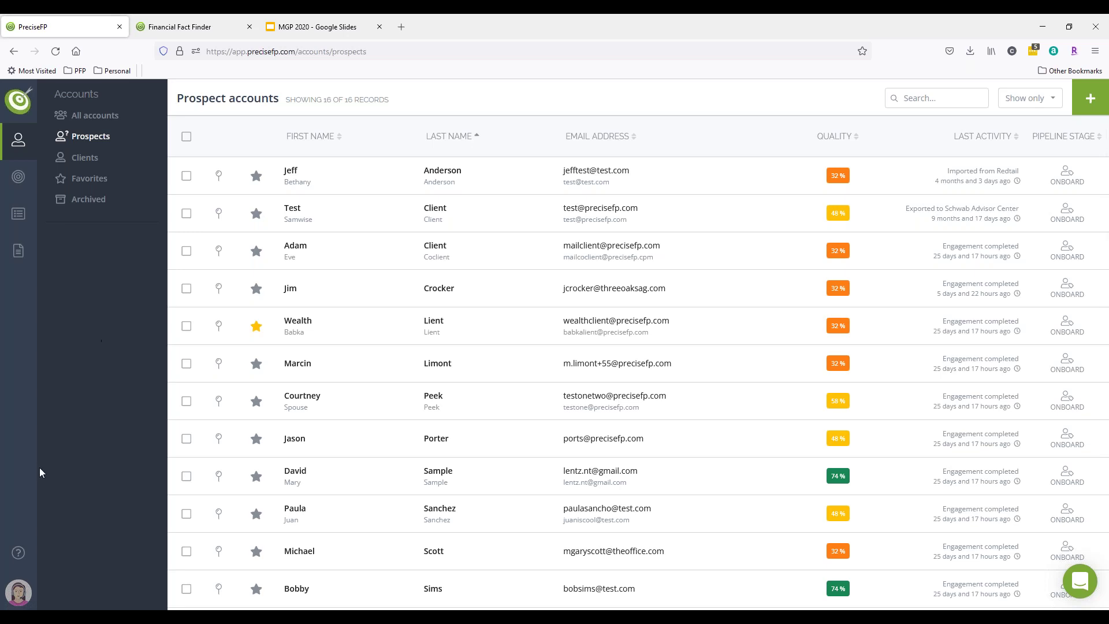
pyautogui.click(18, 592)
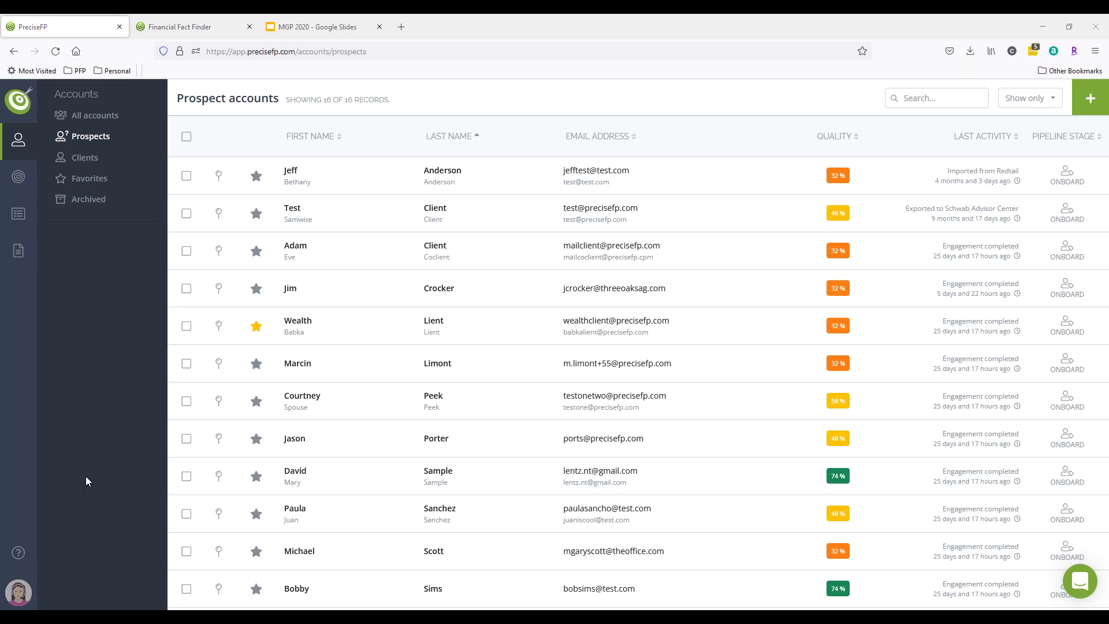
pyautogui.click(26, 264)
pyautogui.click(92, 158)
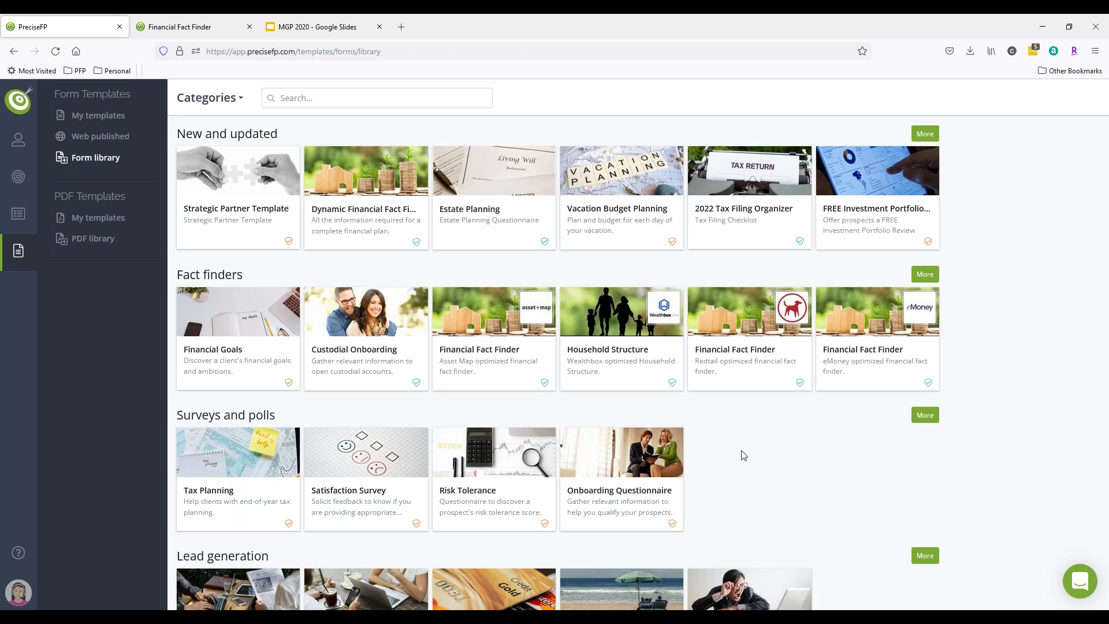
pyautogui.scroll(-2, 743, 454)
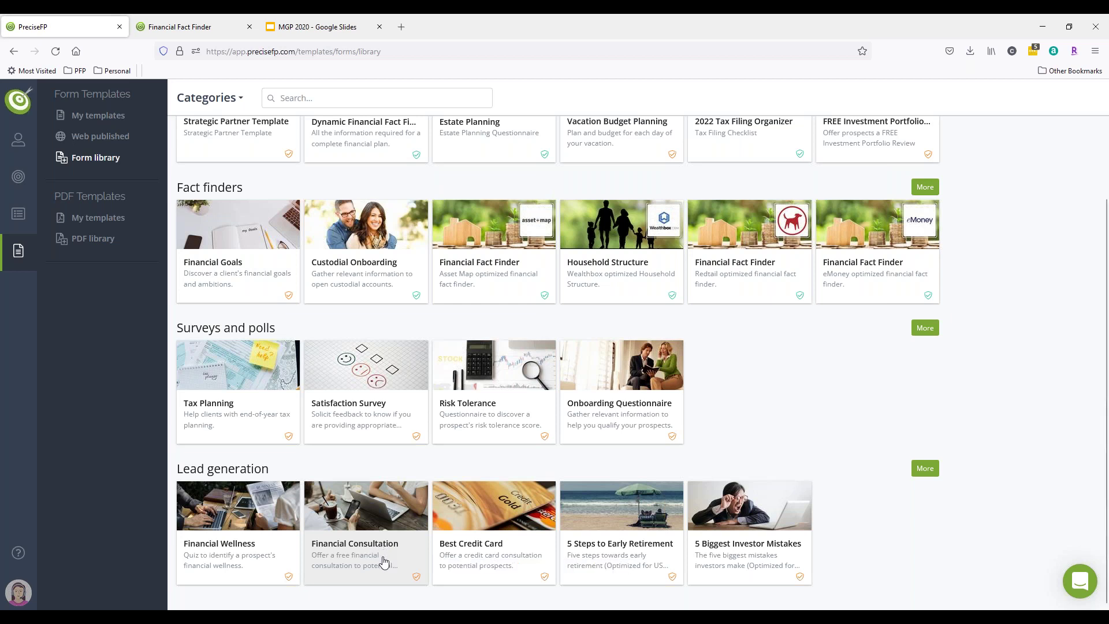
pyautogui.scroll(2, 668, 510)
# - Preview the Onboarding Questionnaire through to its household page, and close the preview and template details
pyautogui.click(668, 510)
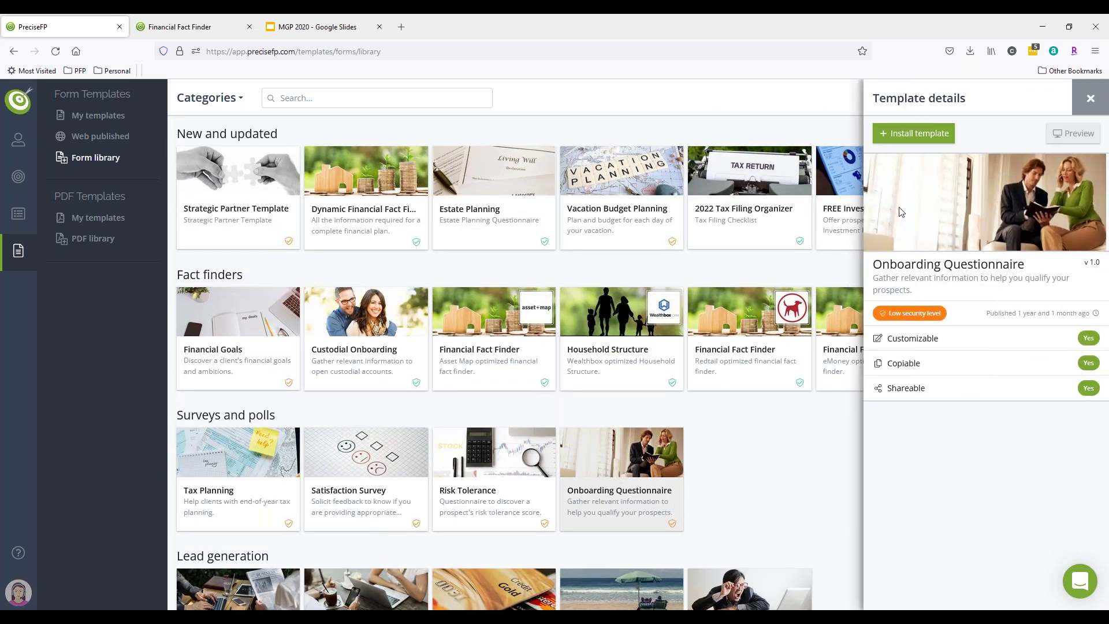
pyautogui.click(1073, 131)
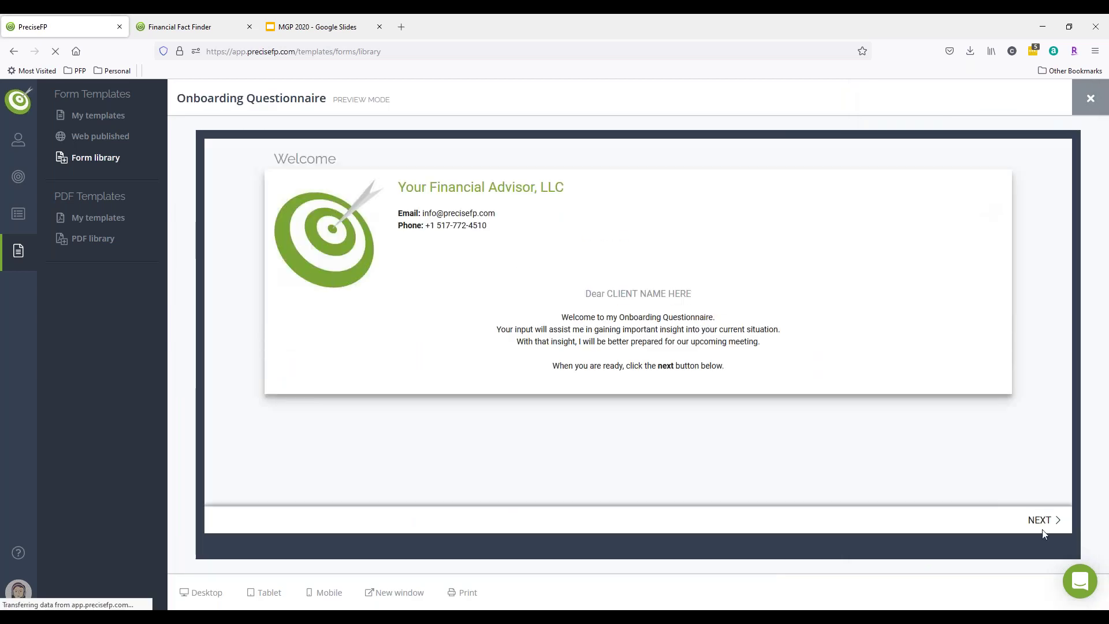
pyautogui.click(1042, 521)
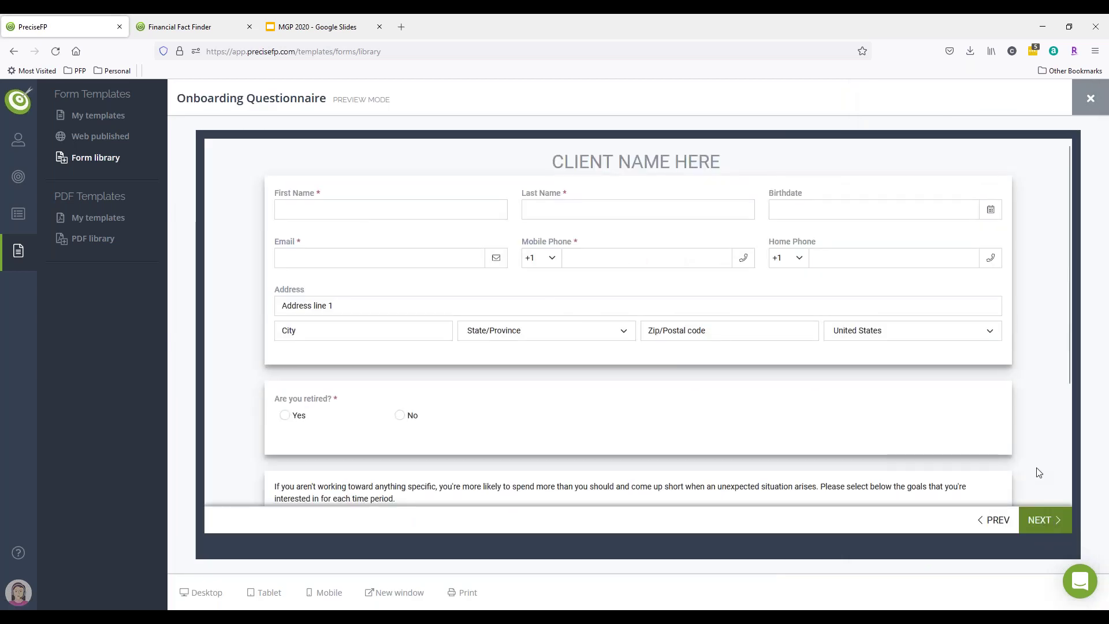
pyautogui.scroll(-4, 1039, 472)
pyautogui.click(1042, 523)
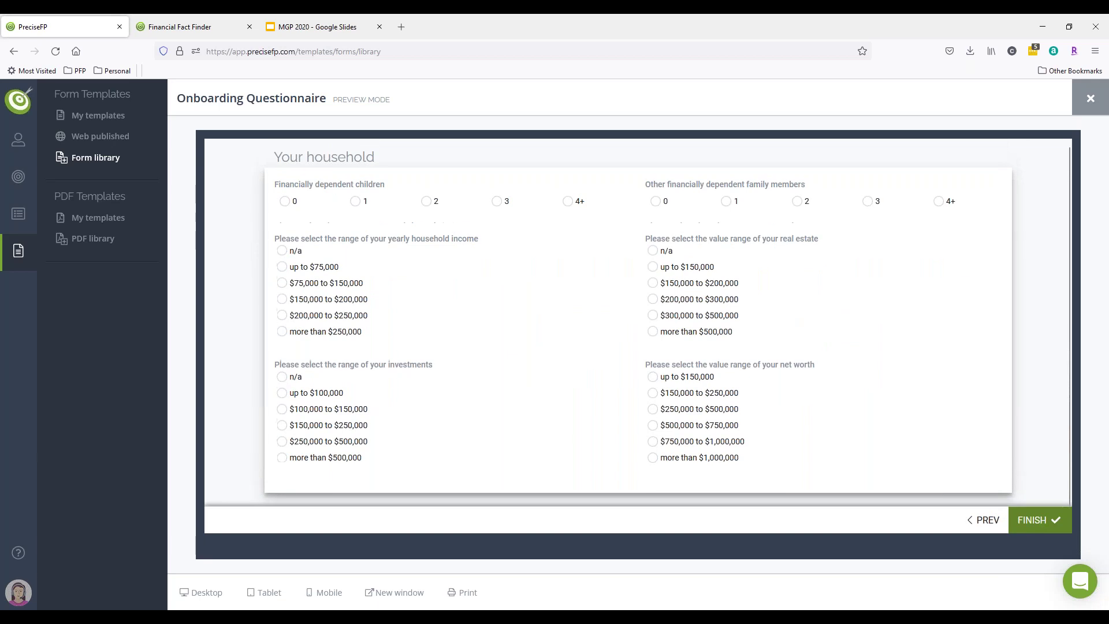
pyautogui.click(1080, 111)
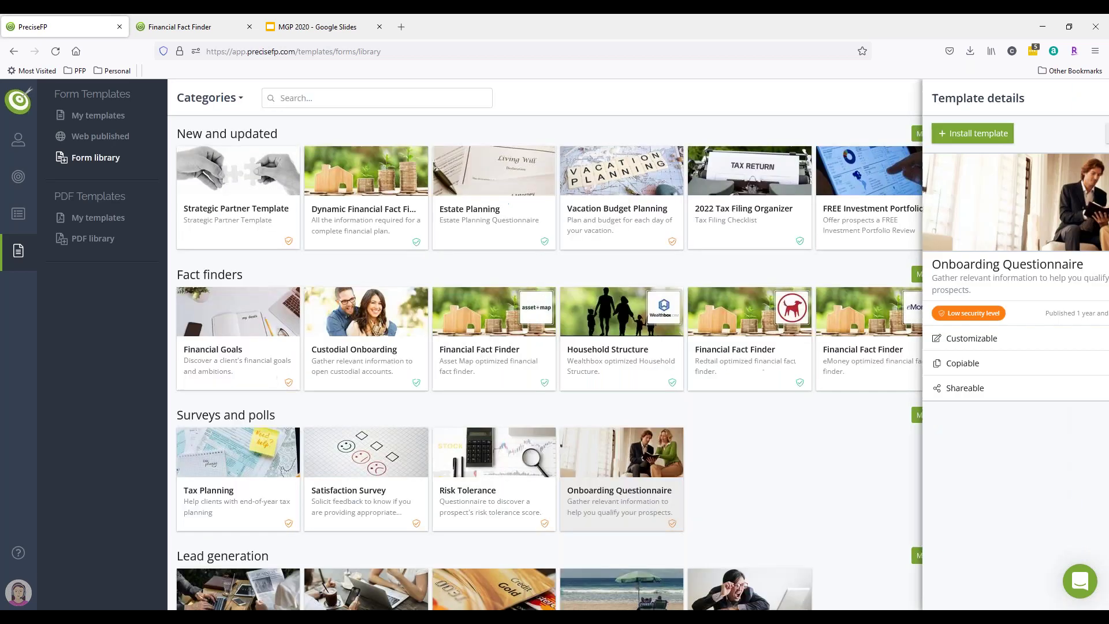
pyautogui.click(1091, 98)
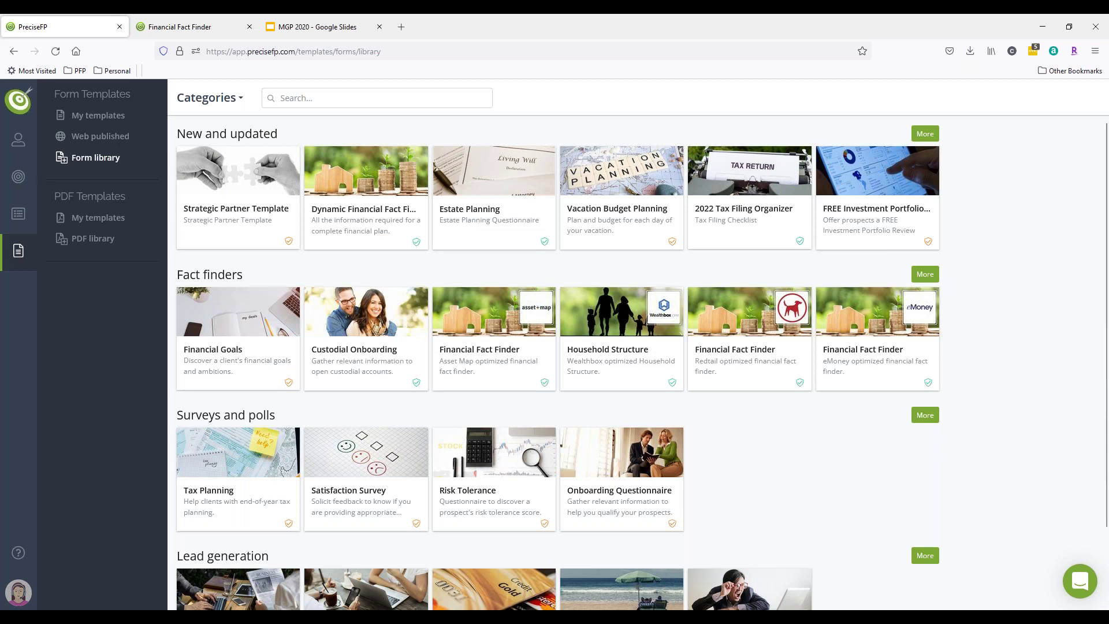
# - Review the client pipeline stages and their automation rules in the application settings, and view the dashboard's pipeline overview
pyautogui.click(29, 600)
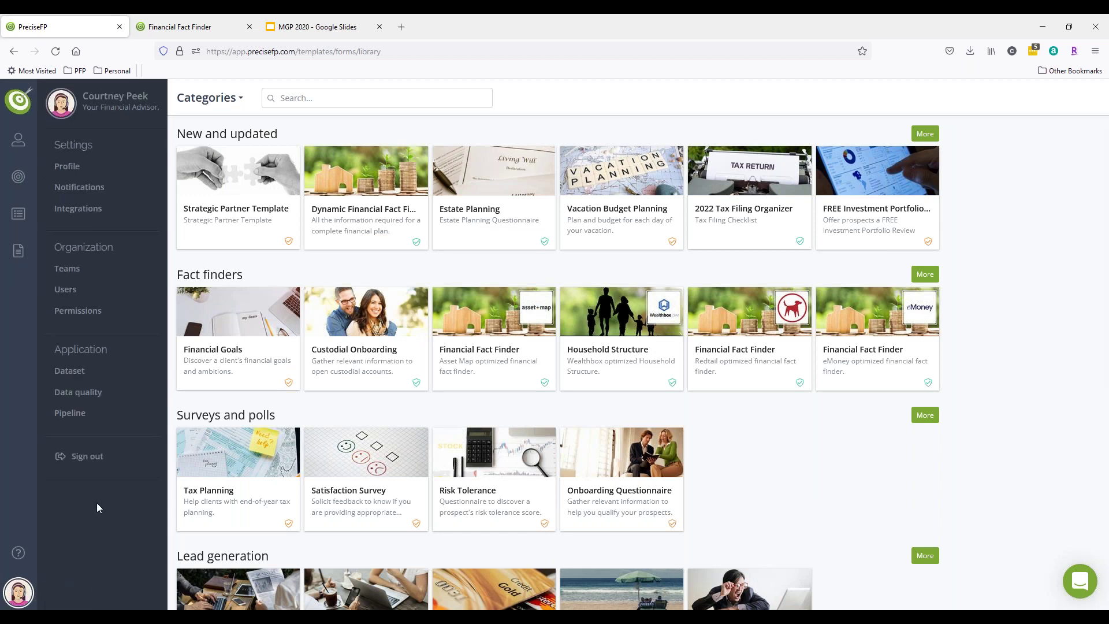
pyautogui.click(69, 413)
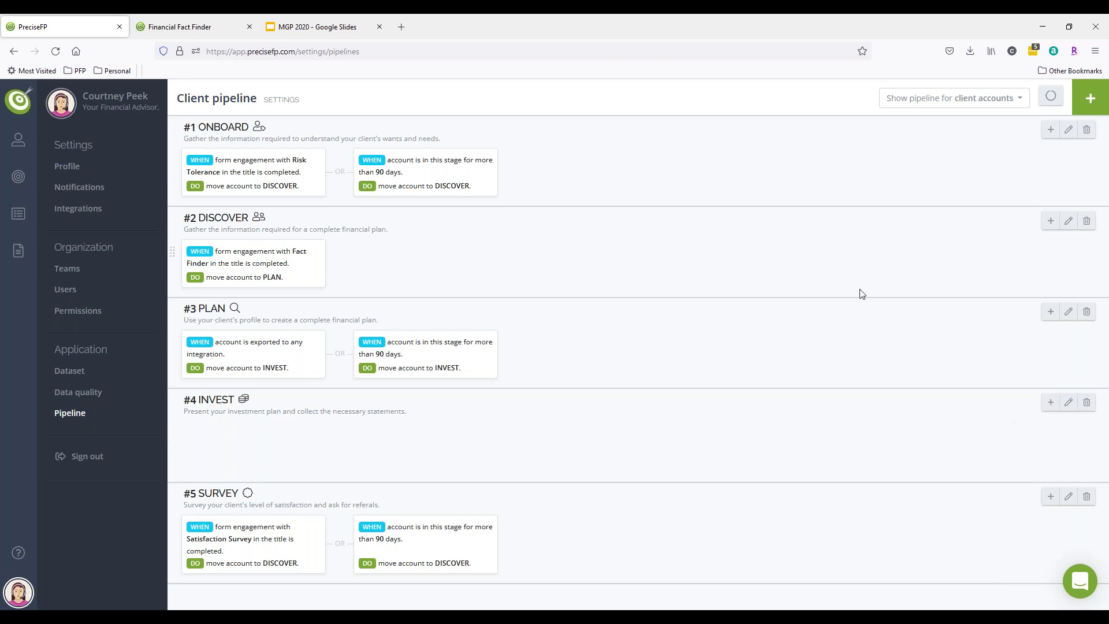
pyautogui.click(19, 114)
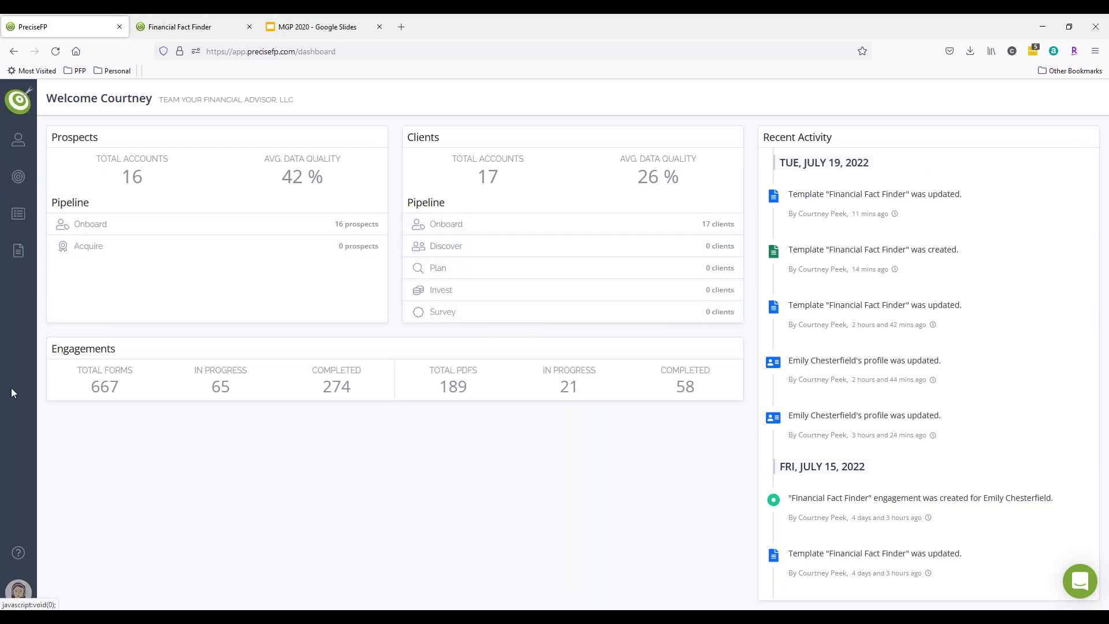
# - Rename the Invest stage of the client pipeline as MGP in the pipeline settings and save the change
pyautogui.click(19, 590)
pyautogui.click(70, 413)
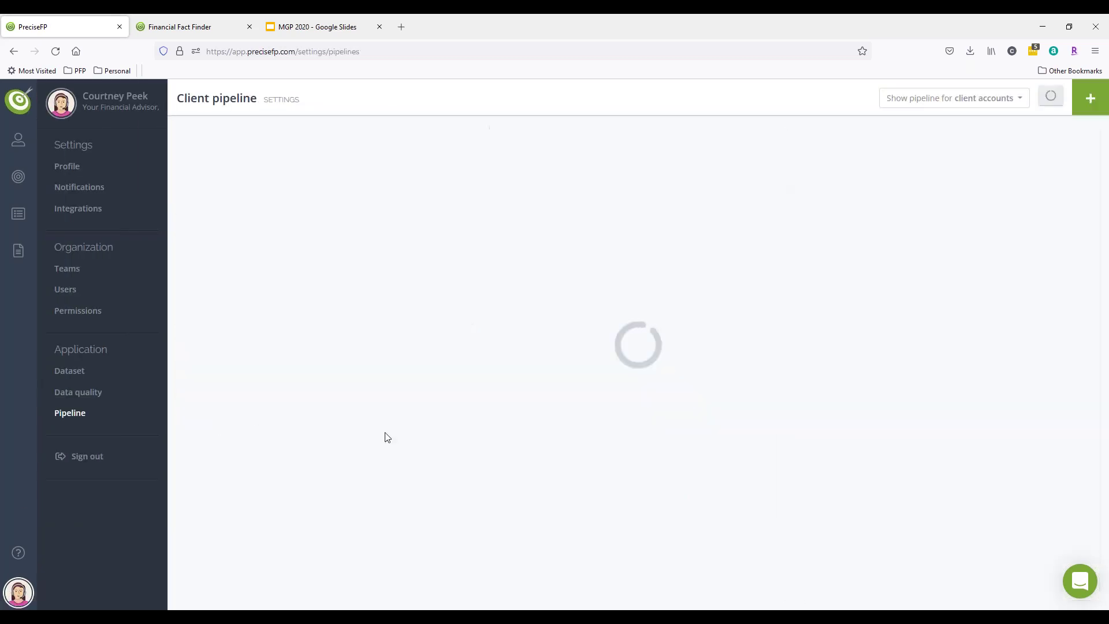
pyautogui.click(1051, 402)
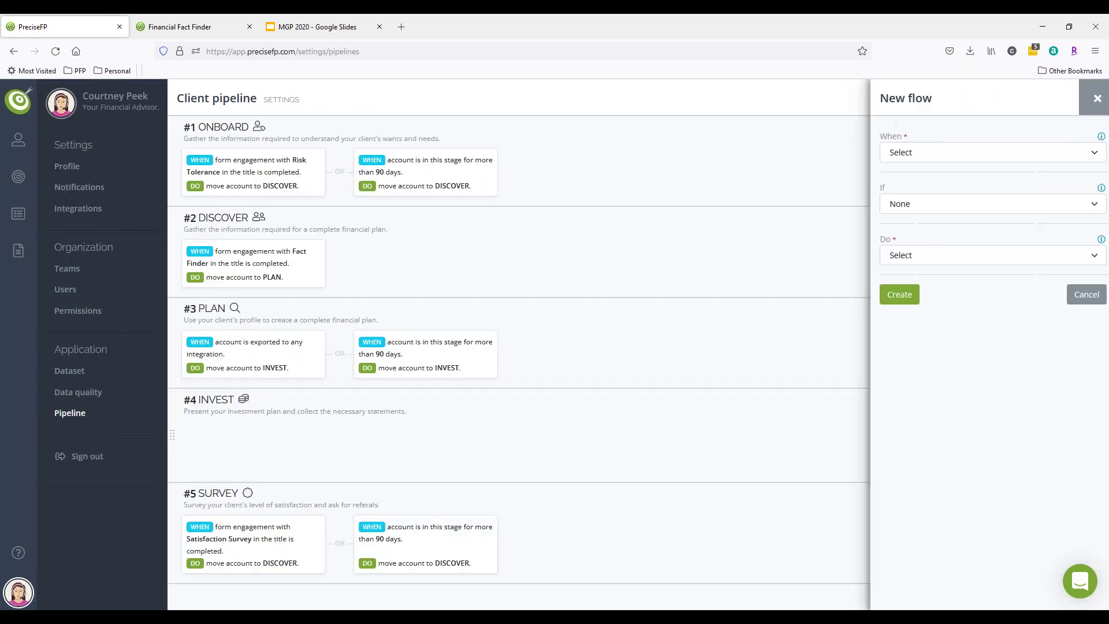
pyautogui.click(1089, 99)
pyautogui.click(1066, 402)
pyautogui.write('MGP')
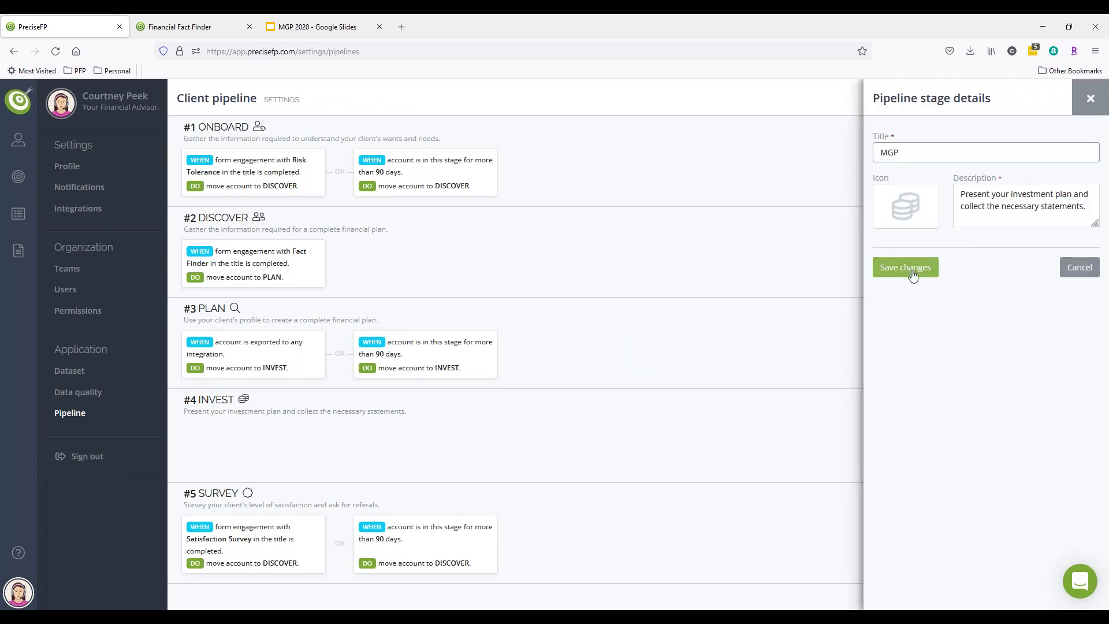
pyautogui.click(907, 276)
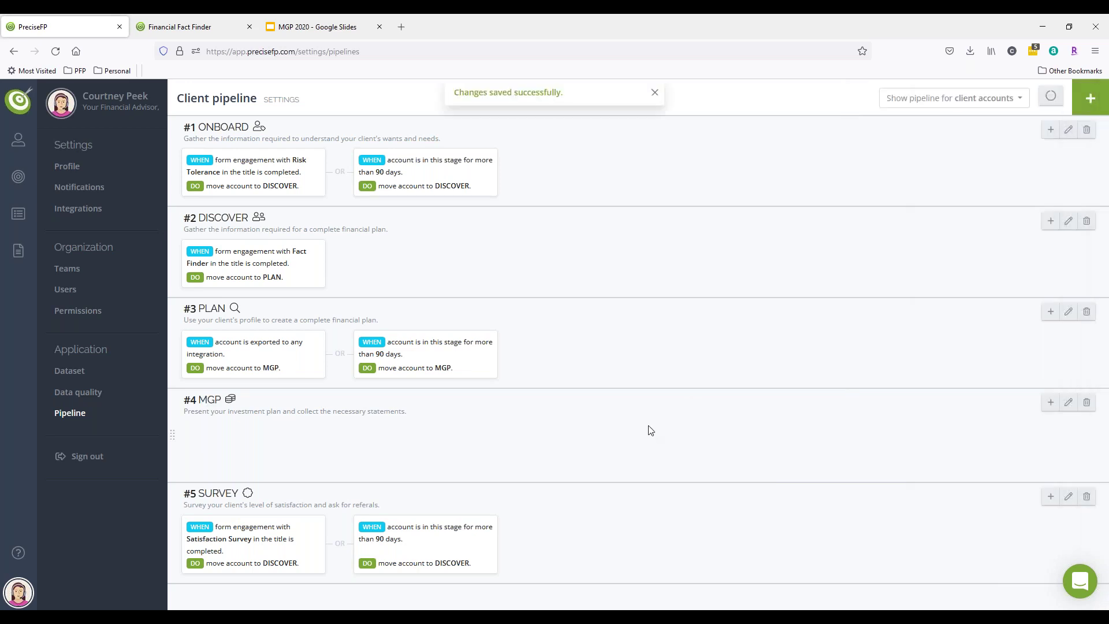
# - Replace the MGP pipeline stage's description with "Export to MGP" and save the change
pyautogui.click(1051, 402)
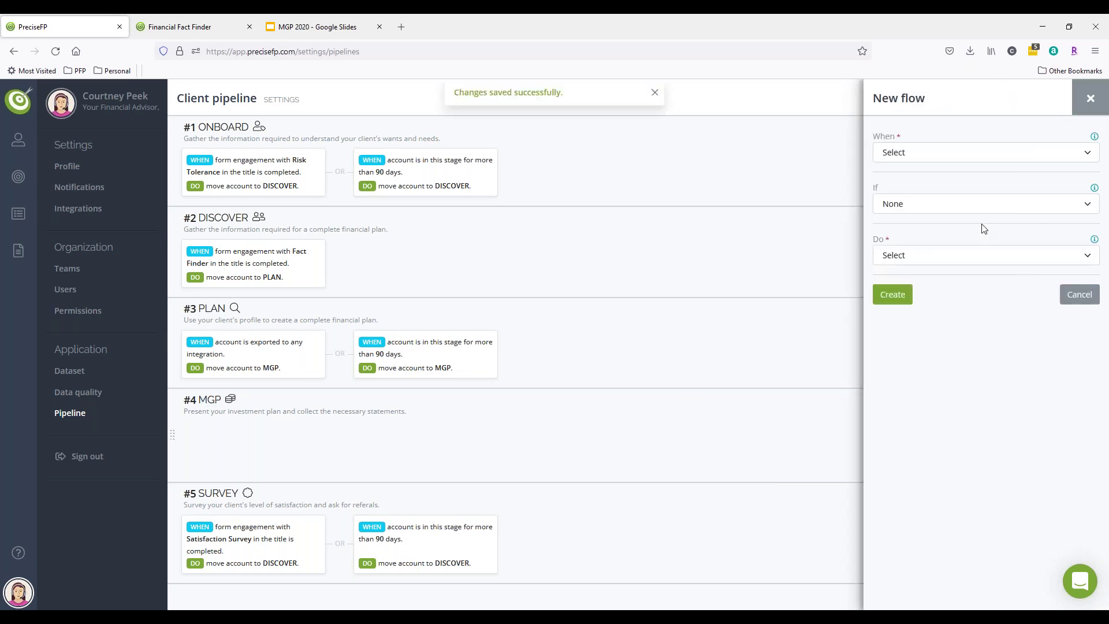
pyautogui.click(1090, 98)
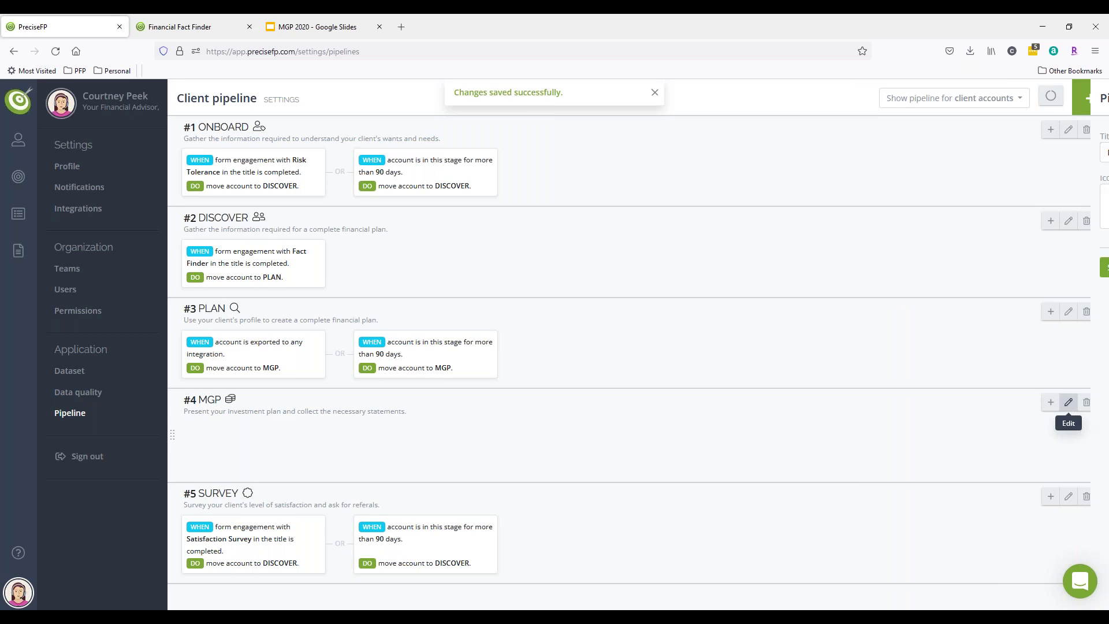
pyautogui.click(1068, 402)
pyautogui.moveTo(1090, 213); pyautogui.dragTo(927, 174)
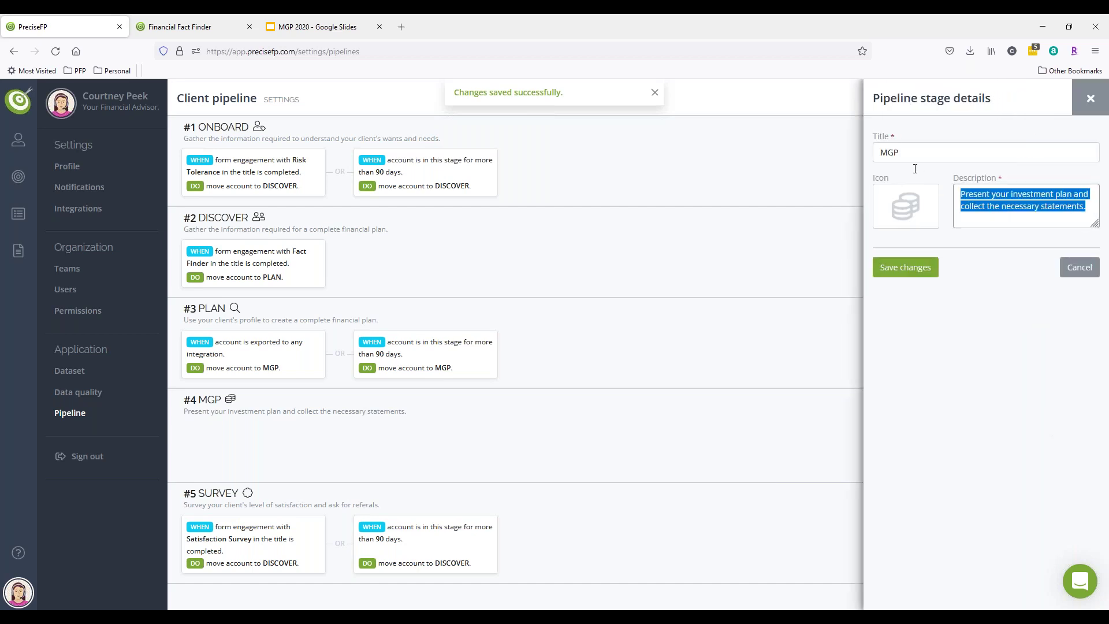
pyautogui.write('E')
pyautogui.hotkey('alt', 'space')
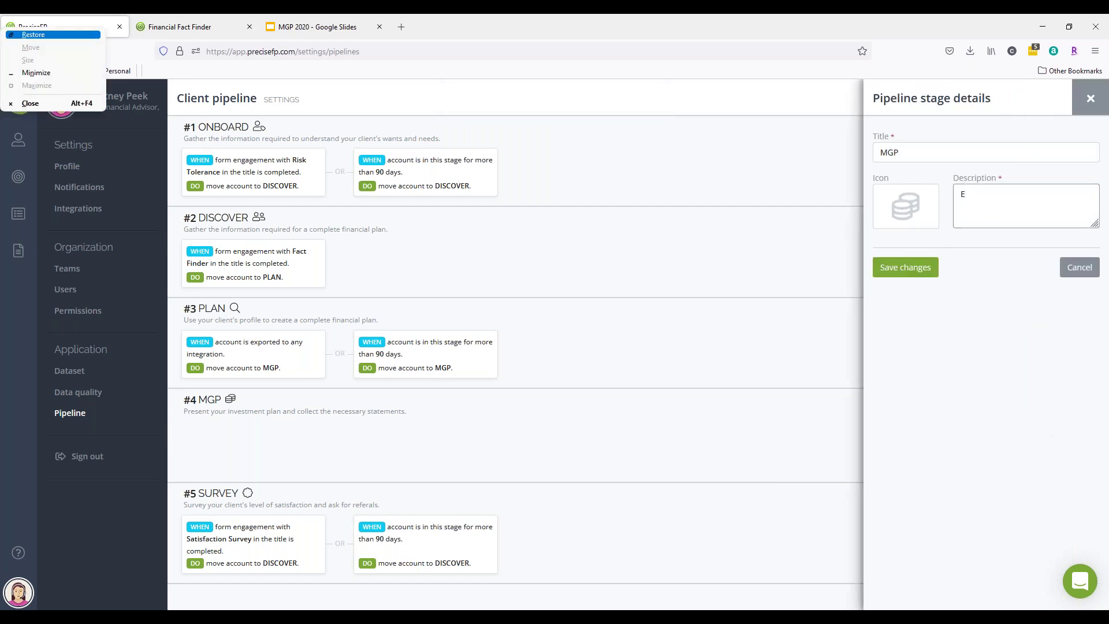
pyautogui.press('Escape')
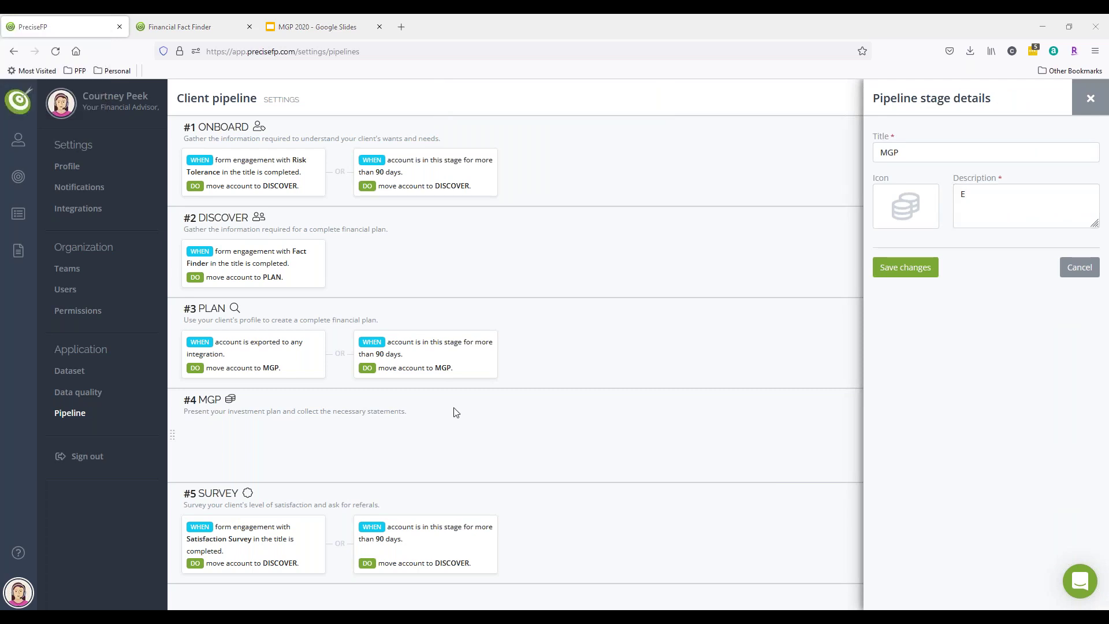
pyautogui.write('xport to MGP')
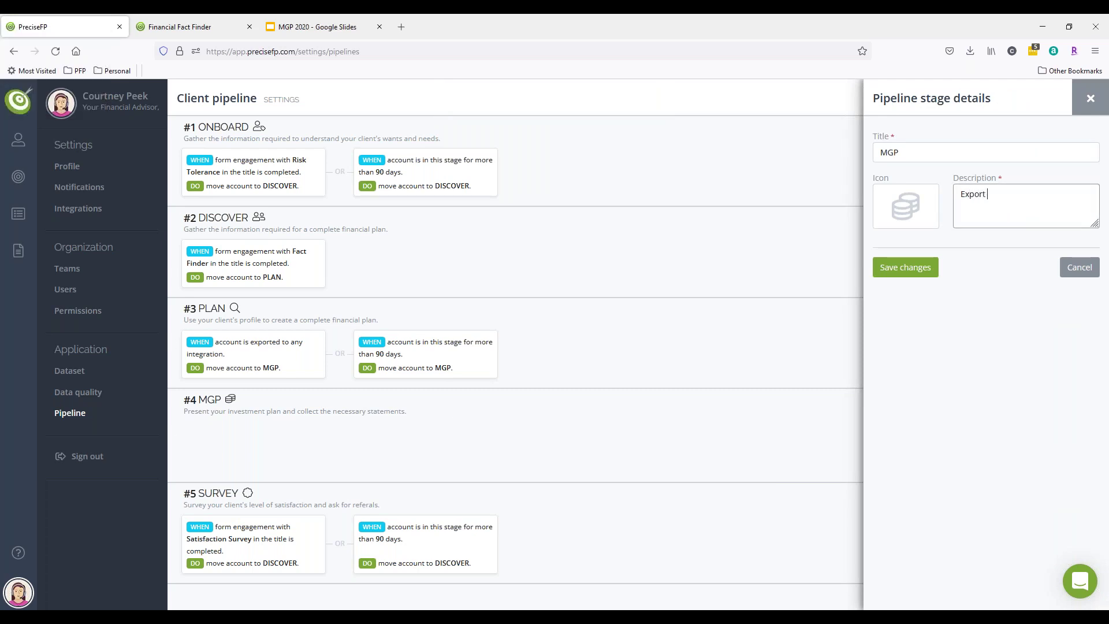
pyautogui.click(905, 267)
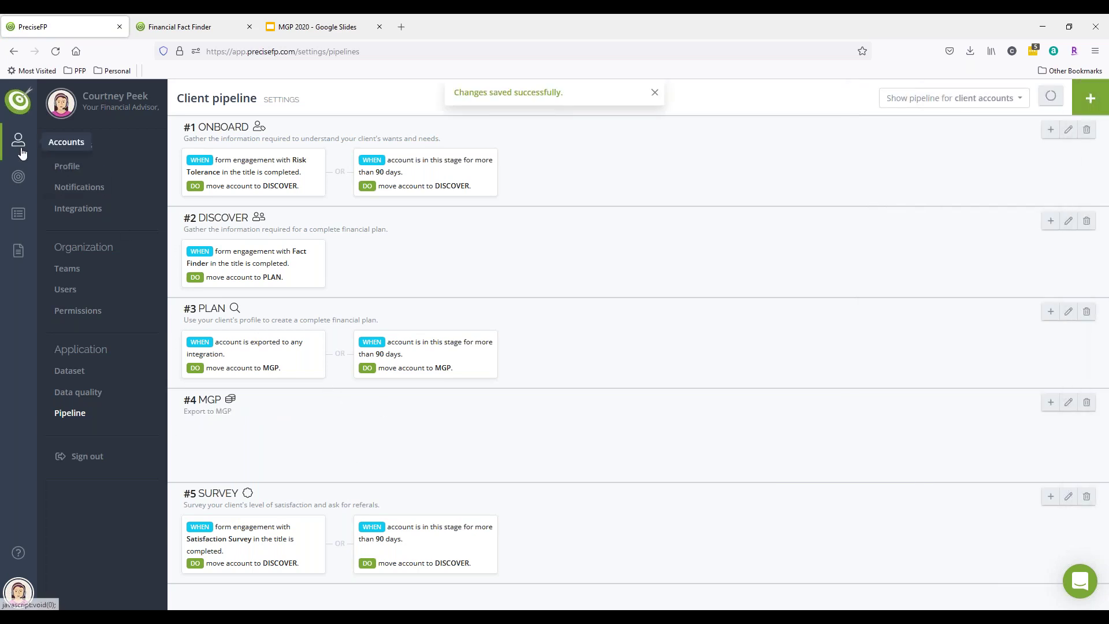
# - Move the client account in the list's second row to the MGP pipeline stage and save the change
pyautogui.moveTo(19, 140)
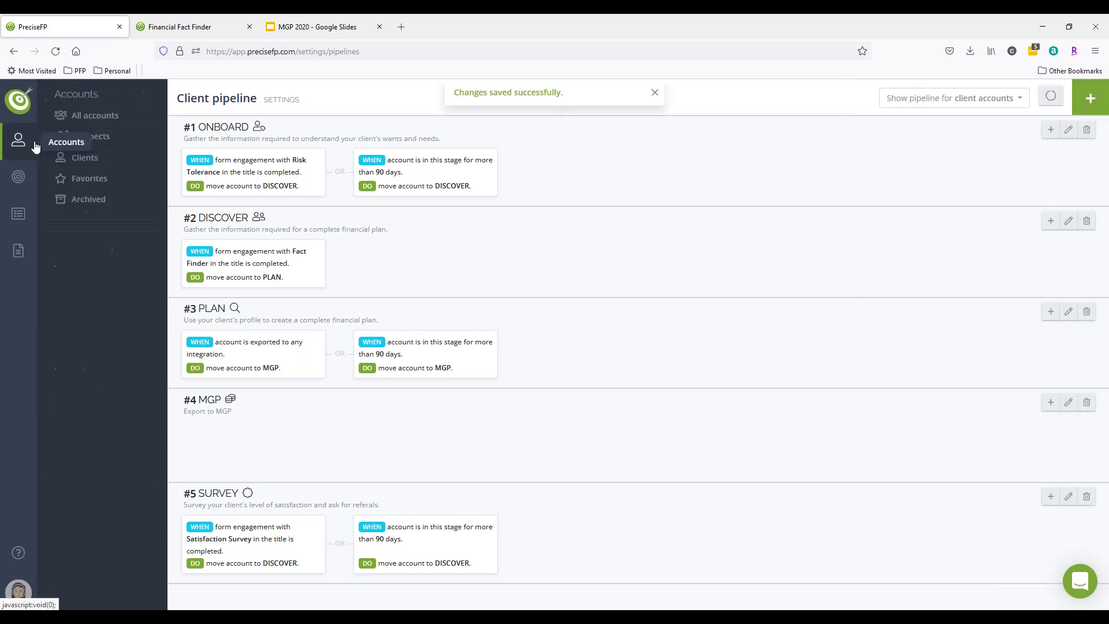
pyautogui.click(85, 157)
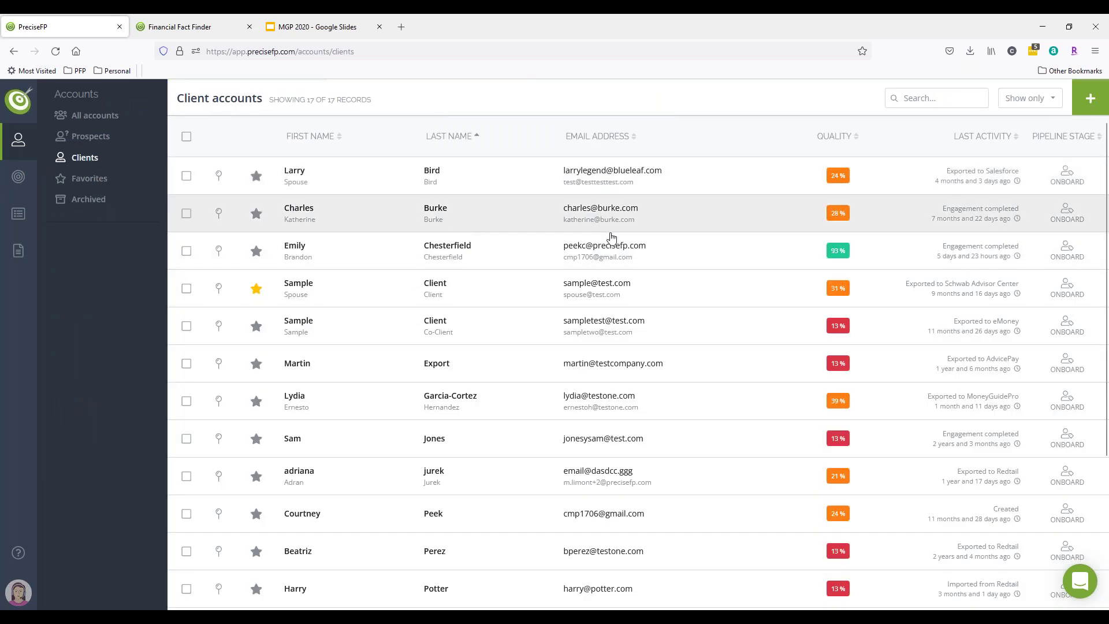
pyautogui.click(459, 226)
pyautogui.click(1076, 257)
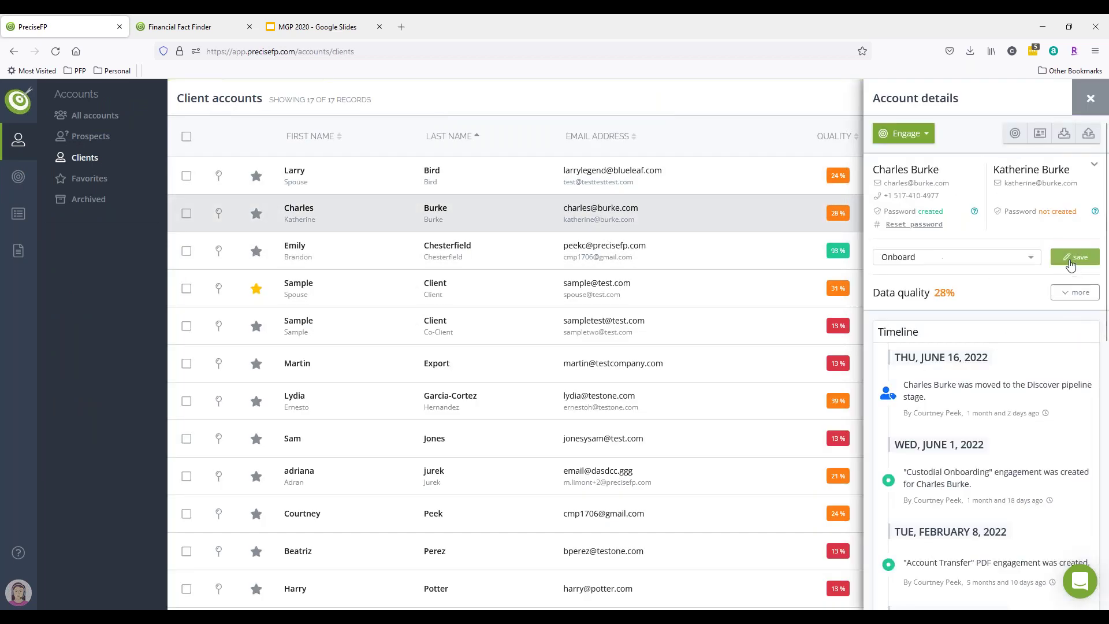
pyautogui.click(1031, 258)
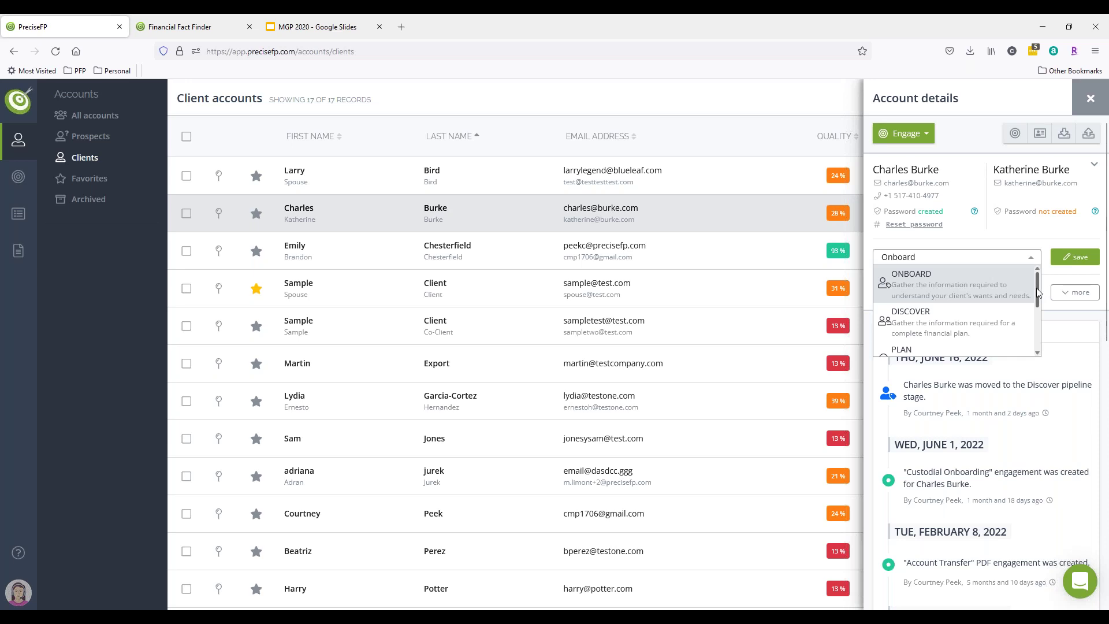
pyautogui.scroll(-3, 923, 310)
pyautogui.click(923, 310)
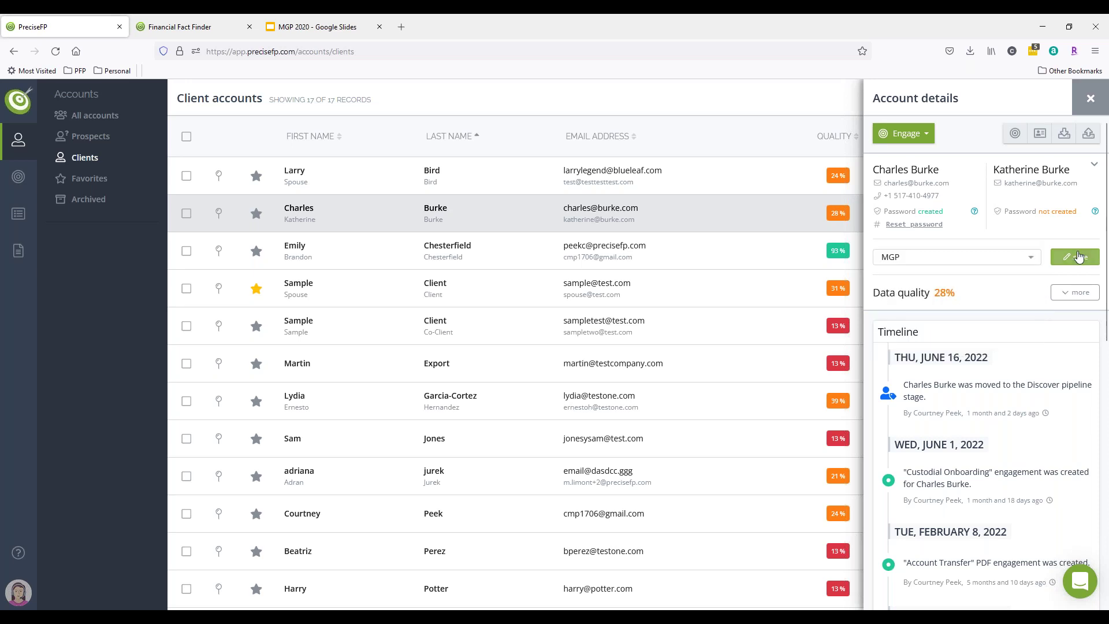
pyautogui.click(1075, 257)
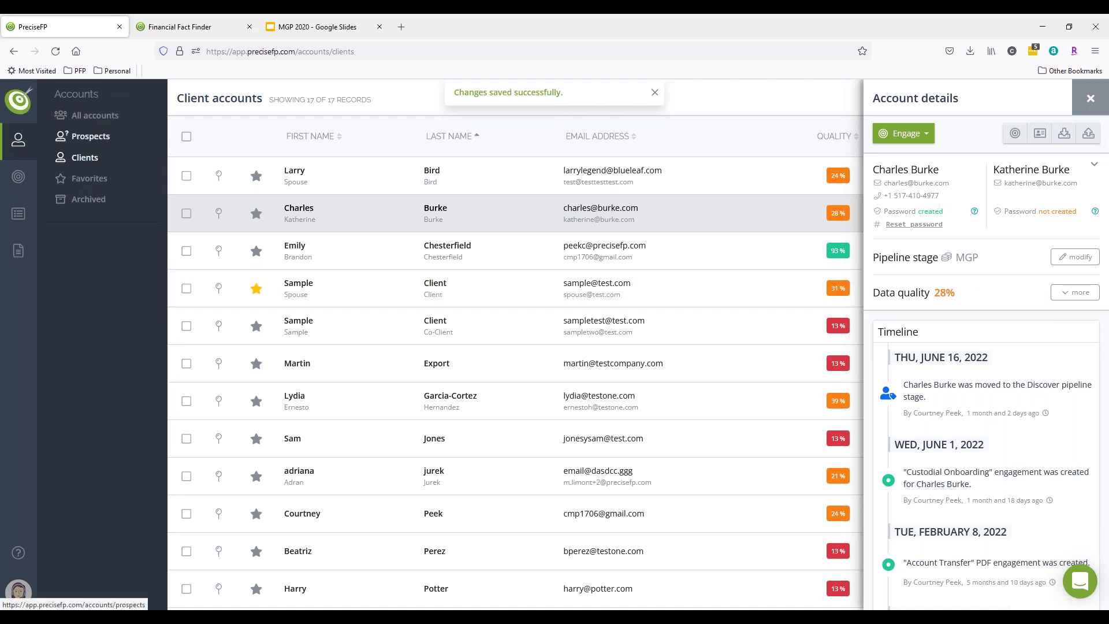
# - From the dashboard, view the clients in the MGP stage and the export integrations for the listed account, and close the export options
pyautogui.click(22, 102)
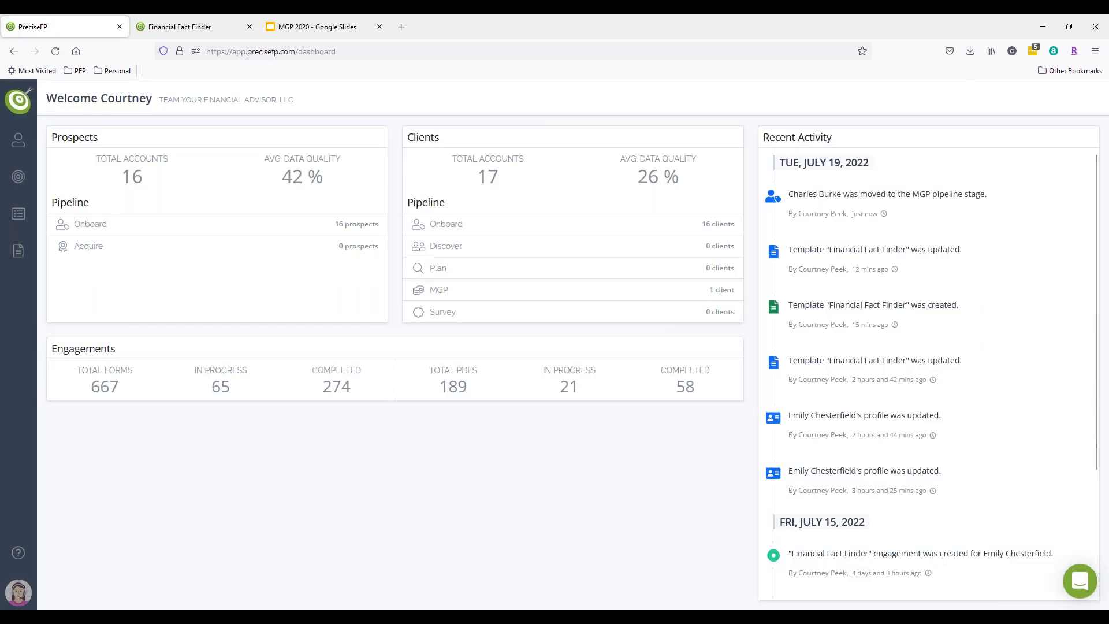
pyautogui.click(439, 292)
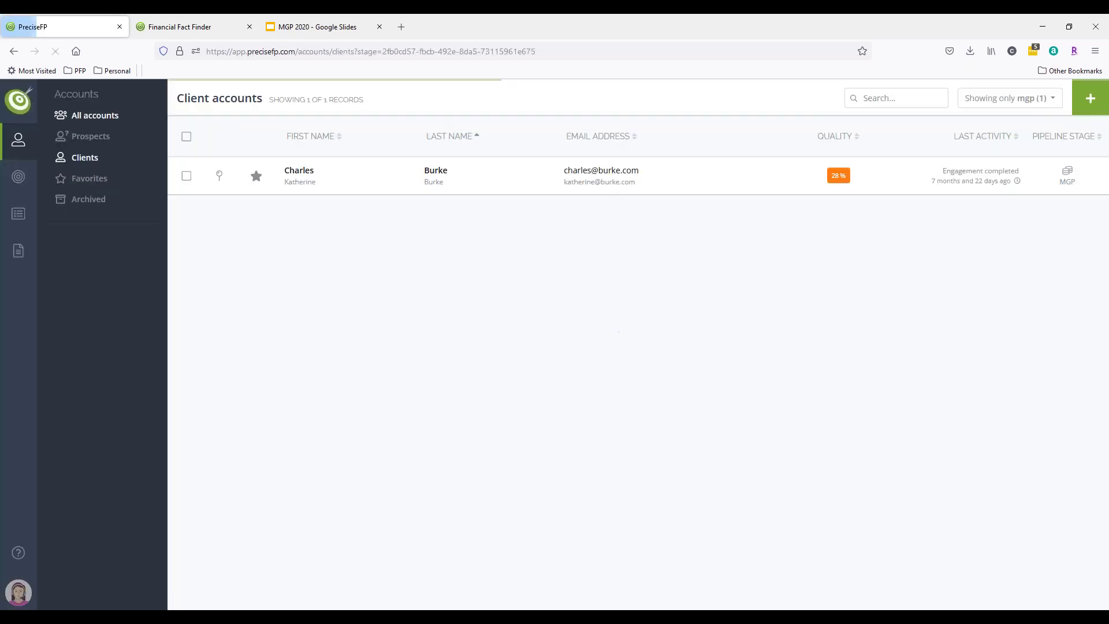
pyautogui.click(307, 181)
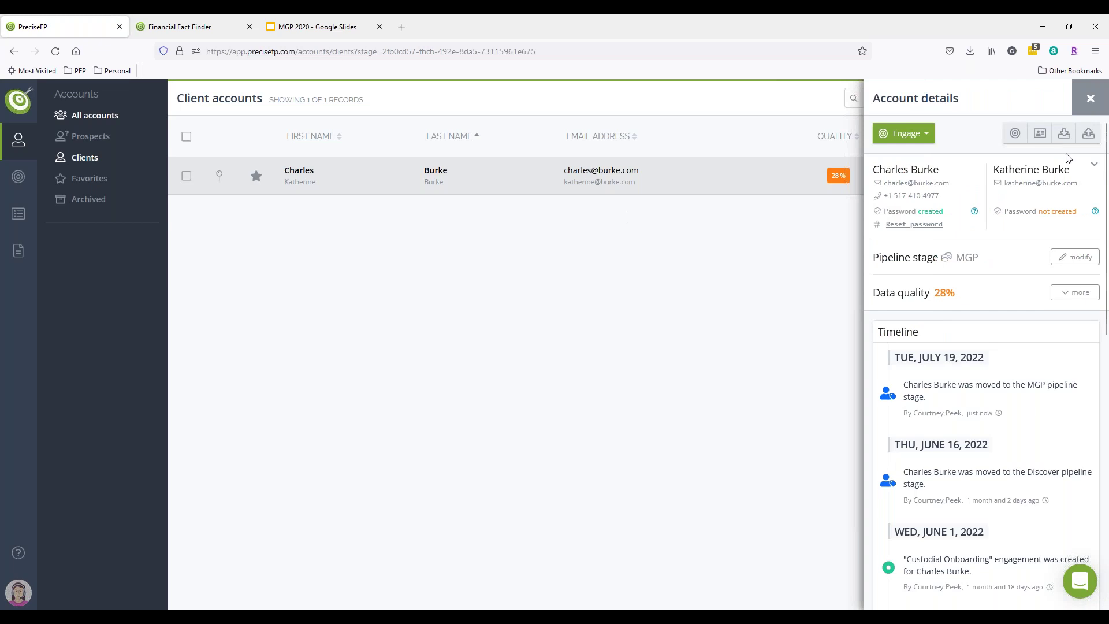
pyautogui.click(1082, 145)
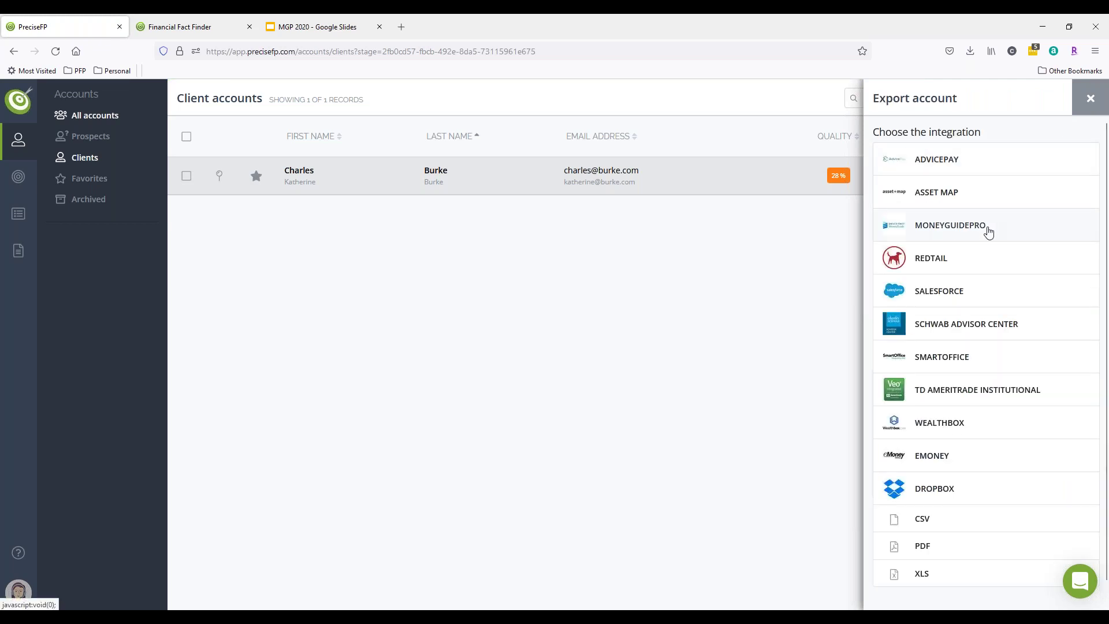
pyautogui.click(1078, 102)
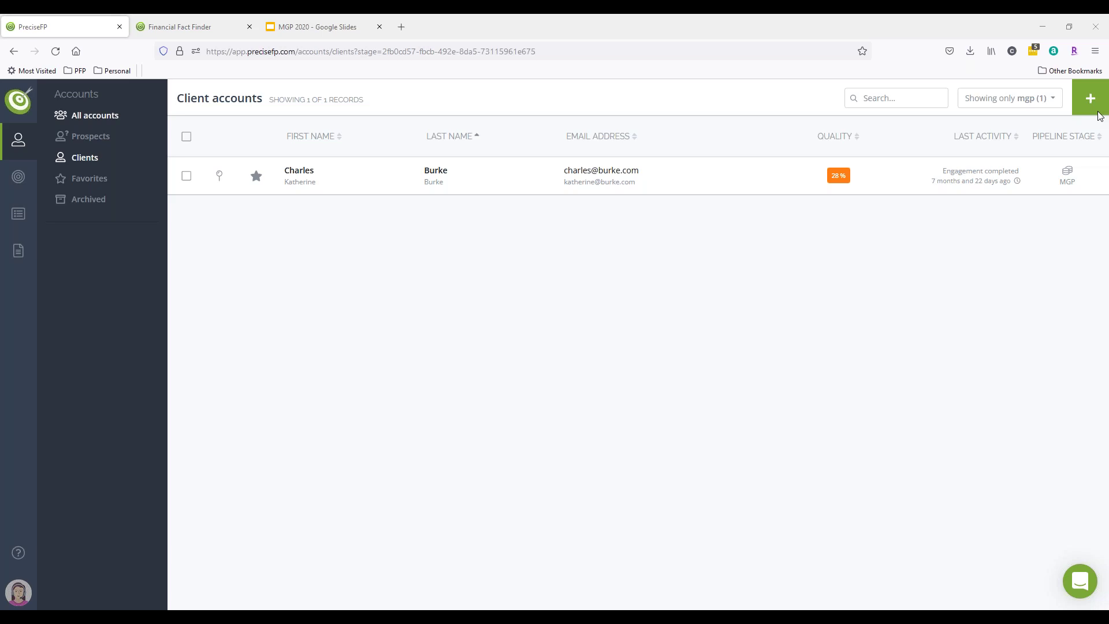
# - Show the free-trial slide in Google Slides, and switch back to PreciseFP to open a new support chat conversation
pyautogui.hotkey('ctrl', 'shift', 'Tab')
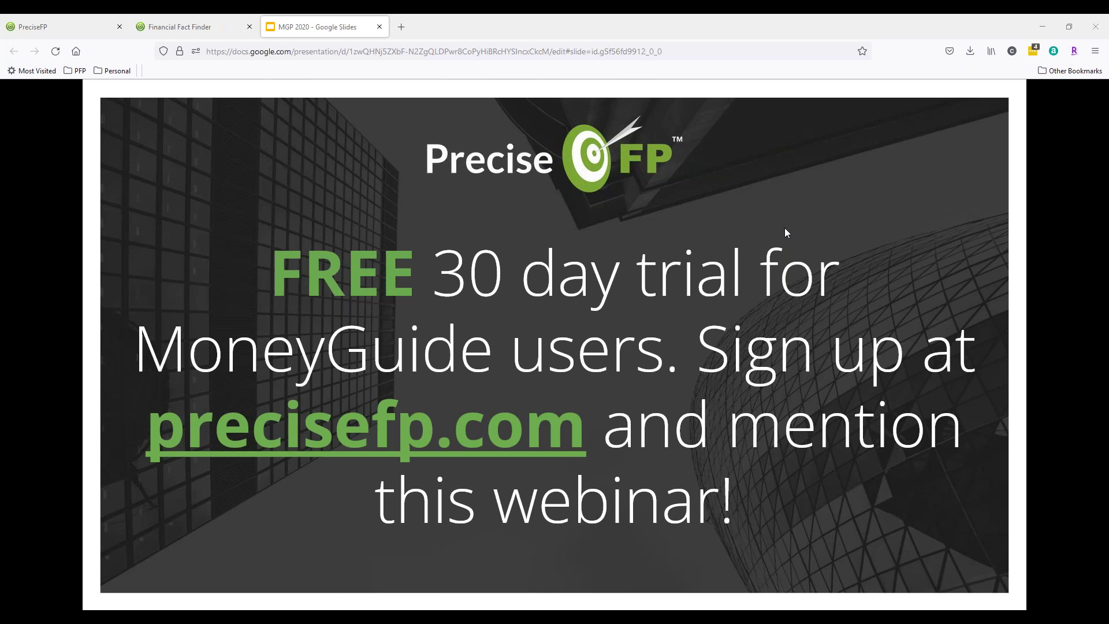
pyautogui.click(51, 29)
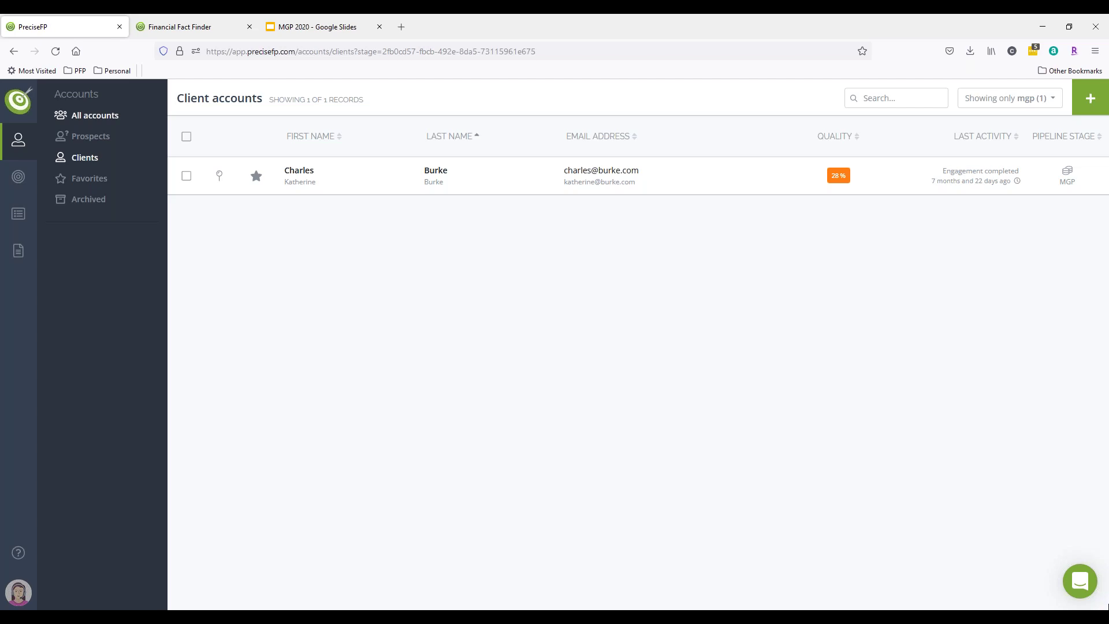
pyautogui.click(1079, 581)
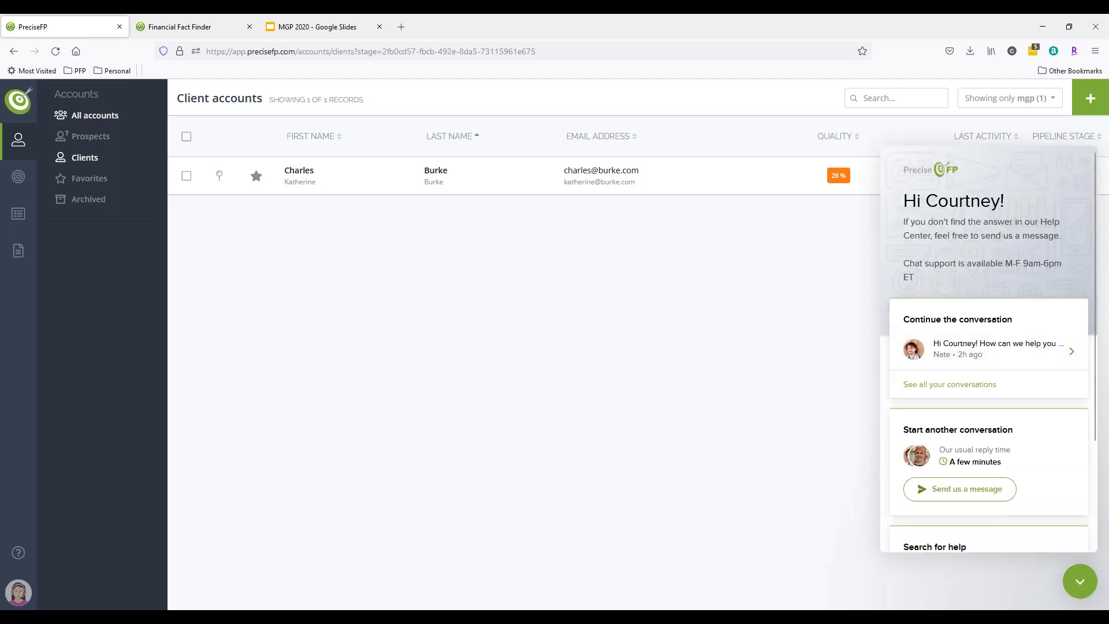
pyautogui.click(959, 489)
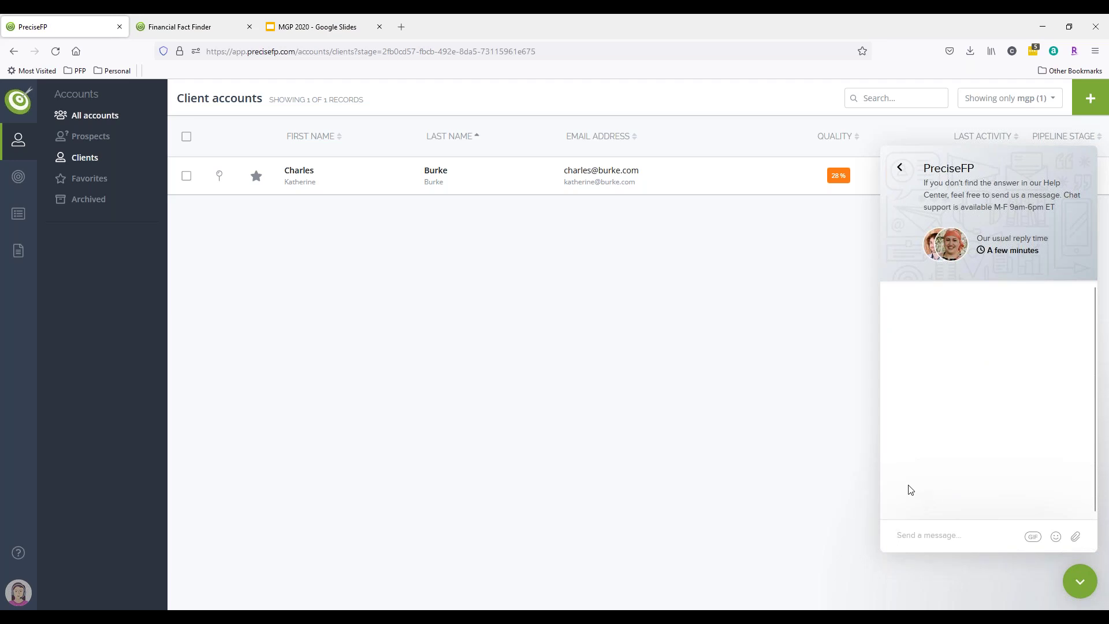
# - Return to the free-trial slide of the MGP 2020 presentation in Google Slides
pyautogui.click(312, 26)
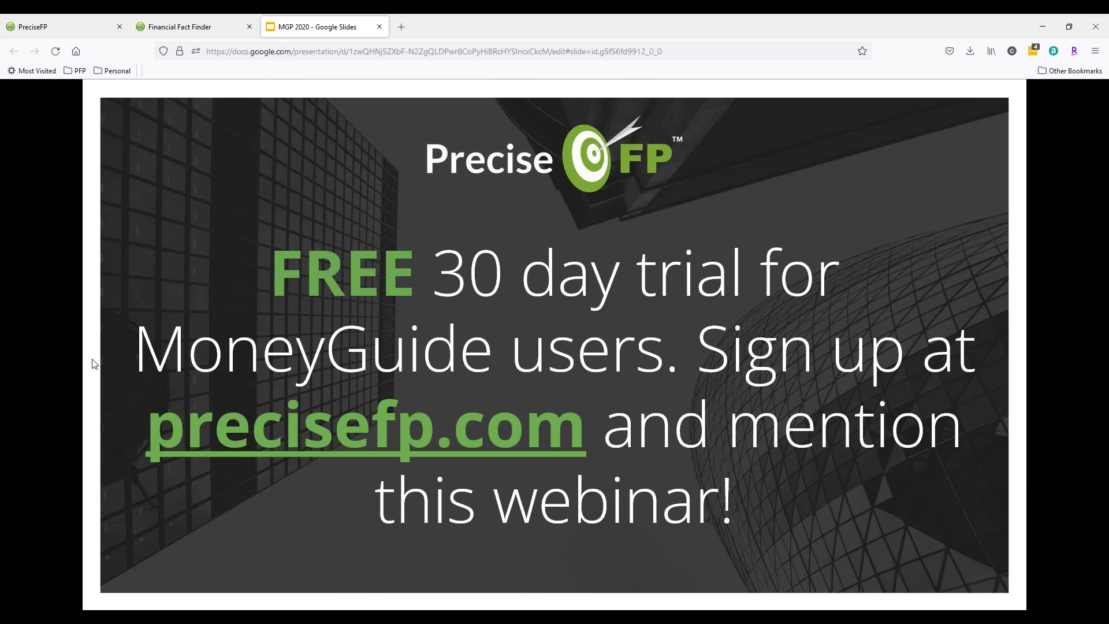
pyautogui.click(729, 449)
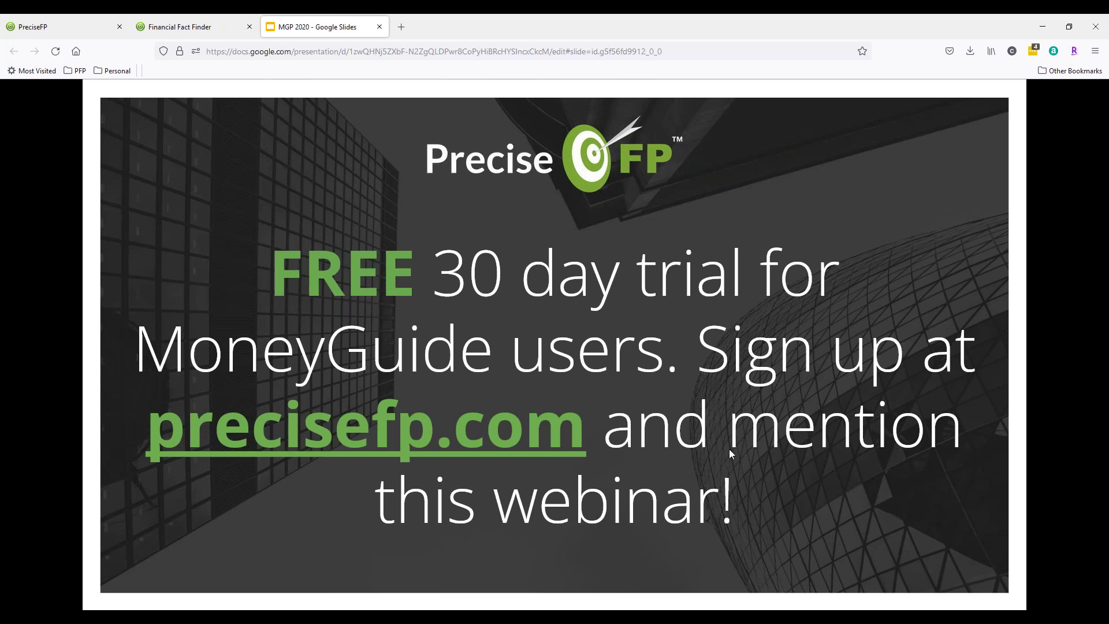